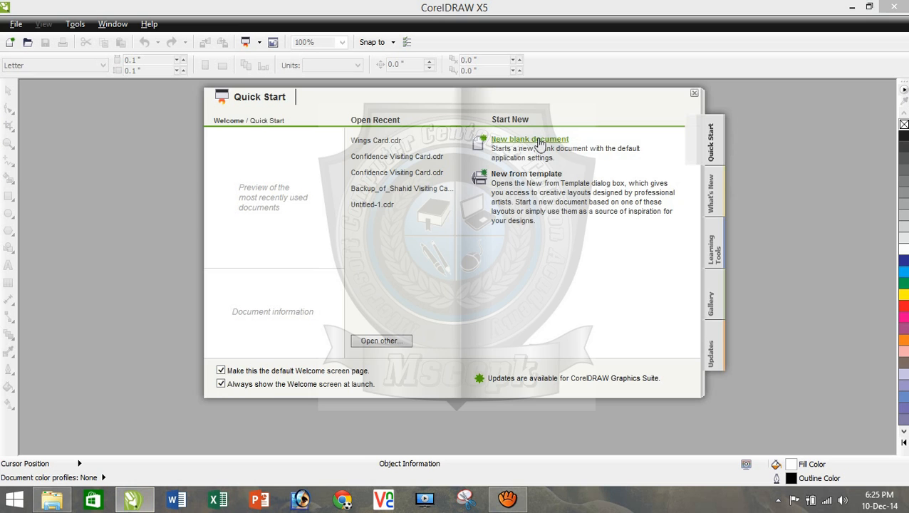
# Create a new blank Letter-size document with the default settings.
pyautogui.click(460, 370)
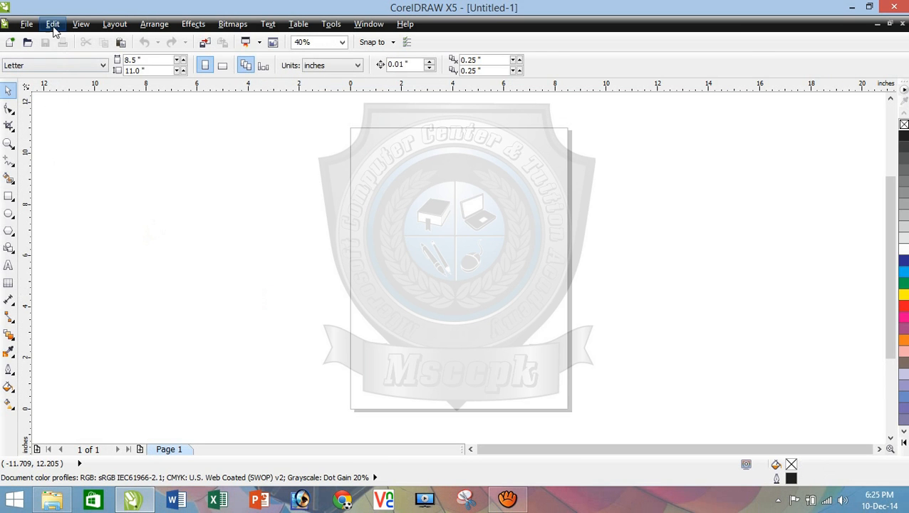
pyautogui.click(80, 25)
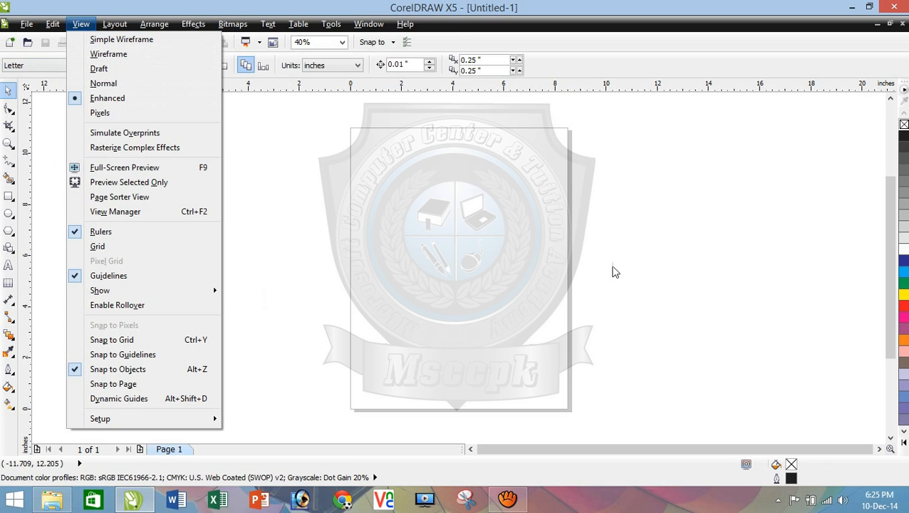
pyautogui.click(266, 172)
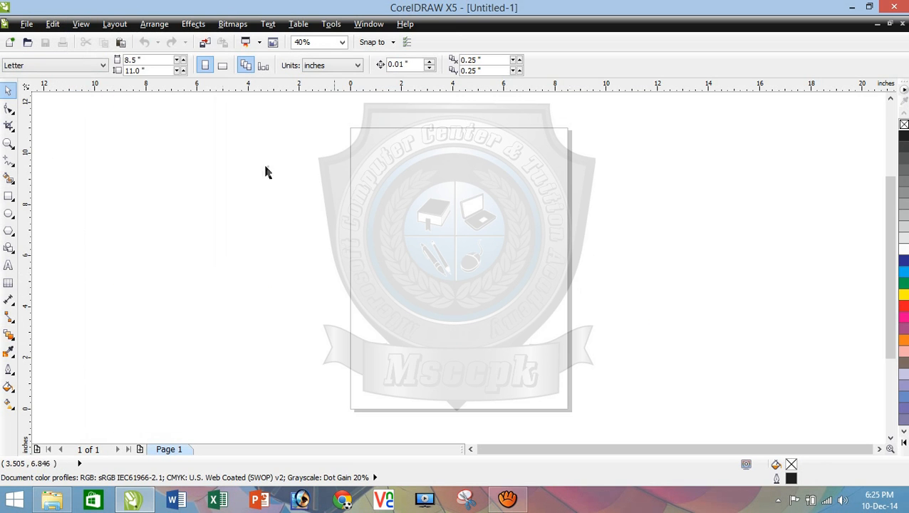
# Display the blank page in Simple Wireframe mode and in Wireframe mode.
pyautogui.click(80, 24)
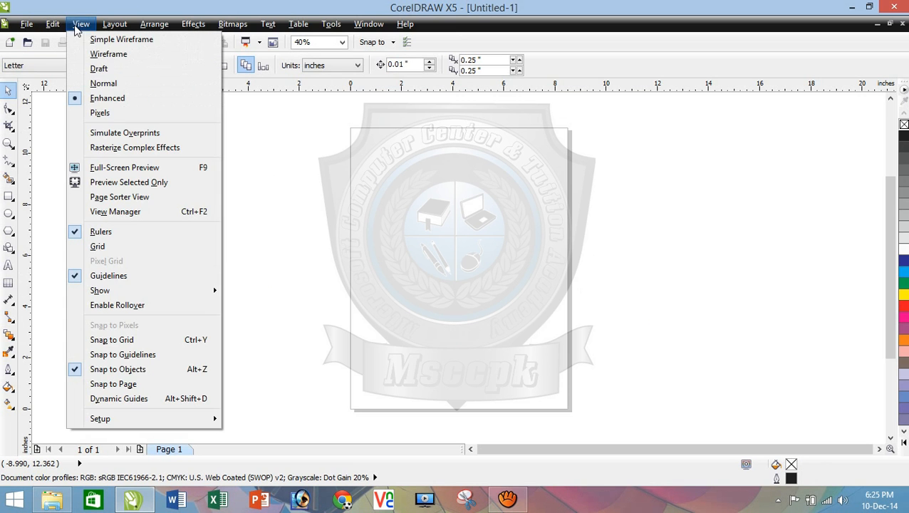
pyautogui.click(140, 40)
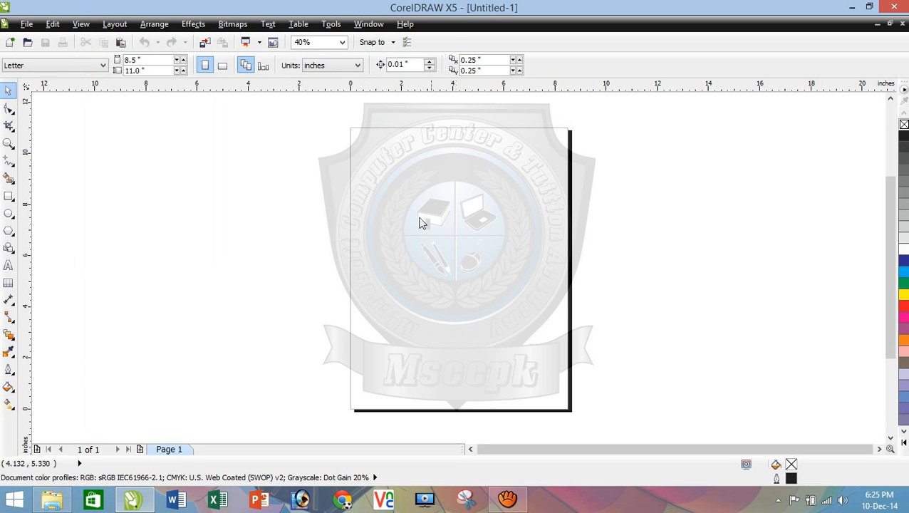
pyautogui.click(83, 25)
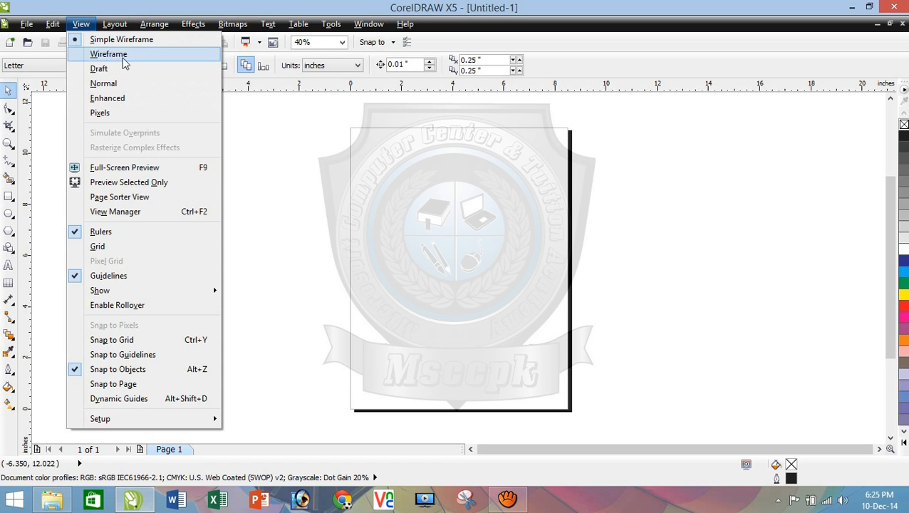
pyautogui.click(123, 57)
# Display the blank page in Draft mode and in Normal mode.
pyautogui.click(81, 24)
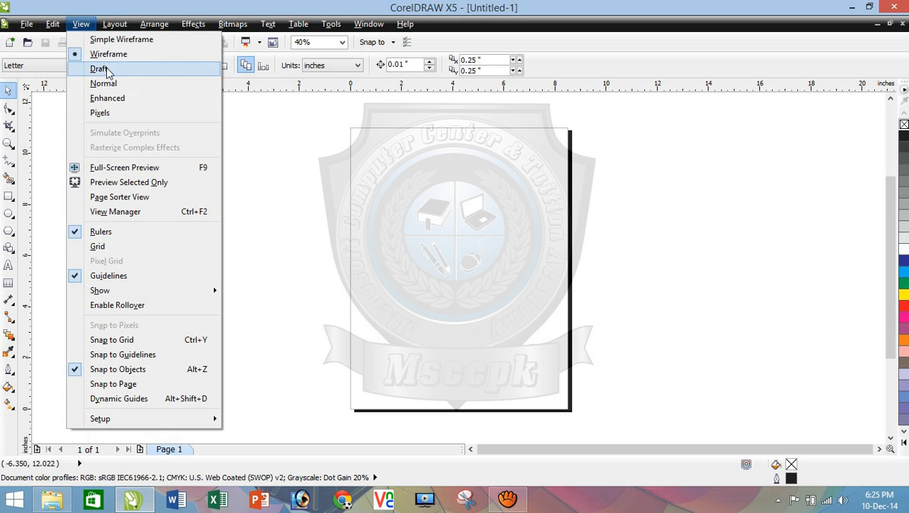
pyautogui.click(172, 64)
pyautogui.click(81, 24)
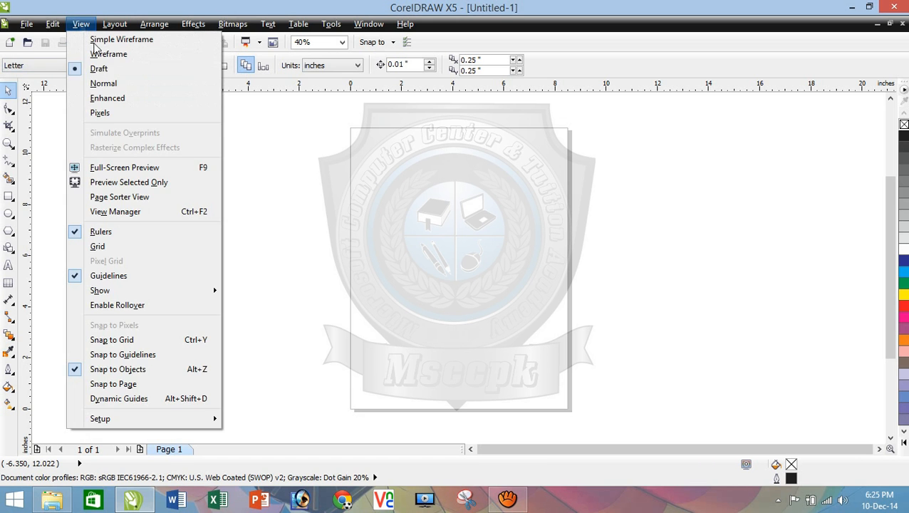
pyautogui.click(114, 82)
# Display the page in Enhanced mode and finish by switching it to Pixels mode.
pyautogui.click(85, 27)
pyautogui.click(127, 98)
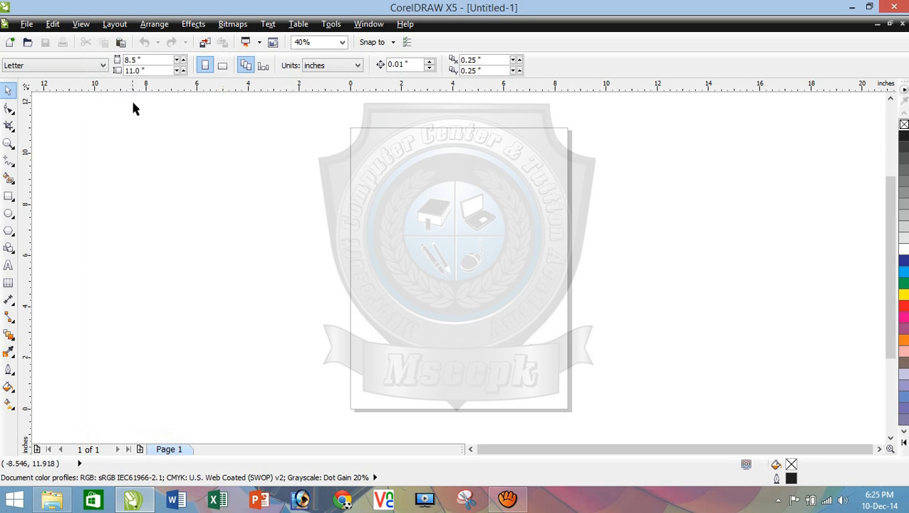
pyautogui.click(82, 27)
pyautogui.click(113, 119)
# Turn Simulate Overprints on for the page and turn it off again.
pyautogui.click(80, 25)
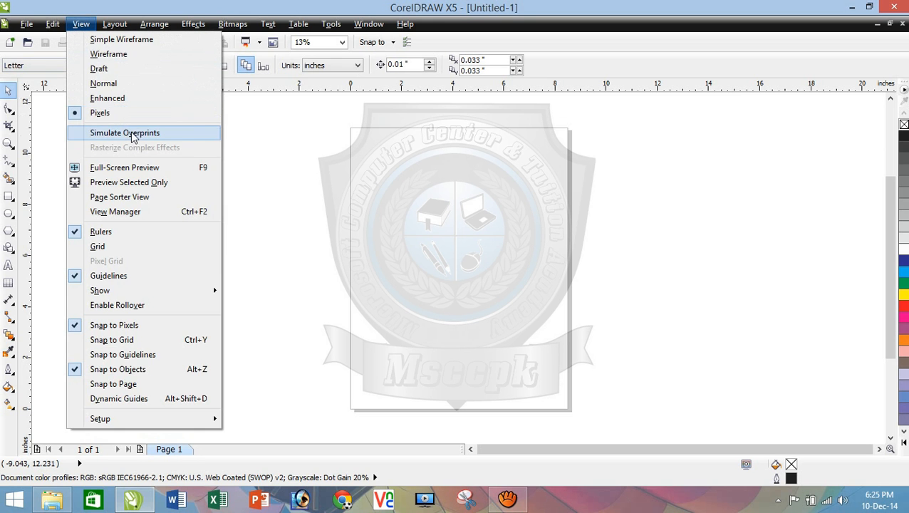
pyautogui.click(139, 133)
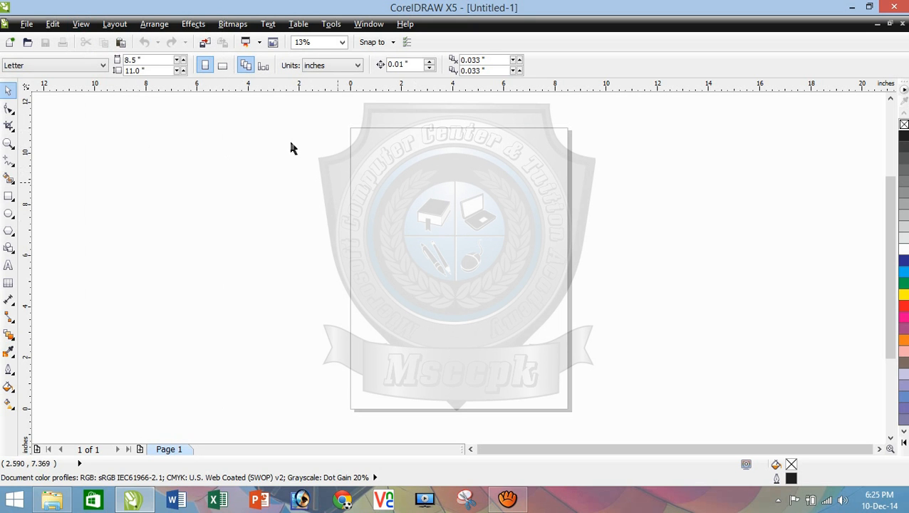
pyautogui.click(81, 24)
pyautogui.click(117, 134)
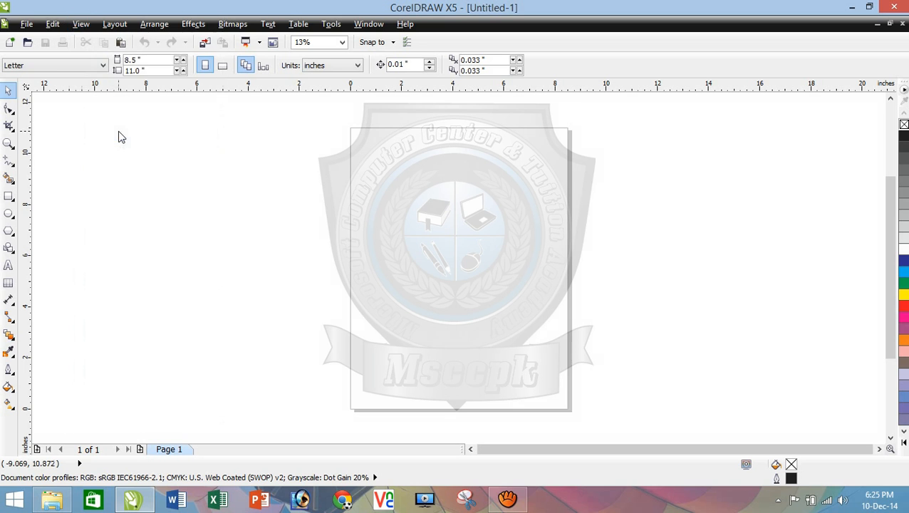
# View the empty page with Full-Screen Preview and with Preview Selected Only, returning to the drawing window each time.
pyautogui.click(83, 27)
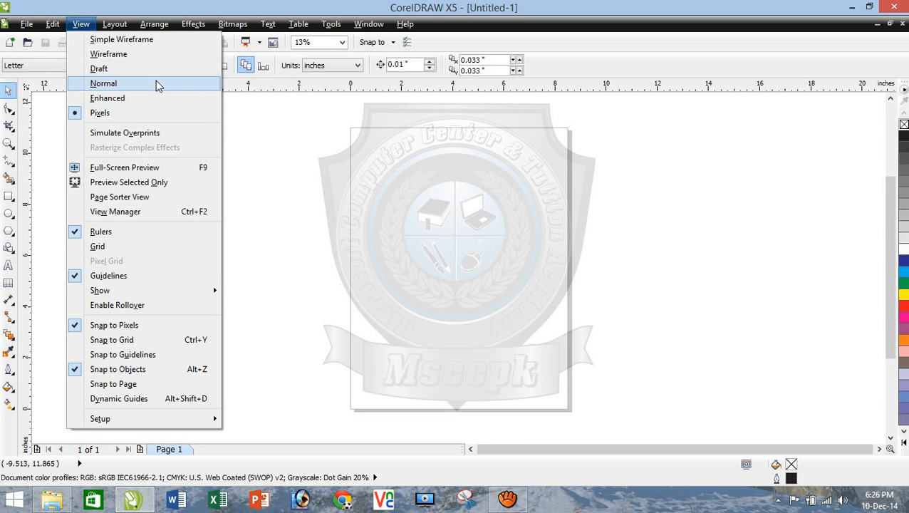
pyautogui.click(207, 173)
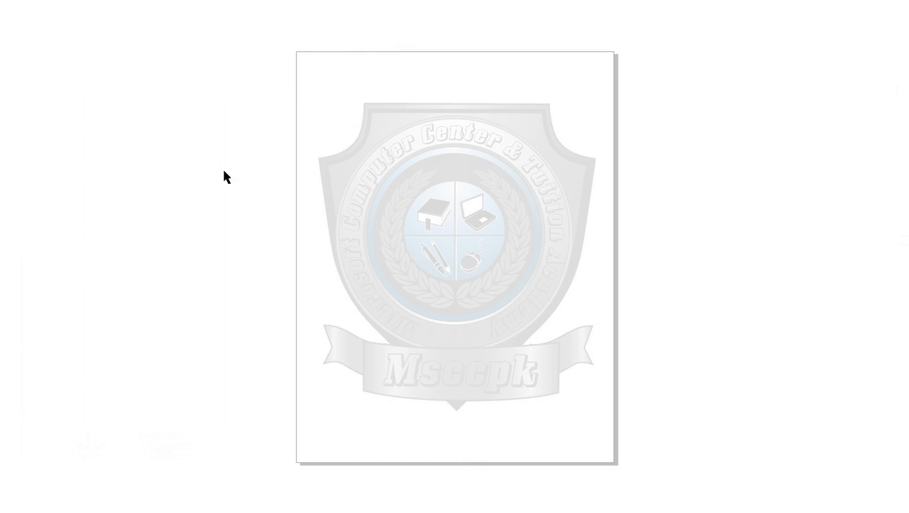
pyautogui.click(419, 220)
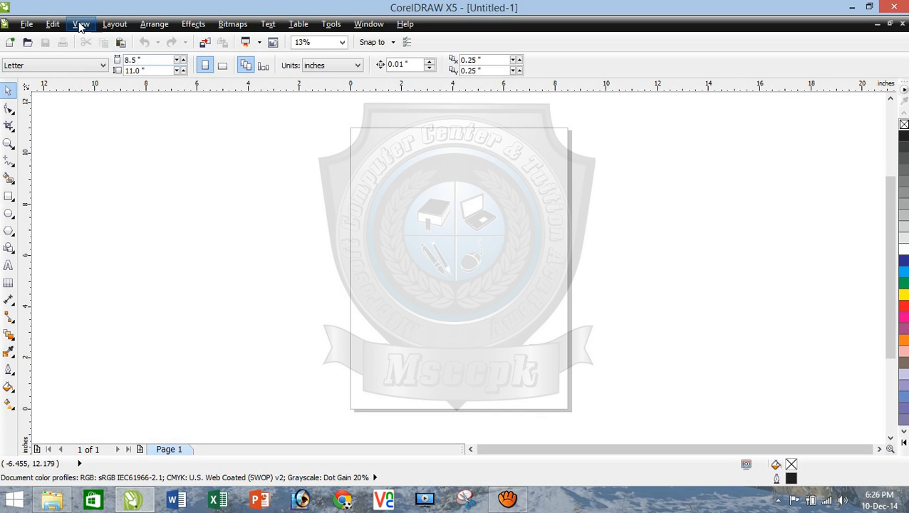
pyautogui.click(81, 26)
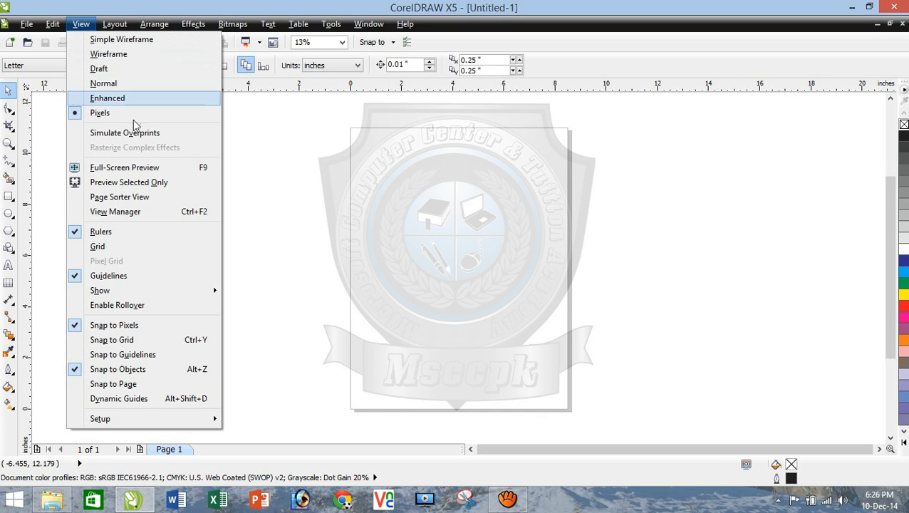
pyautogui.click(172, 185)
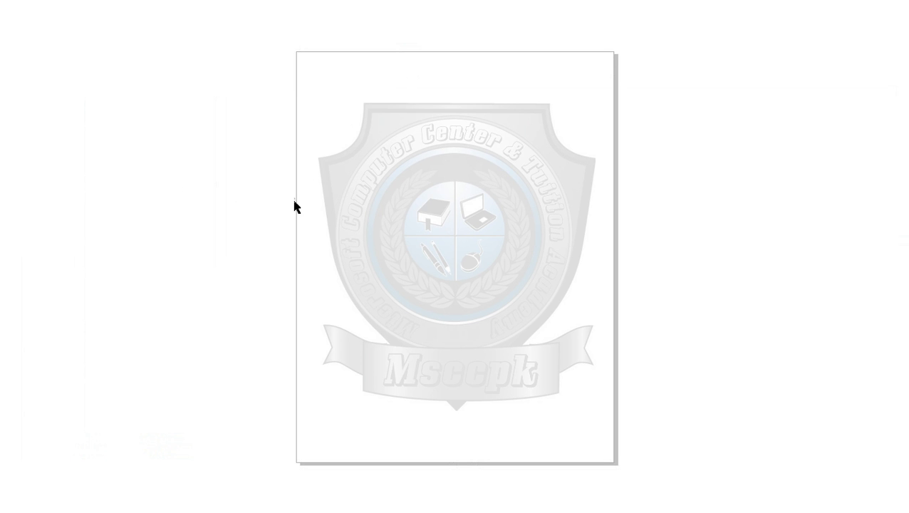
pyautogui.click(433, 218)
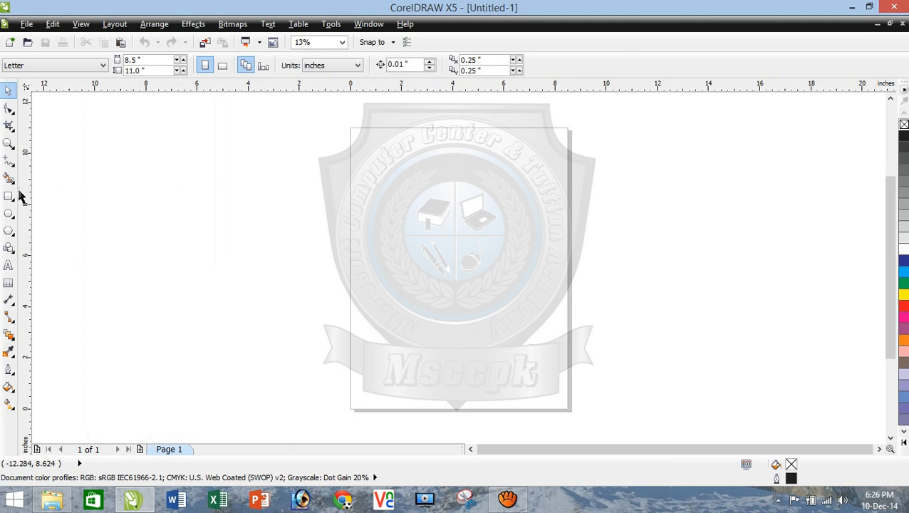
# Draw a rectangle about 5.18 by 4.29 inches mid-page and view it full screen with Preview Selected Only.
pyautogui.moveTo(403, 203); pyautogui.dragTo(536, 311)
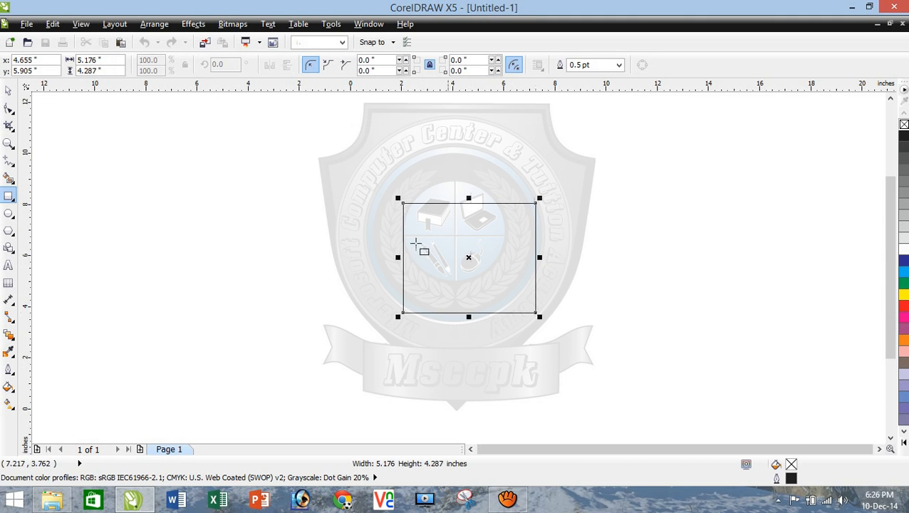
pyautogui.click(81, 24)
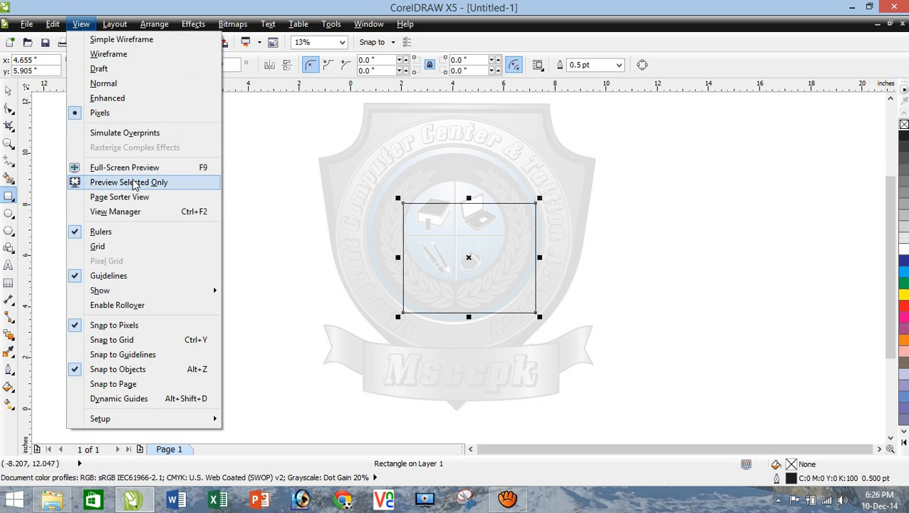
pyautogui.click(143, 180)
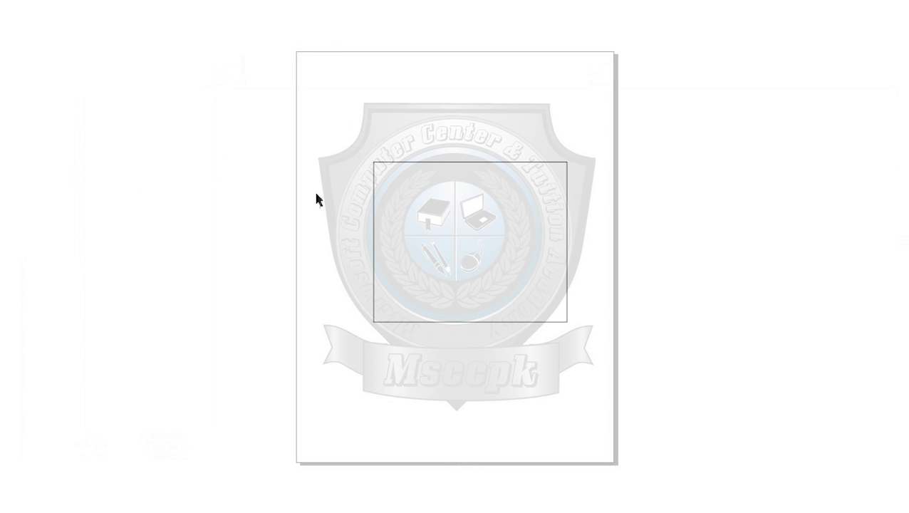
pyautogui.click(429, 234)
# Show the document in Page Sorter View and return to the normal page display.
pyautogui.click(80, 25)
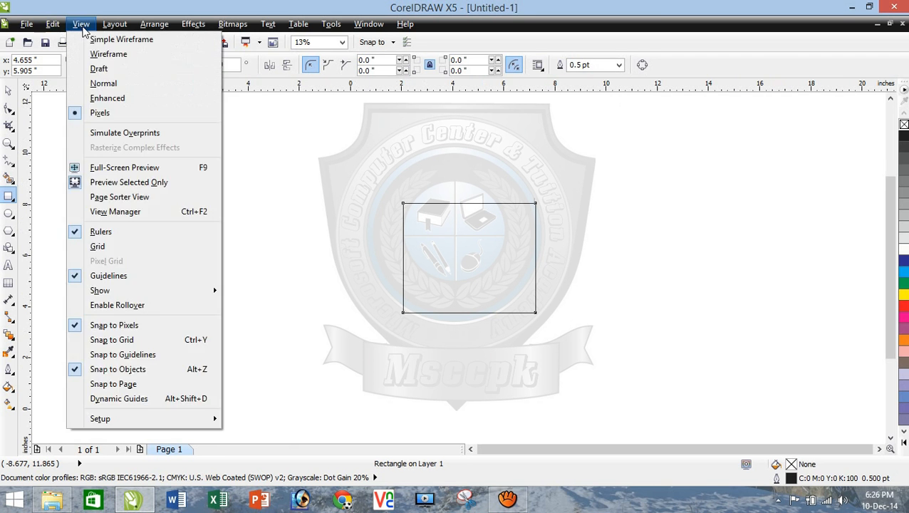
pyautogui.click(146, 199)
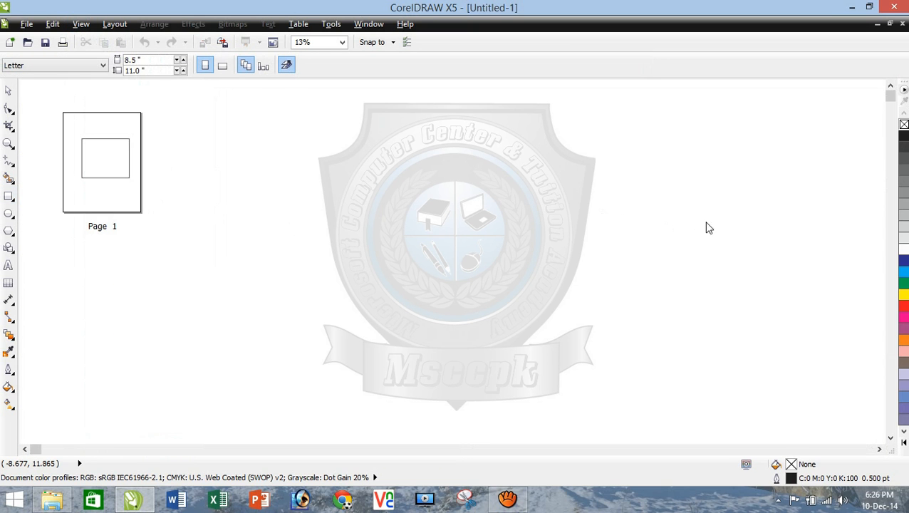
pyautogui.click(80, 24)
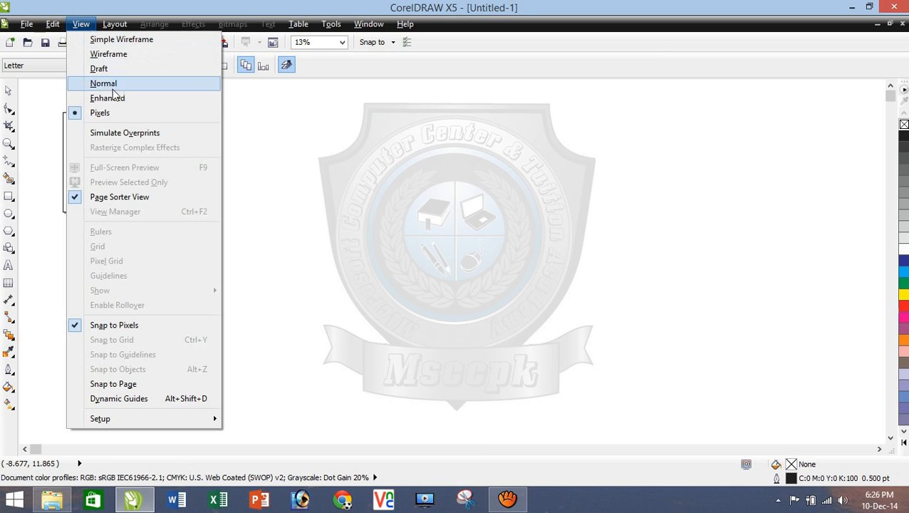
pyautogui.click(126, 197)
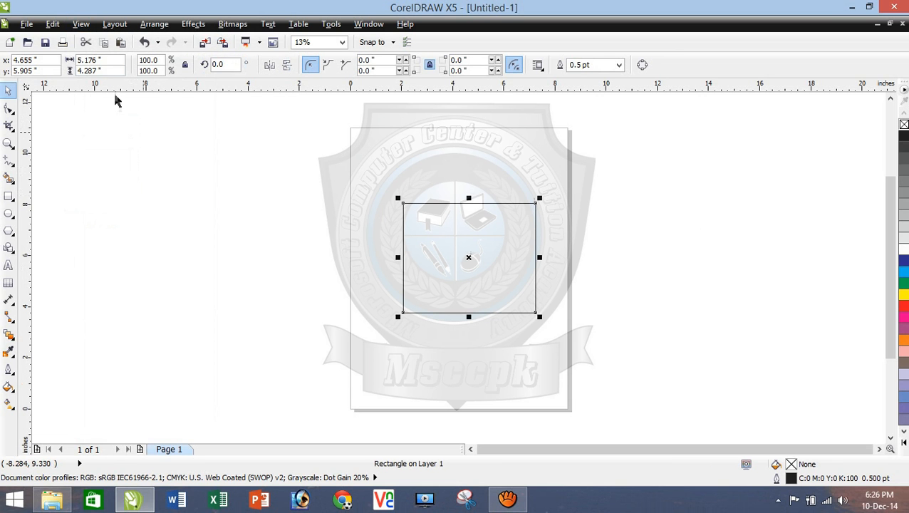
# Open the View Manager, try its zoom in, zoom out and zoom to selected controls on the rectangle, and close it.
pyautogui.click(81, 24)
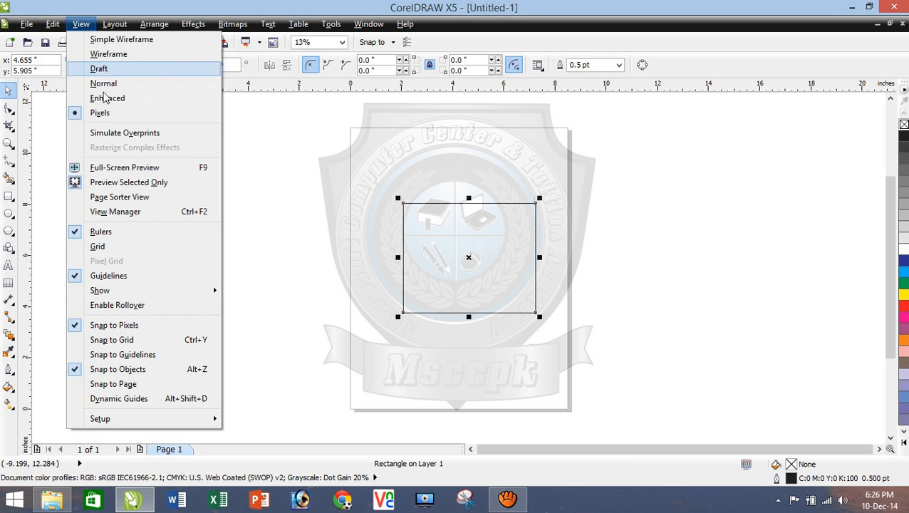
pyautogui.click(149, 215)
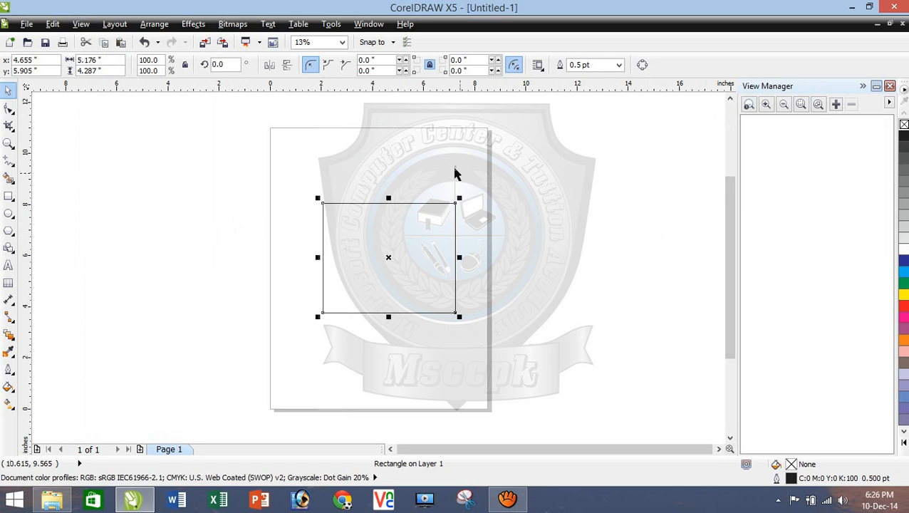
pyautogui.click(767, 107)
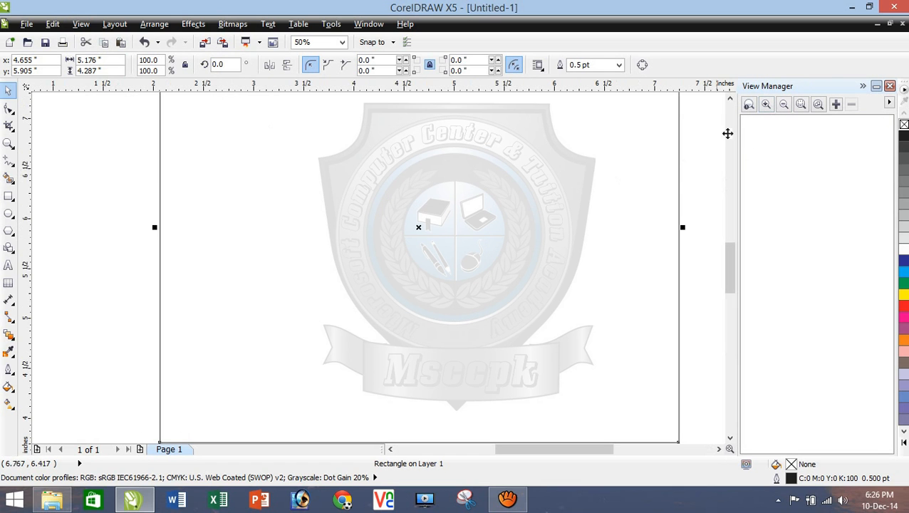
pyautogui.click(784, 105)
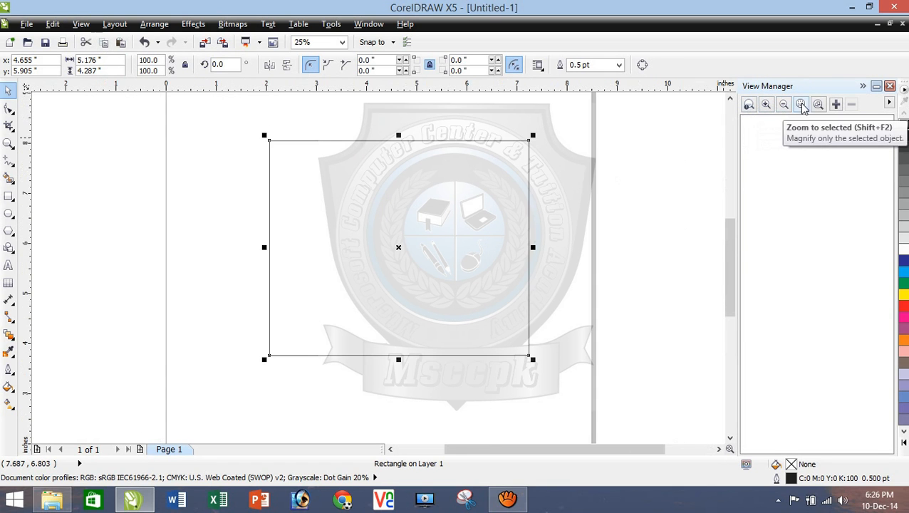
pyautogui.click(800, 105)
pyautogui.click(783, 105)
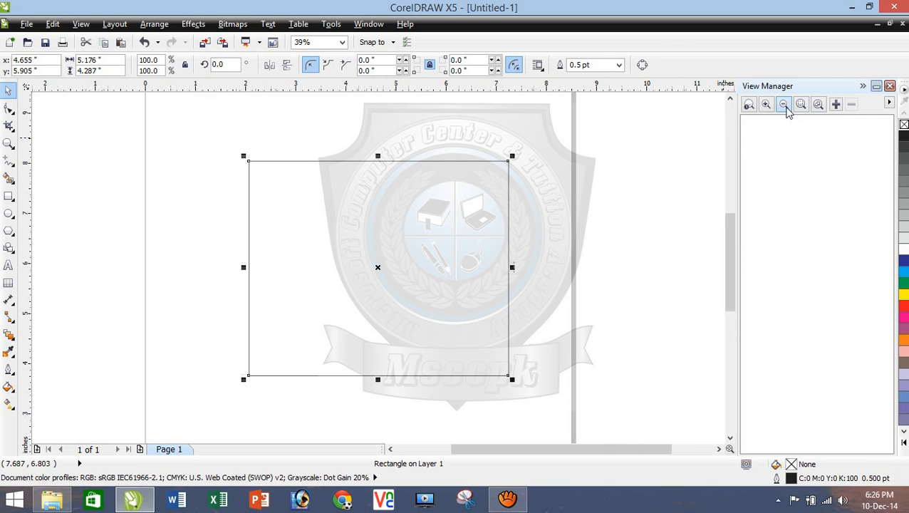
pyautogui.click(765, 105)
pyautogui.click(890, 87)
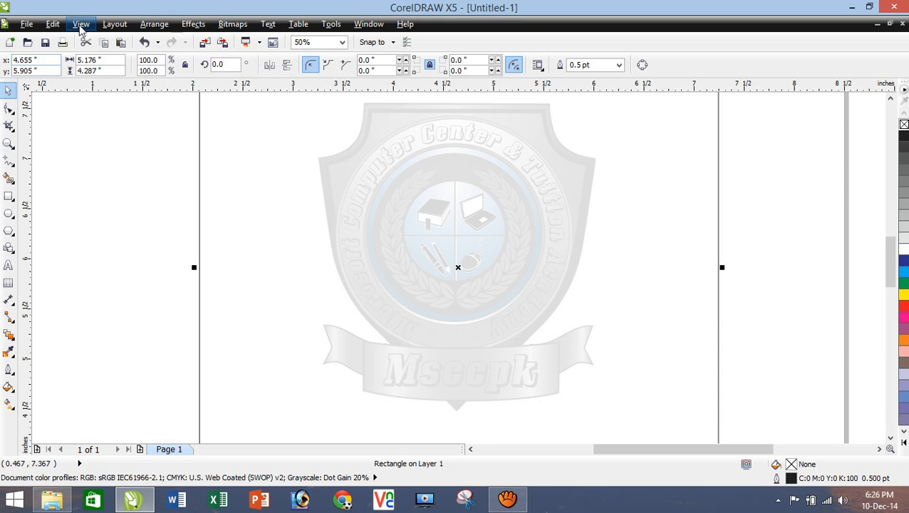
# Hide the rulers, deselect the rectangle and show the rulers again.
pyautogui.click(80, 26)
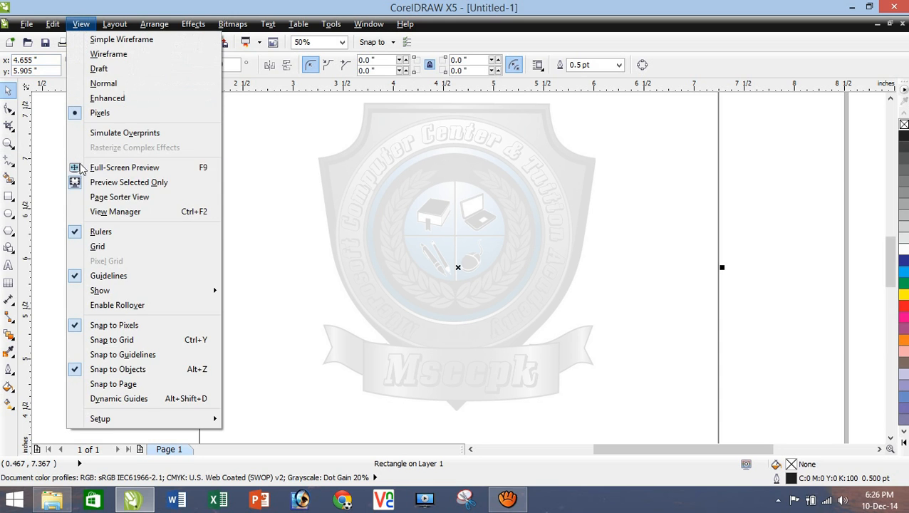
pyautogui.click(126, 235)
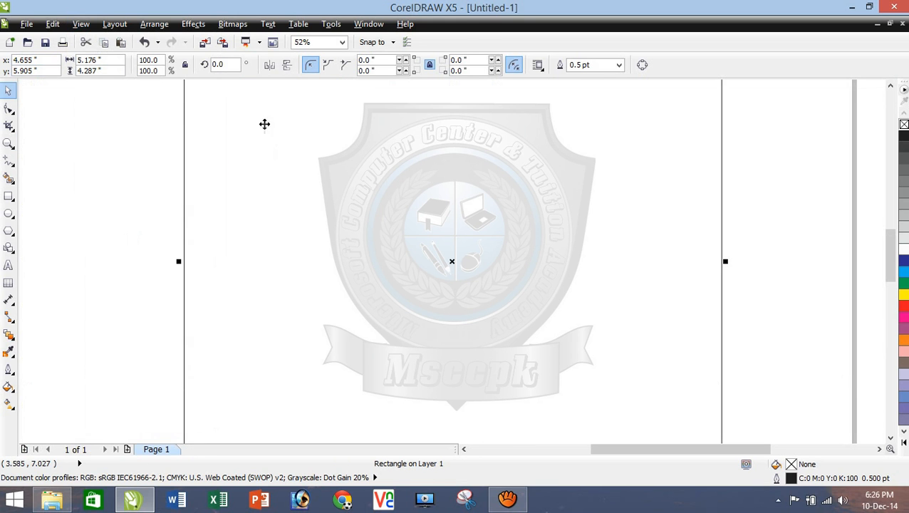
pyautogui.scroll(-3, 224, 226)
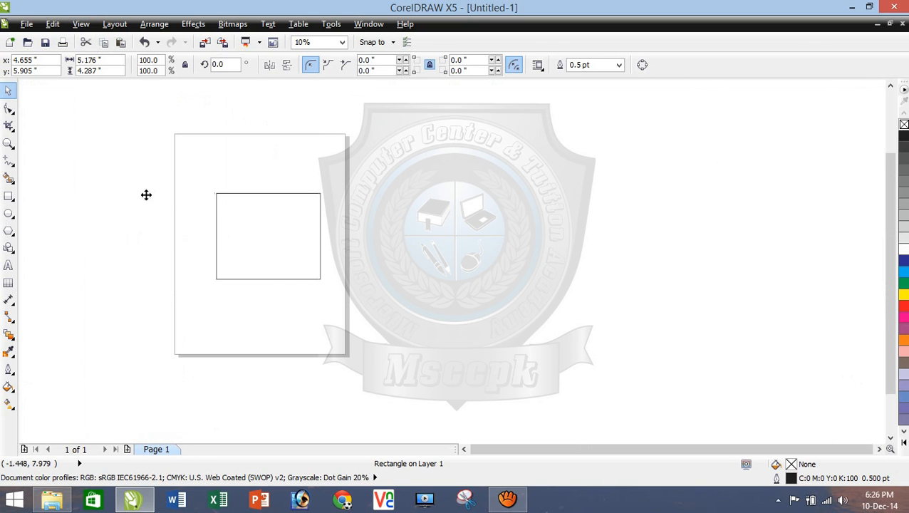
pyautogui.click(146, 195)
pyautogui.click(79, 26)
pyautogui.click(126, 235)
pyautogui.click(81, 25)
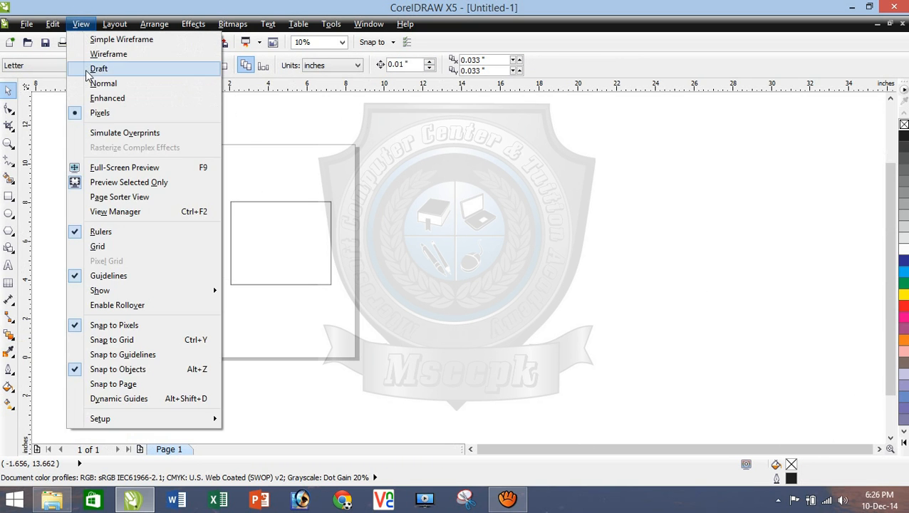
# Show the grid across the drawing window, check it at different zoom levels, and hide it again.
pyautogui.click(107, 246)
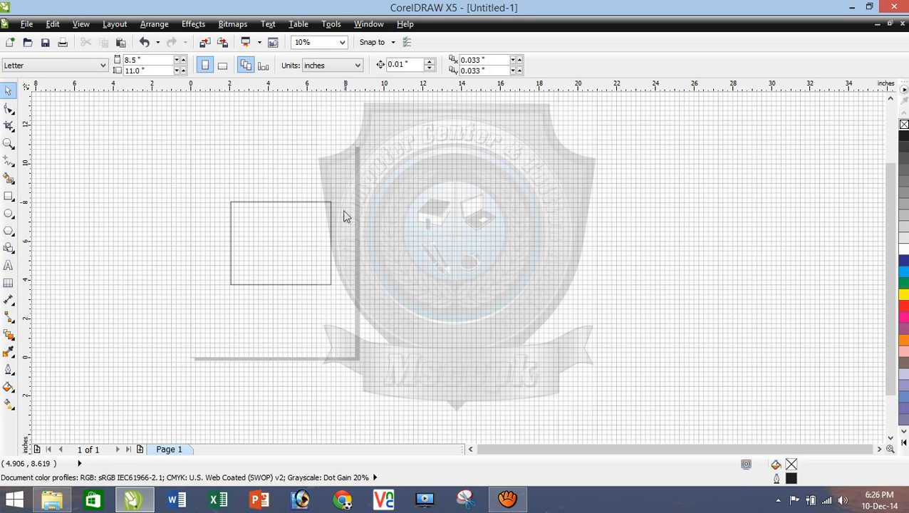
pyautogui.scroll(2, 275, 260)
pyautogui.scroll(-3, 285, 253)
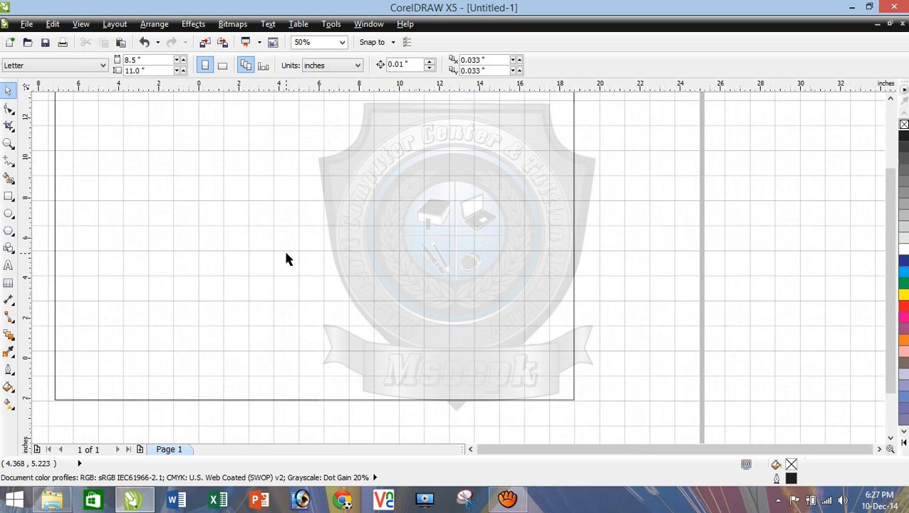
pyautogui.scroll(1, 197, 195)
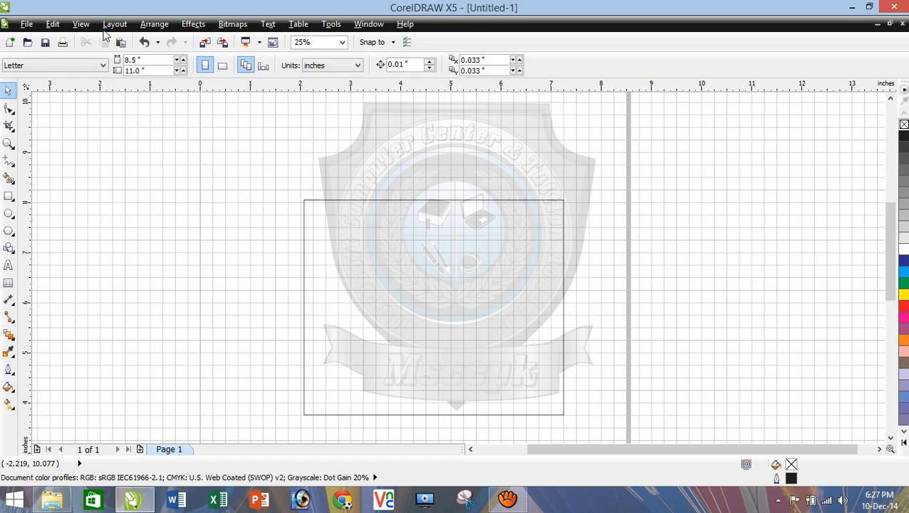
pyautogui.click(80, 24)
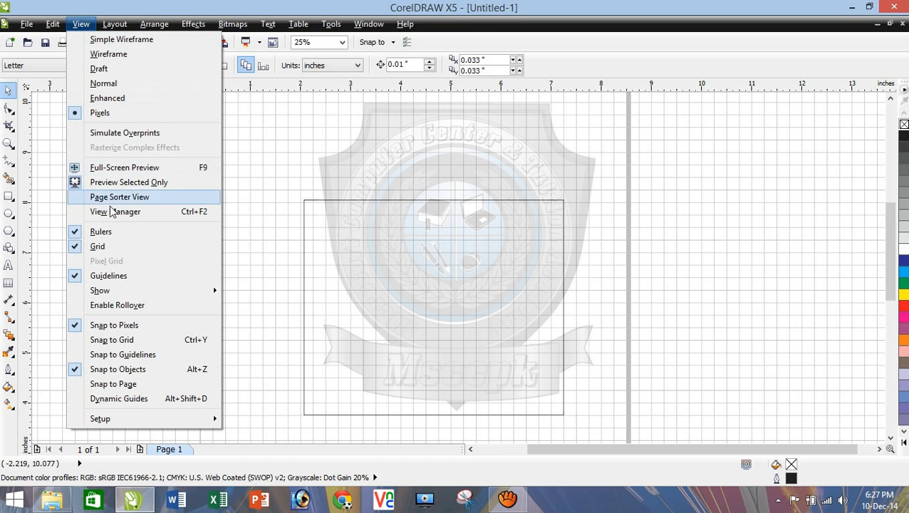
pyautogui.click(119, 247)
# Turn off the display of guidelines and place a vertical guideline at about 1.3 inches.
pyautogui.click(79, 26)
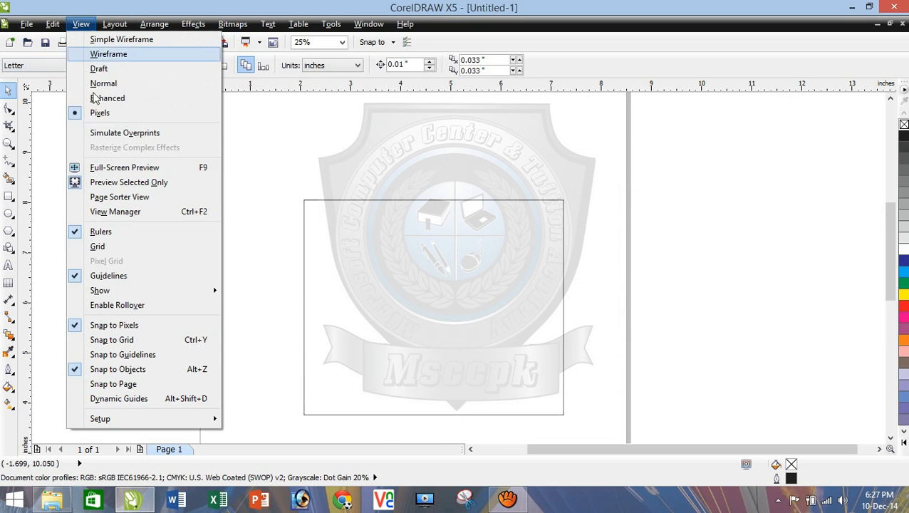
pyautogui.click(136, 279)
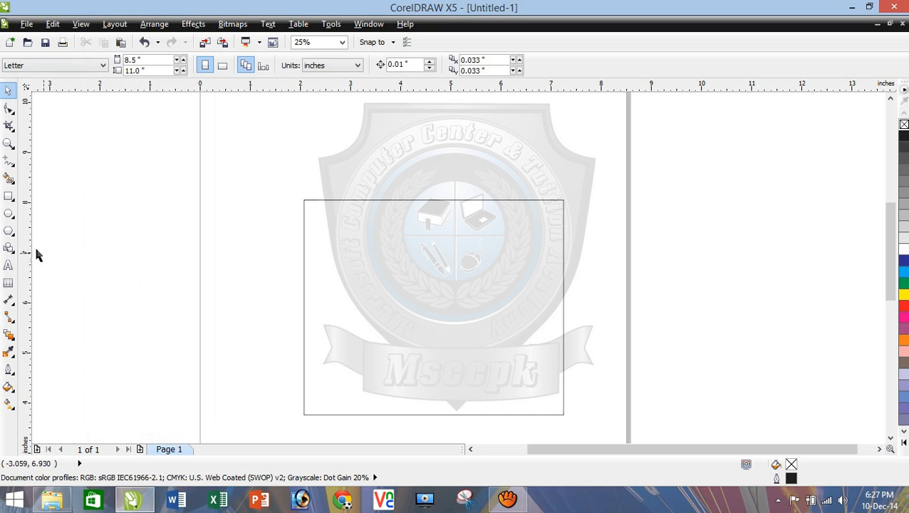
pyautogui.moveTo(83, 247); pyautogui.dragTo(265, 262)
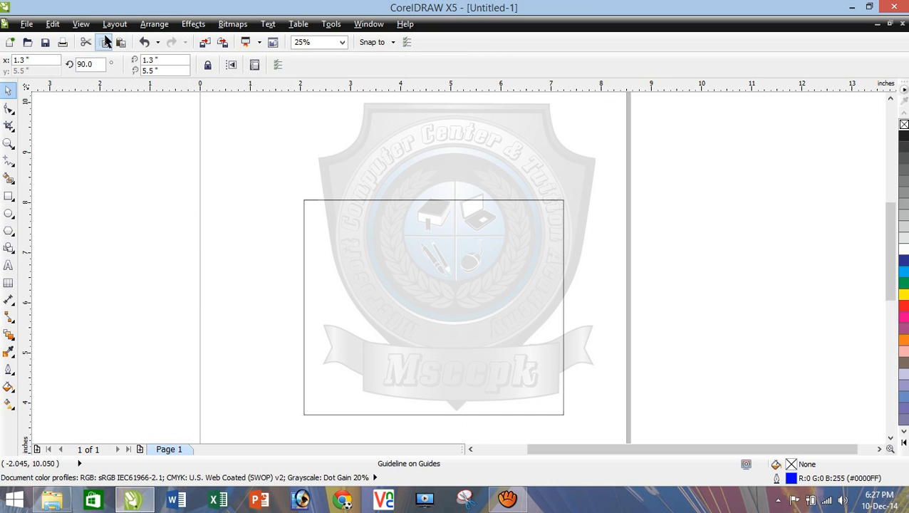
# Turn the grid on and off again while the guidelines are hidden.
pyautogui.click(84, 24)
pyautogui.click(130, 245)
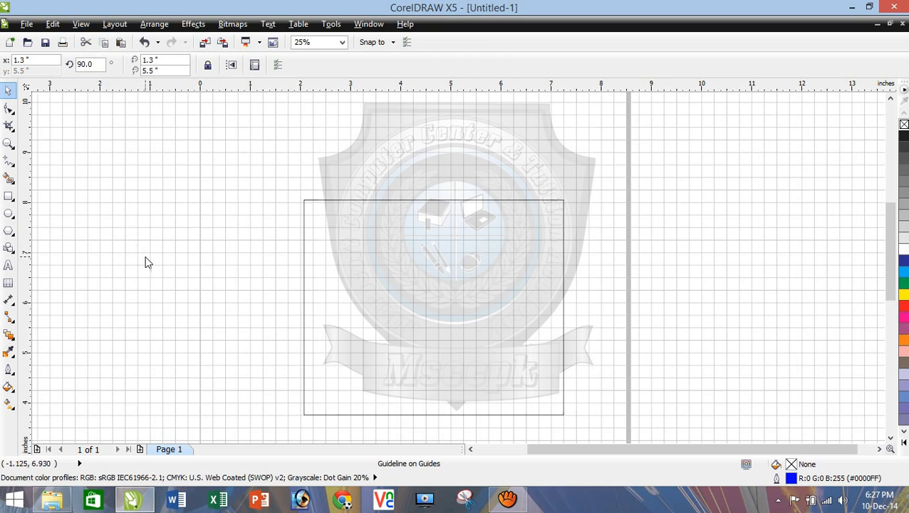
pyautogui.click(81, 24)
pyautogui.click(112, 247)
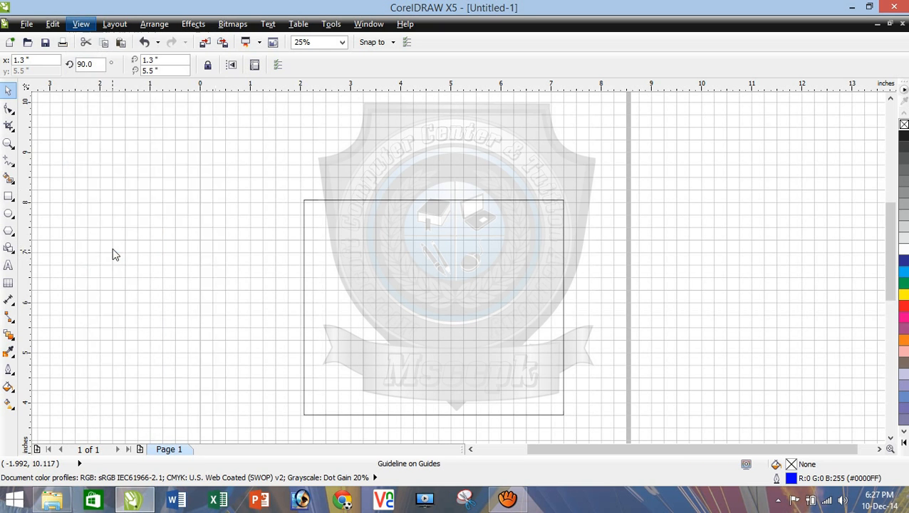
# Turn the display of guidelines back on and delete the vertical guideline.
pyautogui.click(80, 24)
pyautogui.click(120, 273)
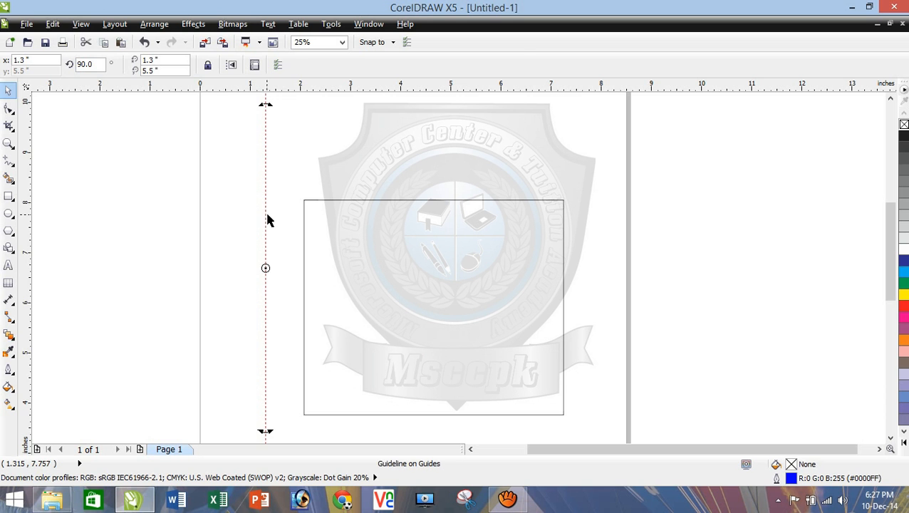
pyautogui.press('Delete')
# Hide the page border around the rectangle.
pyautogui.click(81, 24)
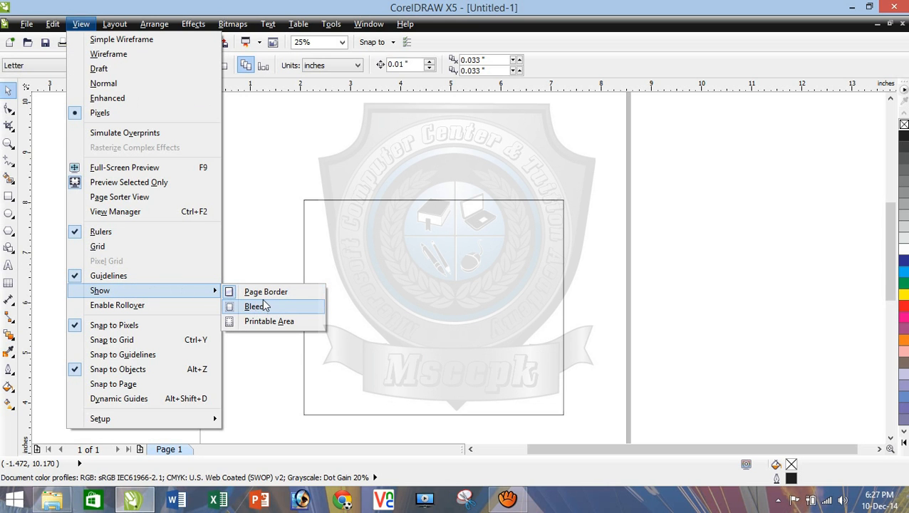
pyautogui.click(267, 295)
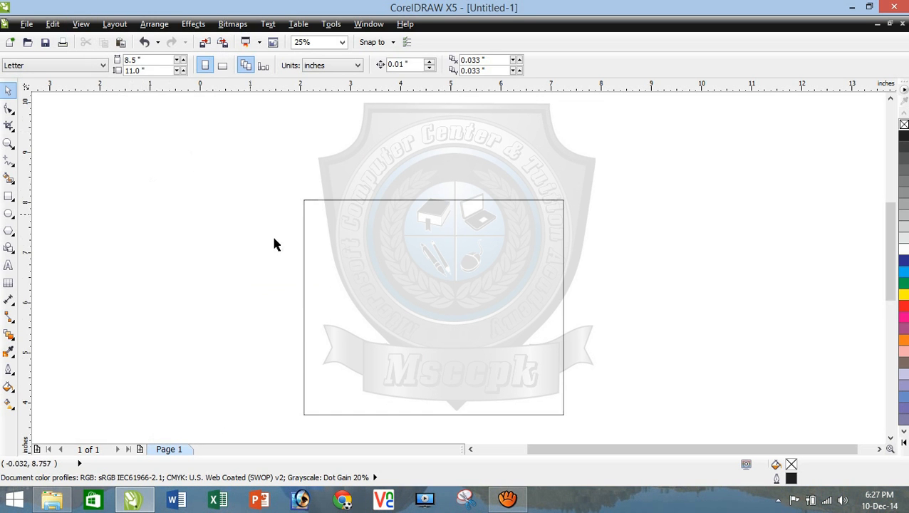
pyautogui.scroll(-3, 278, 256)
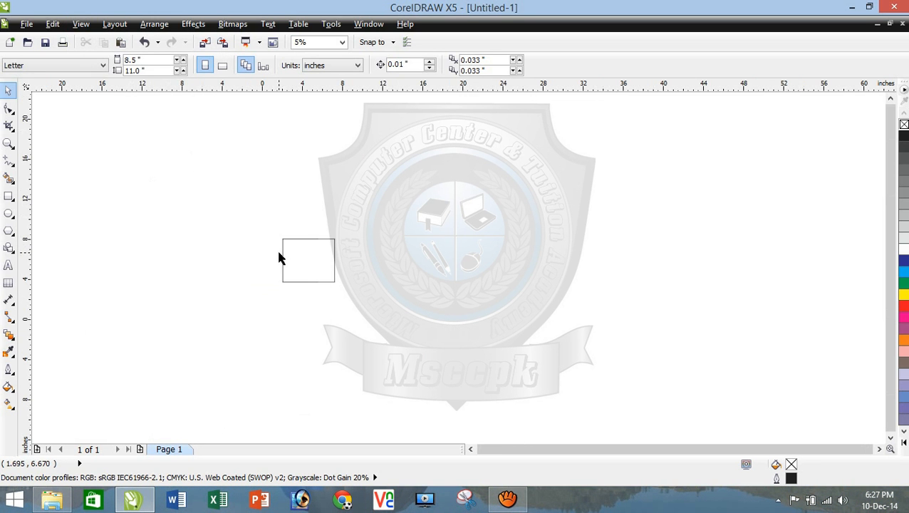
# Show the page's bleed and printable area outlines.
pyautogui.click(53, 25)
pyautogui.moveTo(81, 24)
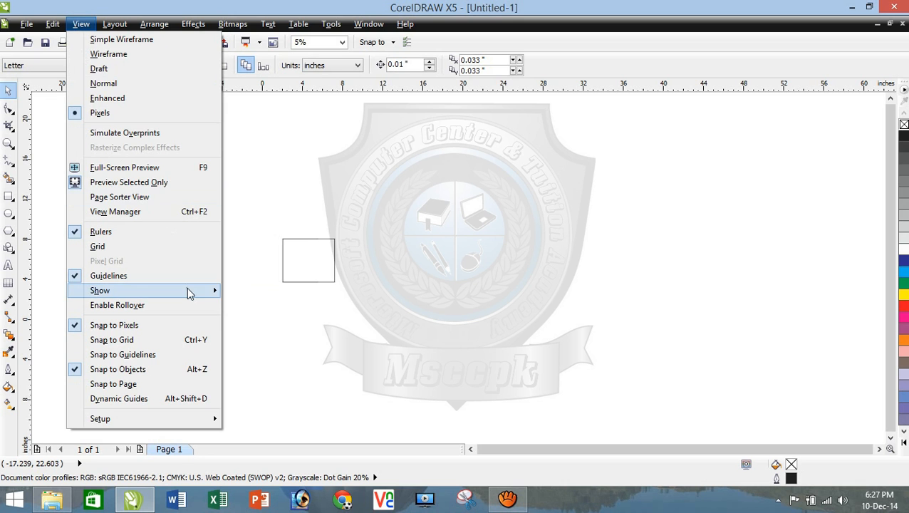
pyautogui.moveTo(189, 292)
pyautogui.click(258, 307)
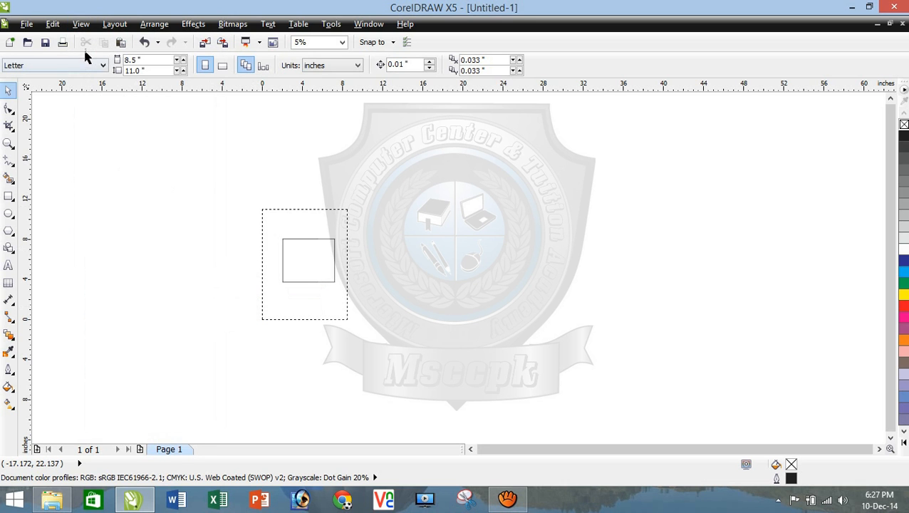
pyautogui.click(81, 24)
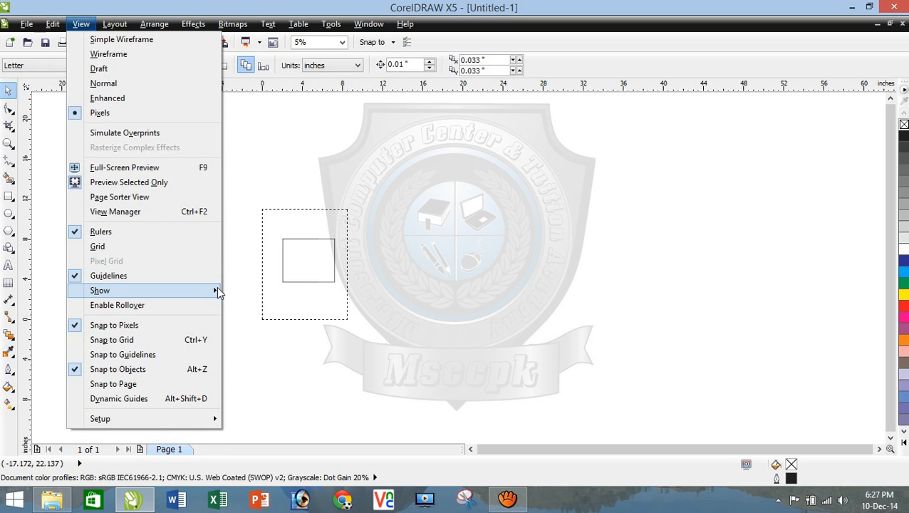
pyautogui.moveTo(216, 291)
pyautogui.click(272, 321)
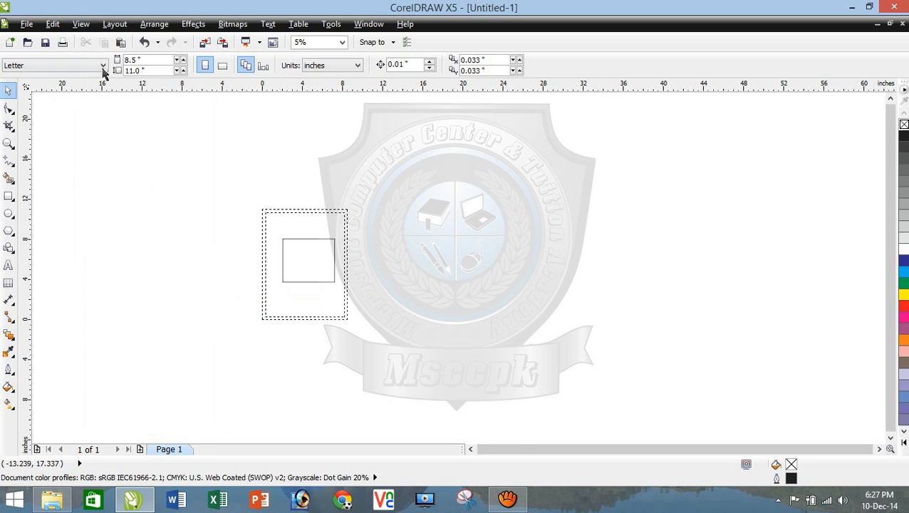
# Show the page border again.
pyautogui.click(80, 24)
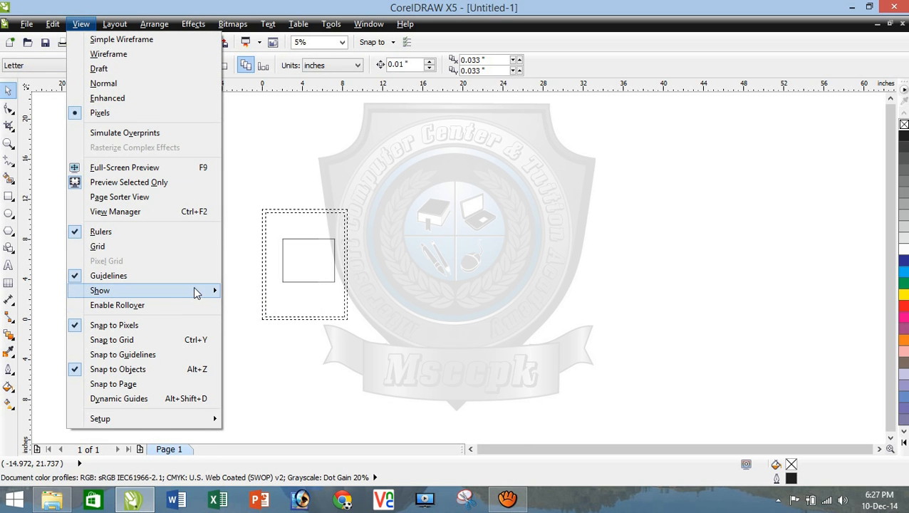
pyautogui.moveTo(196, 293)
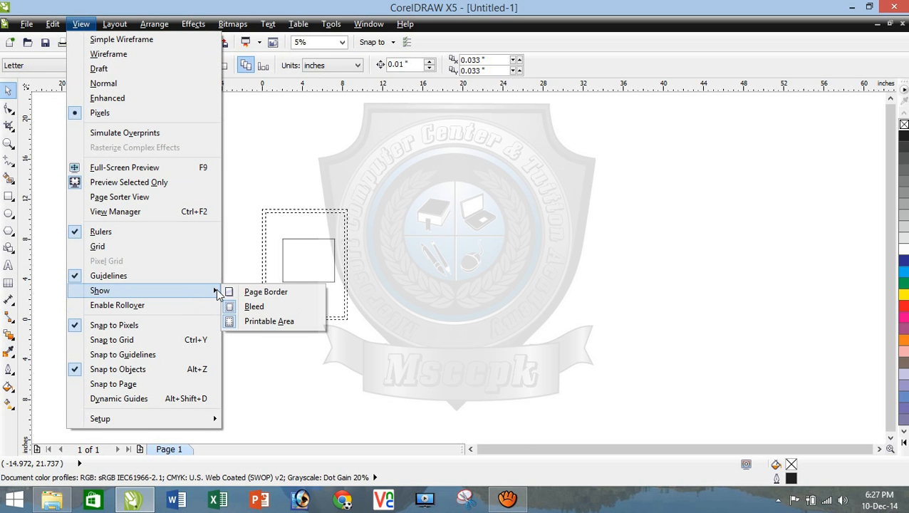
pyautogui.click(245, 291)
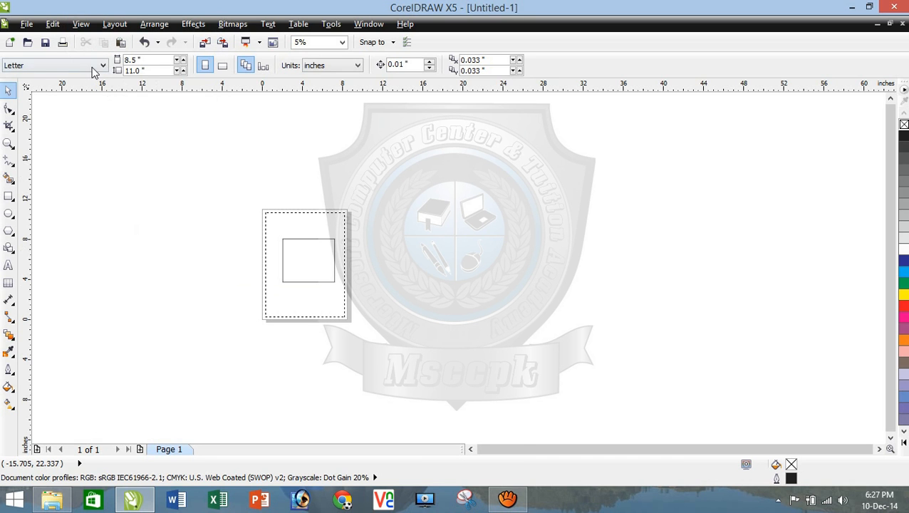
# Hide the page's bleed and printable area outlines.
pyautogui.click(72, 26)
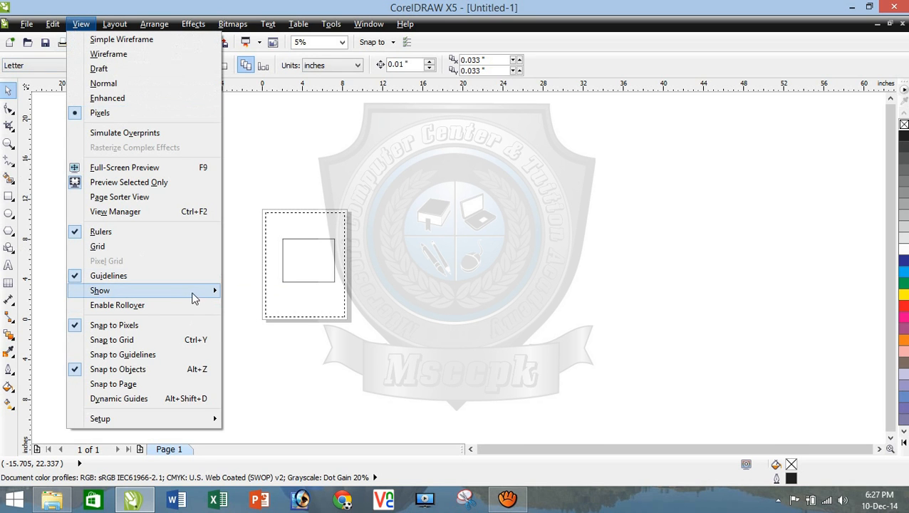
pyautogui.moveTo(194, 293)
pyautogui.click(250, 321)
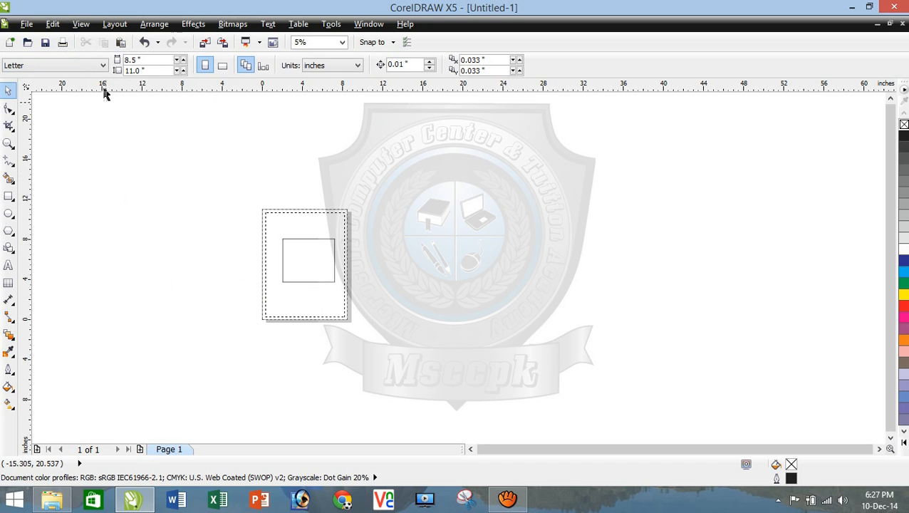
pyautogui.click(78, 25)
pyautogui.moveTo(188, 292)
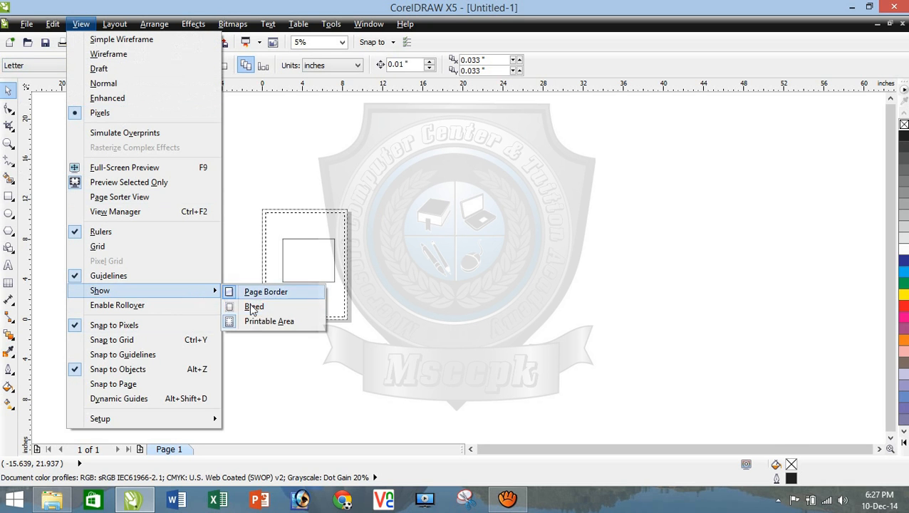
pyautogui.click(259, 325)
# Turn Enable Rollover on and off again.
pyautogui.click(80, 23)
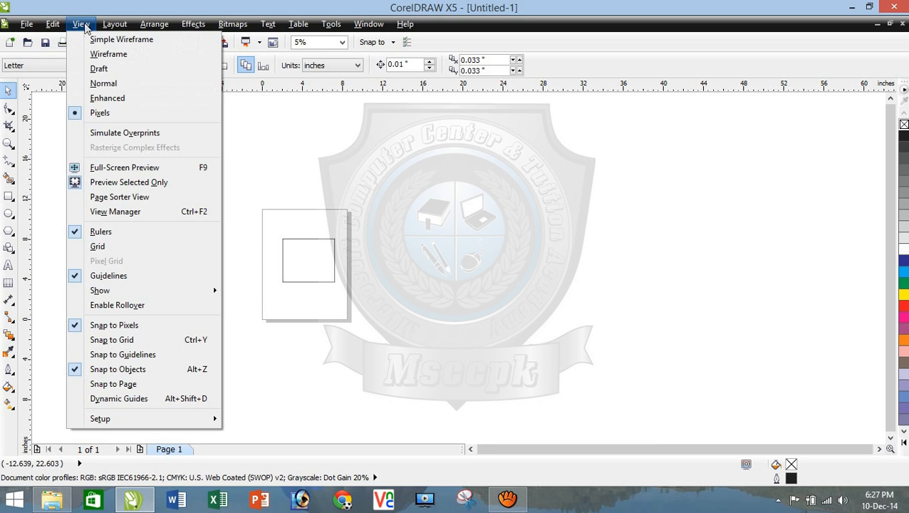
pyautogui.click(171, 310)
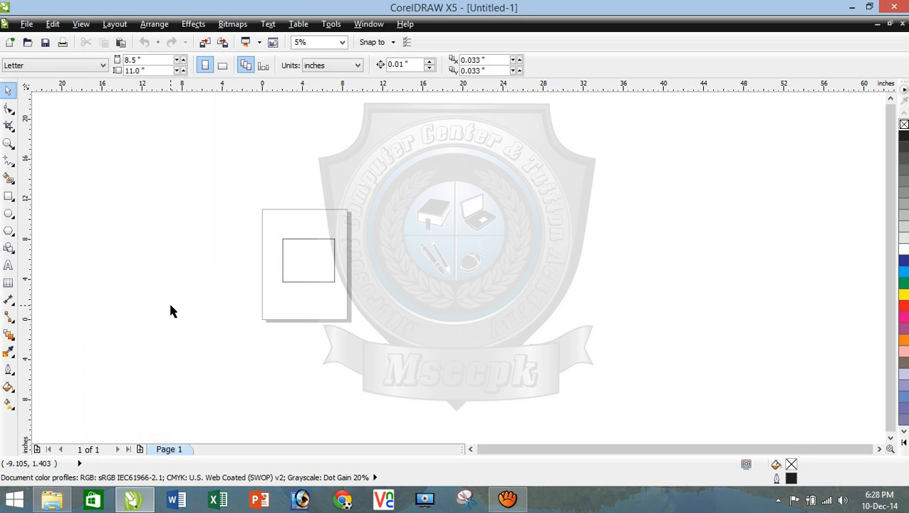
pyautogui.click(55, 25)
pyautogui.moveTo(80, 23)
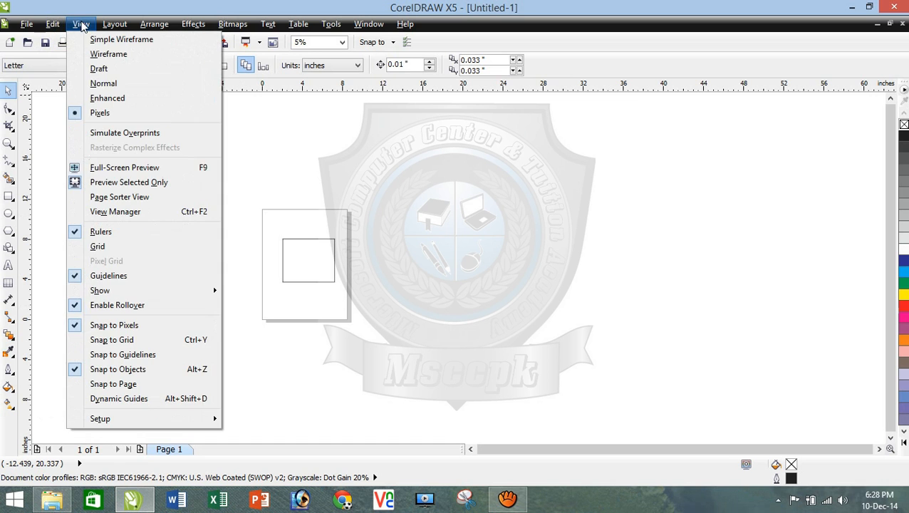
pyautogui.click(155, 304)
# Turn Snap to Pixels off and back on.
pyautogui.scroll(3, 274, 239)
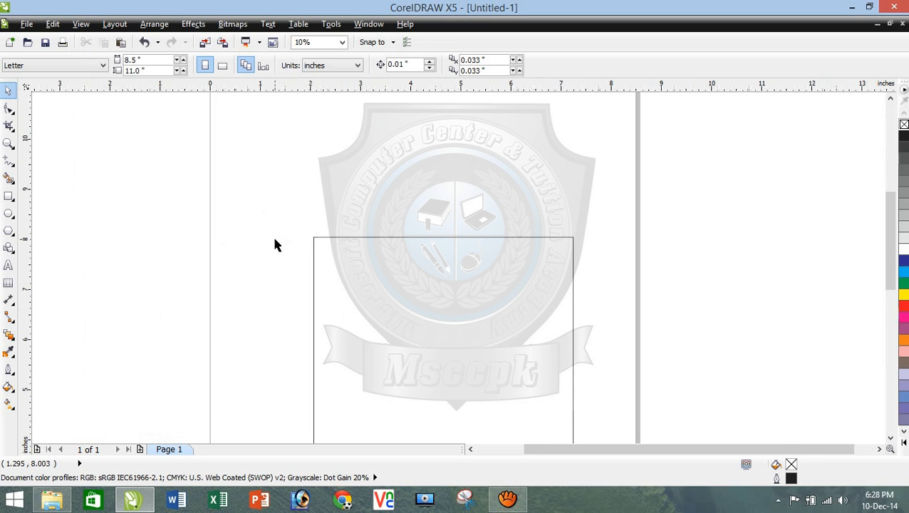
pyautogui.scroll(-1, 294, 255)
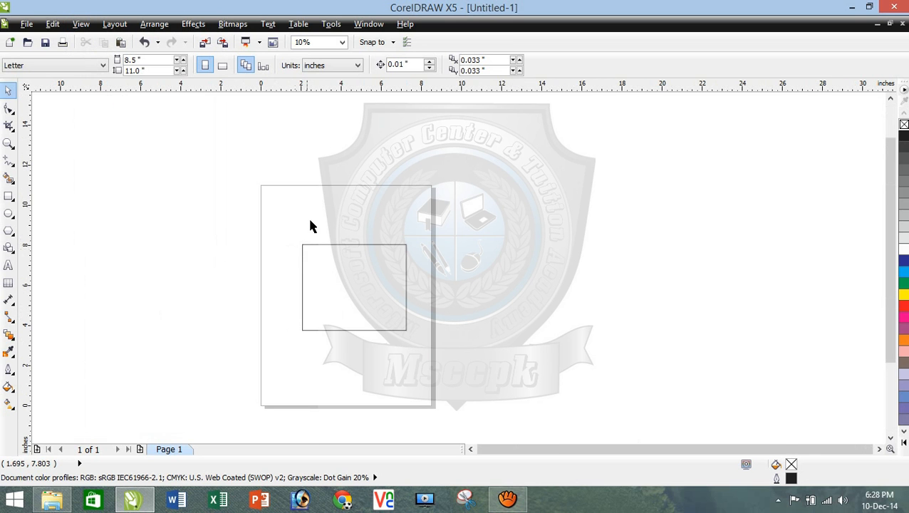
pyautogui.click(80, 23)
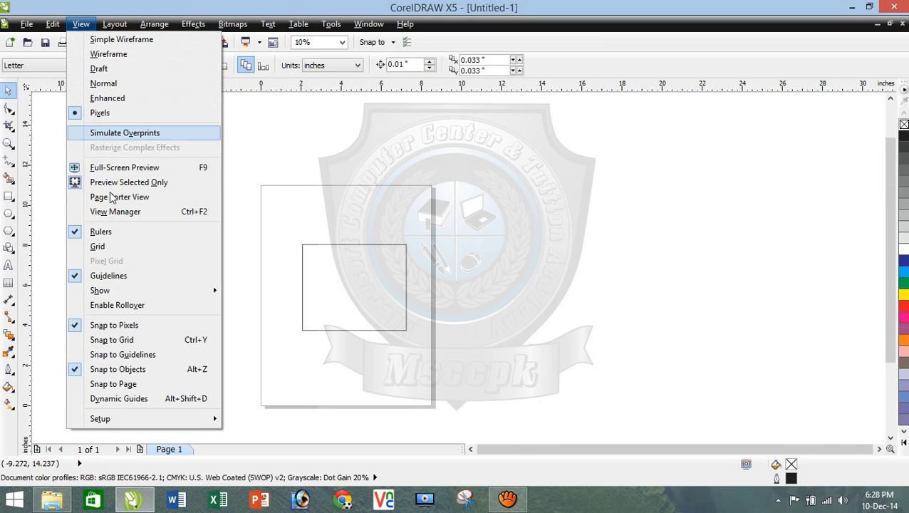
pyautogui.click(162, 328)
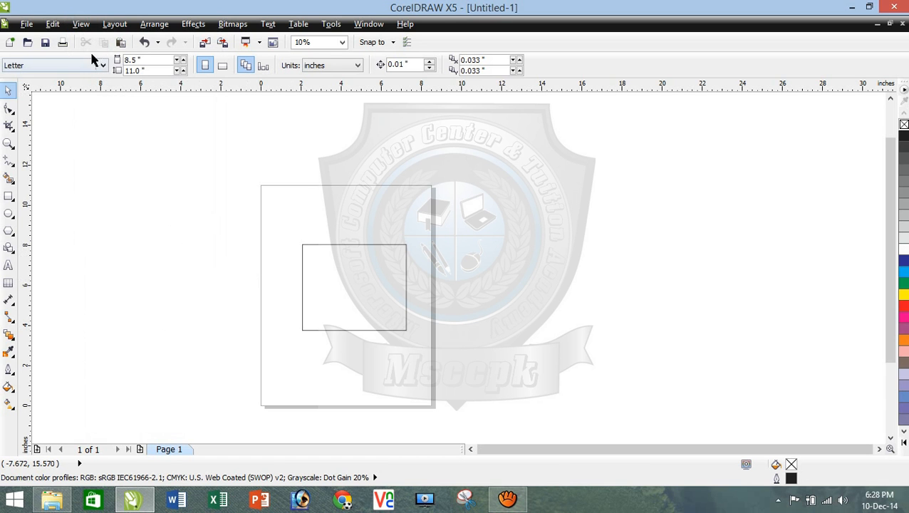
pyautogui.click(81, 29)
pyautogui.click(155, 328)
# Turn Snap to Grid on and off again.
pyautogui.click(79, 25)
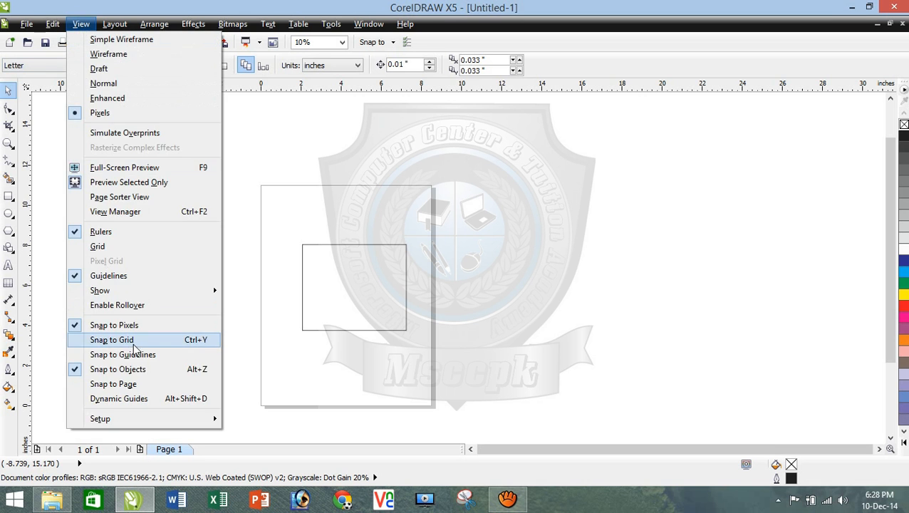
pyautogui.click(132, 344)
pyautogui.click(81, 25)
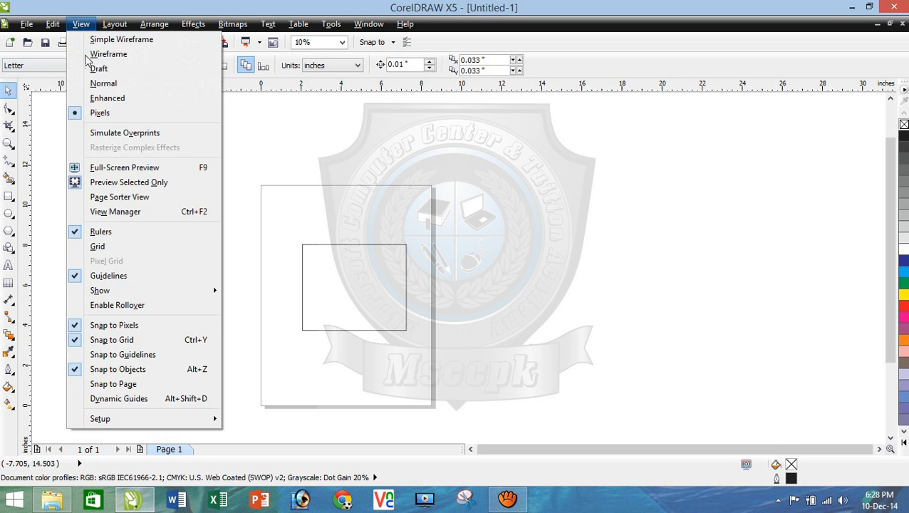
pyautogui.click(123, 342)
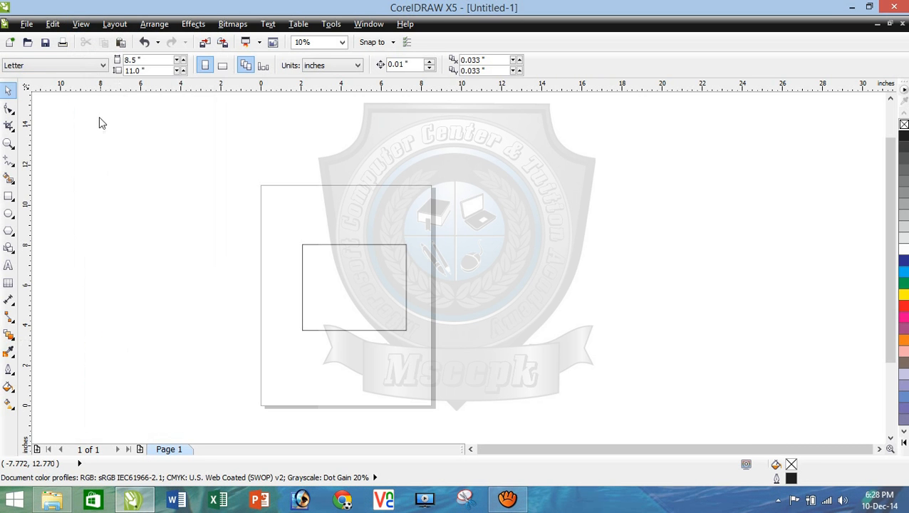
# Show the grid across the drawing window behind the rectangle.
pyautogui.click(82, 26)
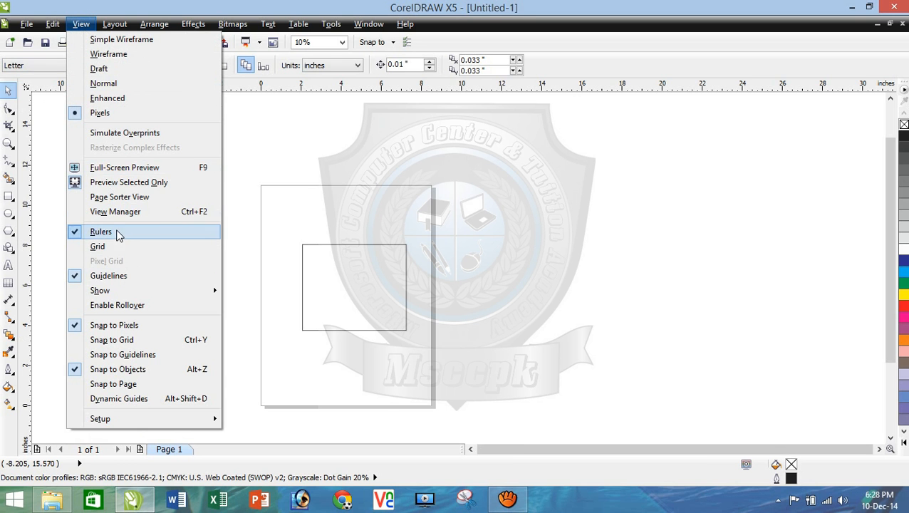
pyautogui.click(103, 246)
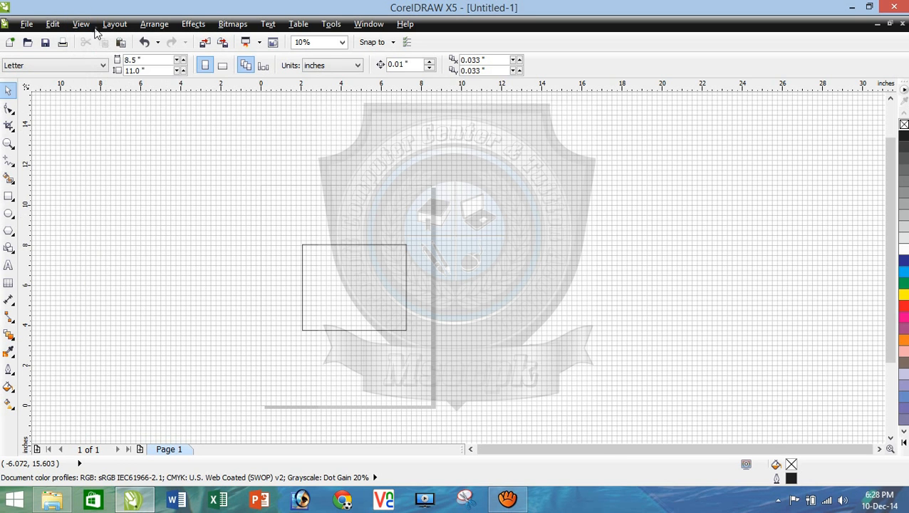
# Turn on Snap to Grid while the grid is displayed around the rectangle.
pyautogui.click(81, 23)
pyautogui.click(134, 341)
pyautogui.scroll(2, 290, 318)
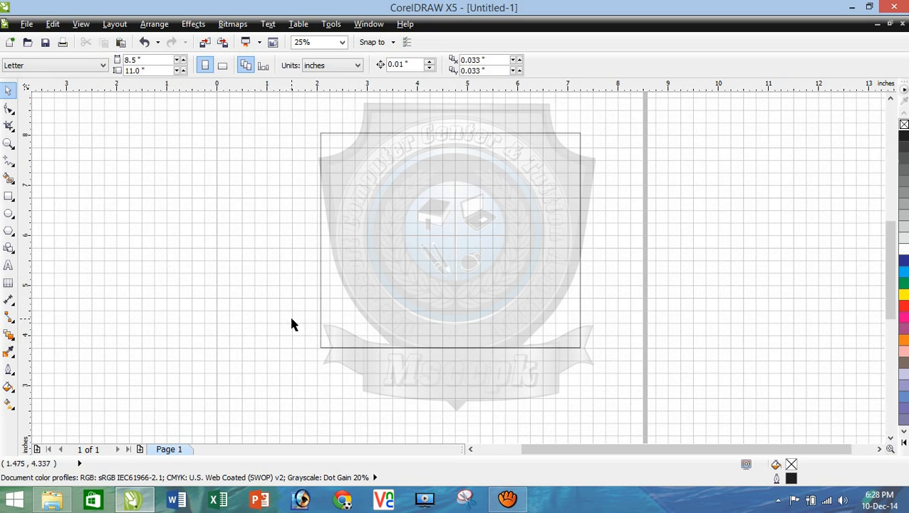
# Turn on Snap to Guidelines.
pyautogui.click(114, 23)
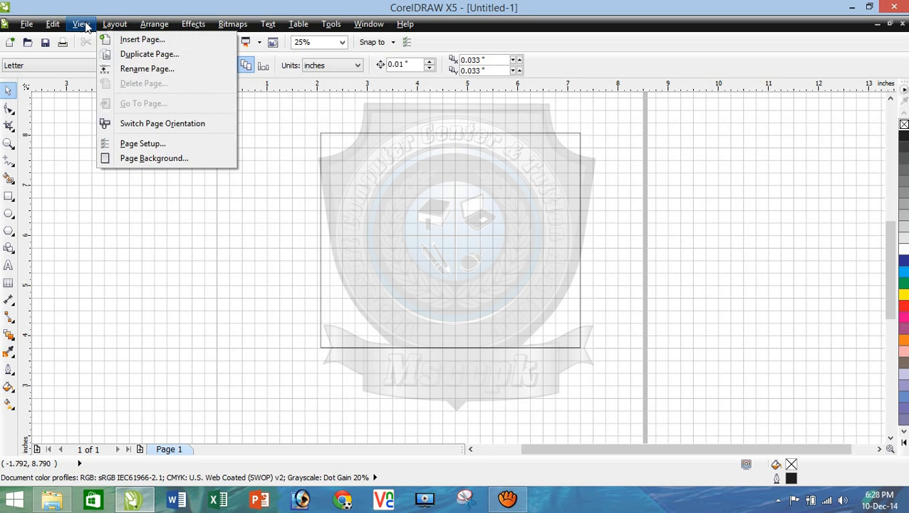
pyautogui.moveTo(81, 23)
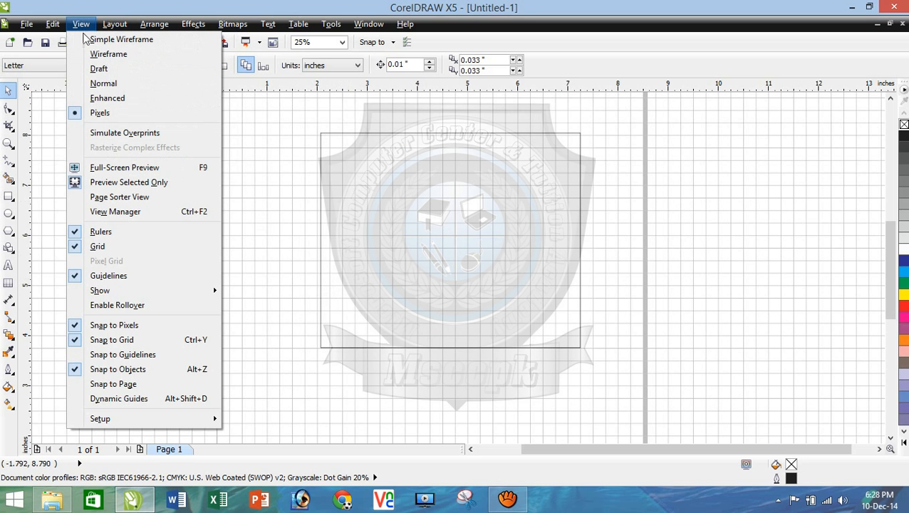
pyautogui.click(151, 354)
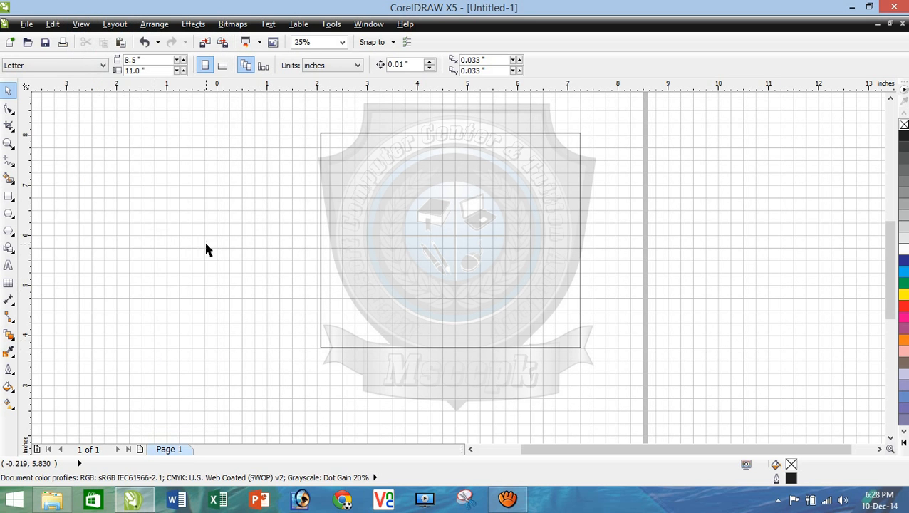
# Place a vertical guideline through the rectangle at a horizontal position of about 2.86 inches.
pyautogui.scroll(-2, 306, 250)
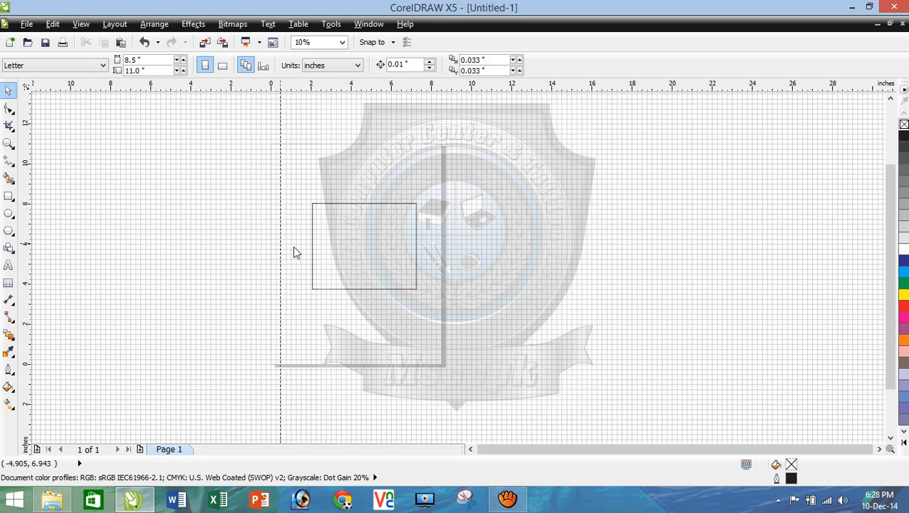
pyautogui.moveTo(270, 243); pyautogui.dragTo(329, 253)
pyautogui.click(251, 260)
pyautogui.moveTo(207, 189); pyautogui.dragTo(489, 371)
pyautogui.click(217, 263)
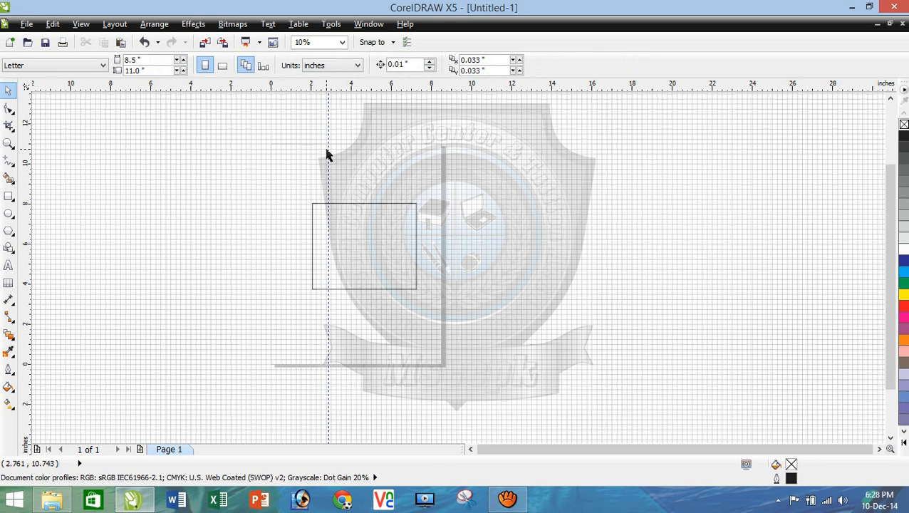
# Turn off Snap to Grid and Snap to Guidelines.
pyautogui.click(79, 24)
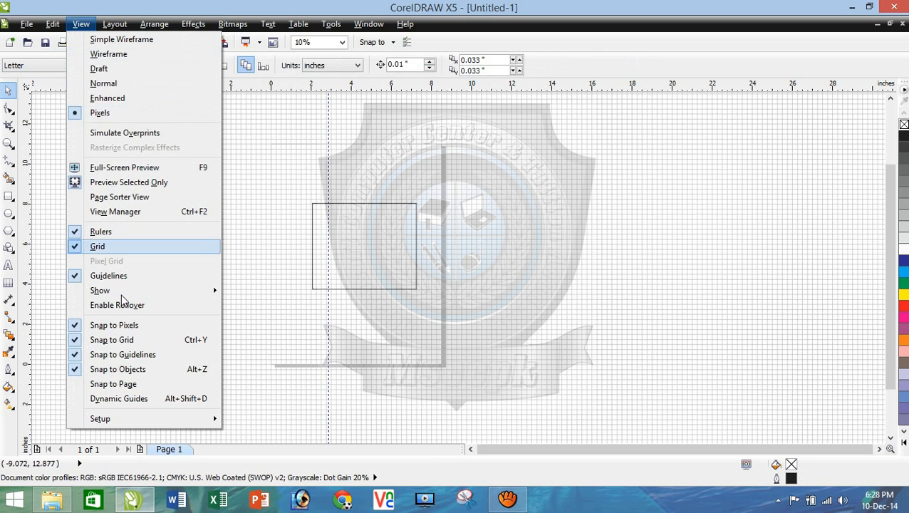
pyautogui.click(120, 341)
pyautogui.click(81, 24)
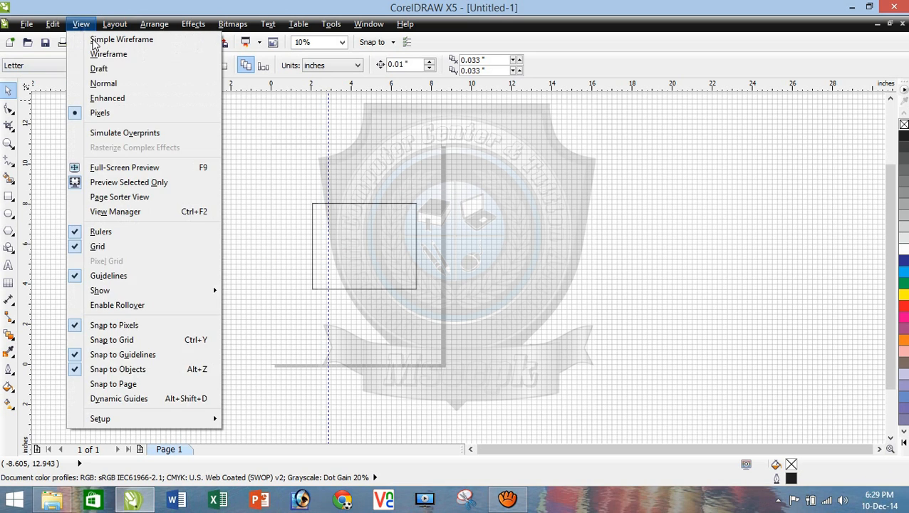
pyautogui.click(131, 361)
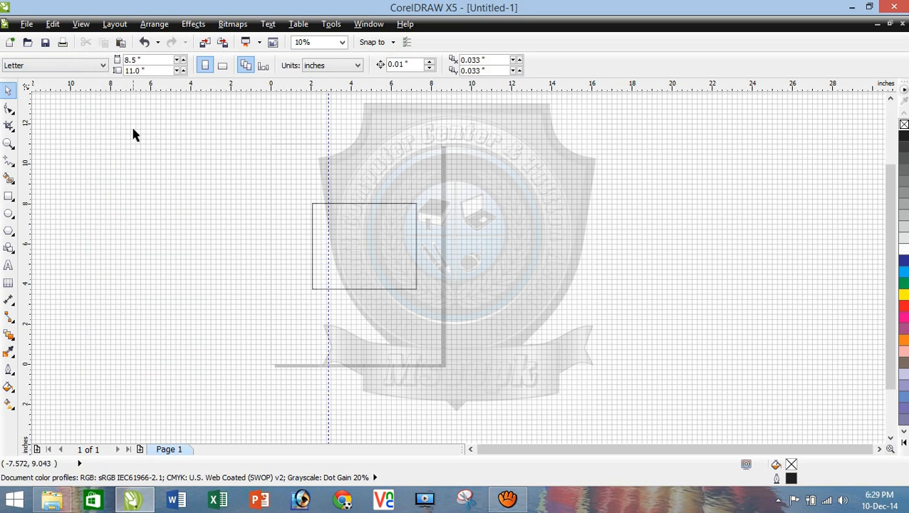
# Turn Snap to Objects off and back on, selecting the rectangle in between.
pyautogui.click(81, 23)
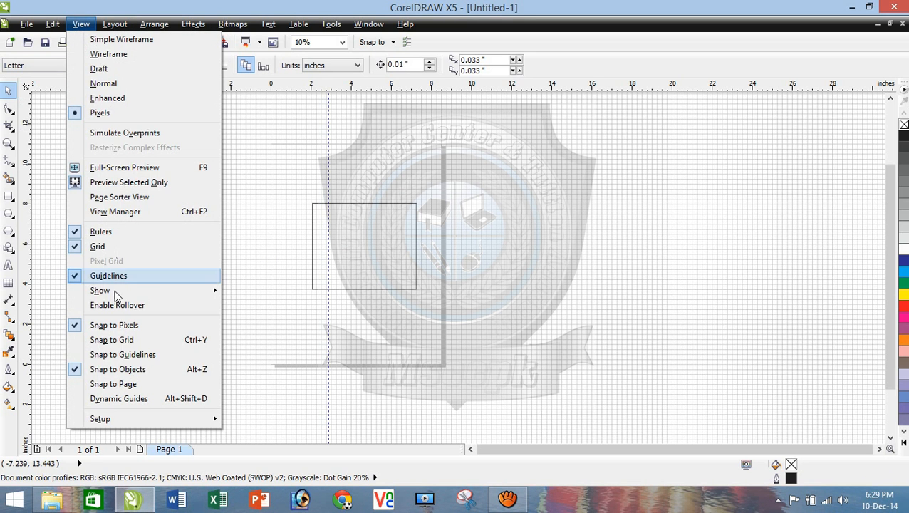
pyautogui.click(141, 371)
pyautogui.click(356, 254)
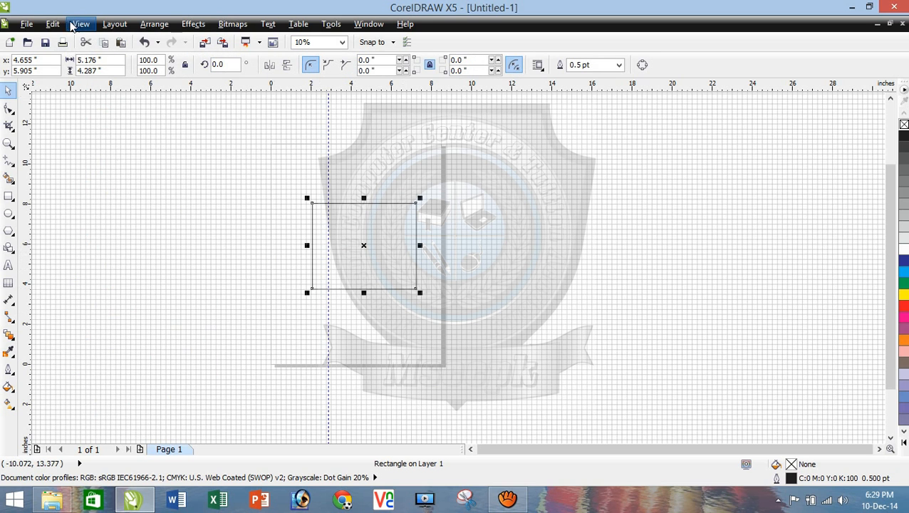
pyautogui.click(80, 23)
pyautogui.click(139, 385)
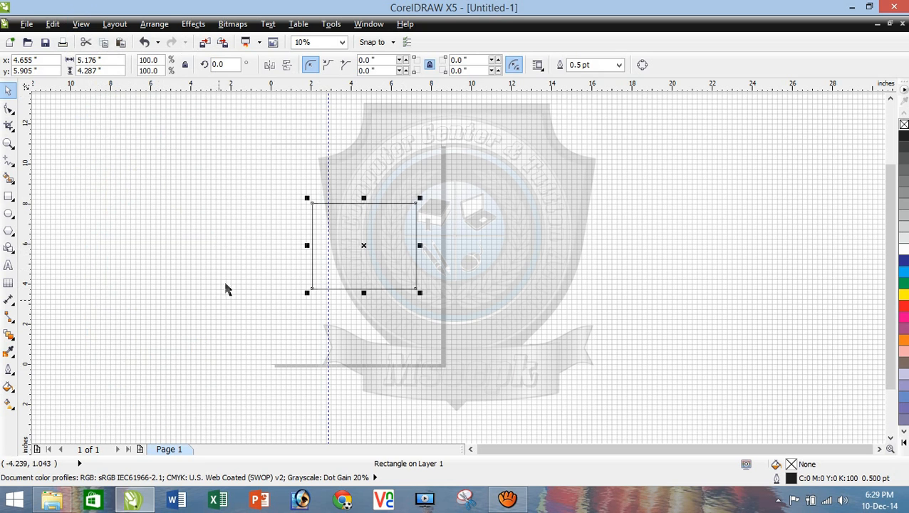
# Enlarge the rectangle from its upper-left corner to about 5.9 by 4.9 inches.
pyautogui.click(301, 264)
pyautogui.doubleClick(313, 250)
pyautogui.click(382, 242)
pyautogui.scroll(3, 371, 225)
pyautogui.scroll(-2, 371, 225)
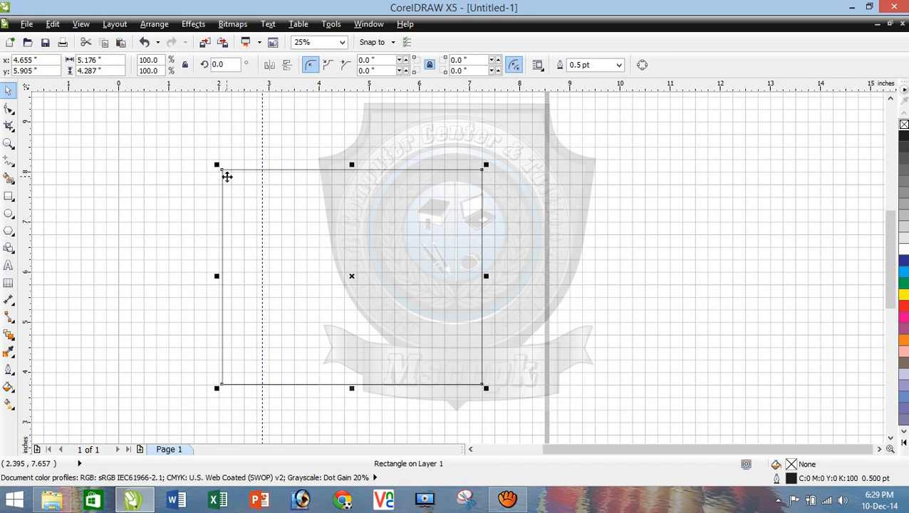
pyautogui.moveTo(217, 168); pyautogui.dragTo(138, 147)
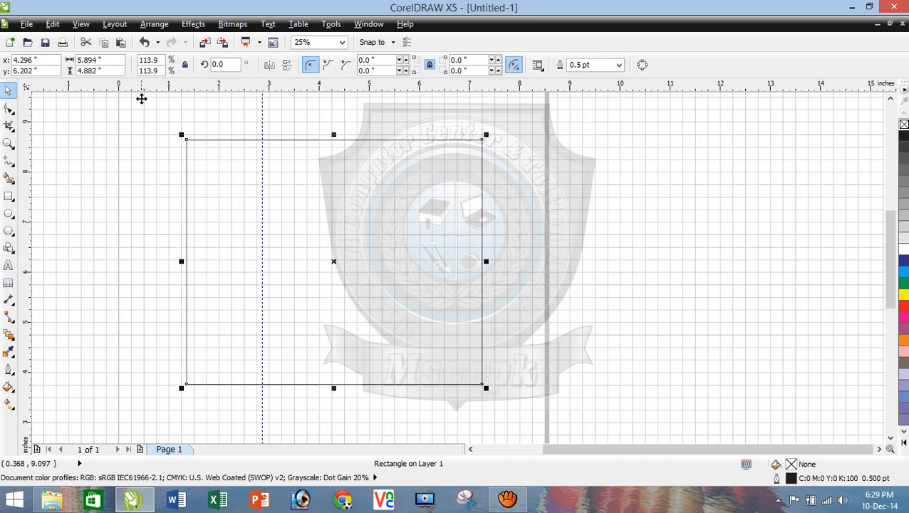
# Turn off Snap to Objects and freely move and resize the rectangle to about 6.3 by 5.2 inches.
pyautogui.click(80, 23)
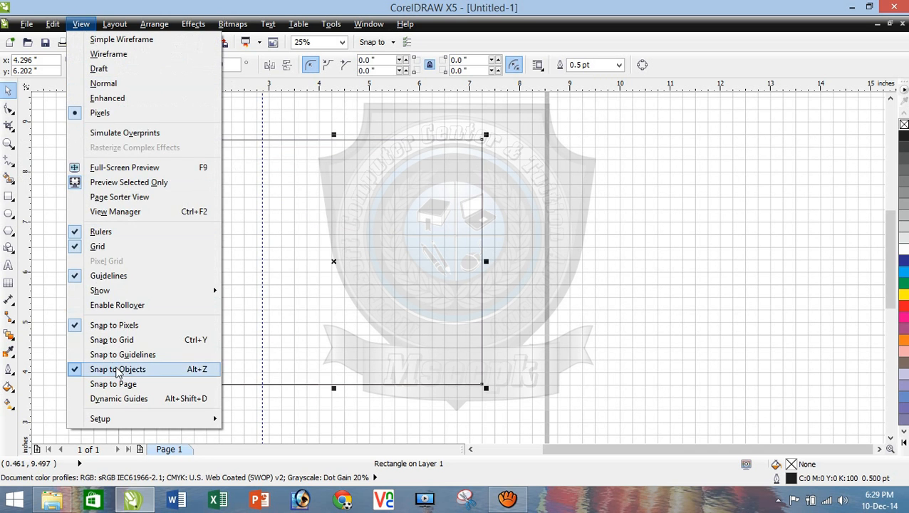
pyautogui.click(130, 366)
pyautogui.moveTo(180, 134); pyautogui.dragTo(129, 138)
pyautogui.moveTo(271, 262); pyautogui.dragTo(297, 286)
pyautogui.scroll(-2, 302, 275)
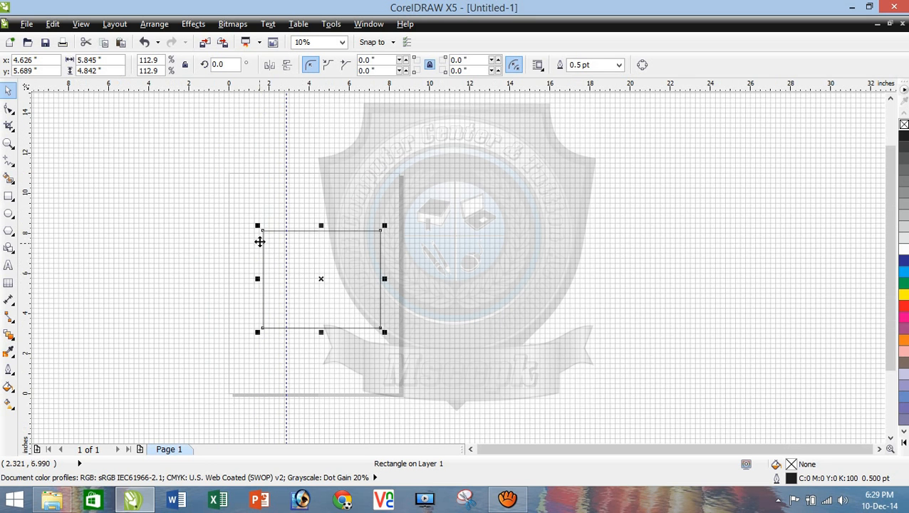
pyautogui.moveTo(258, 227)
pyautogui.mouseDown()
pyautogui.moveTo(213, 192)
pyautogui.moveTo(245, 217)
pyautogui.mouseUp()
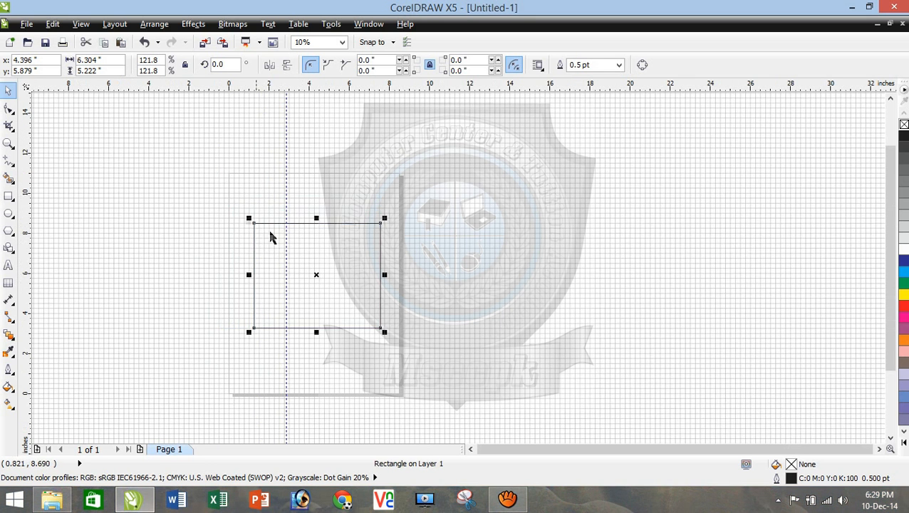
# Turn off Snap to Pixels.
pyautogui.scroll(2, 277, 244)
pyautogui.scroll(1, 277, 242)
pyautogui.scroll(-1, 280, 242)
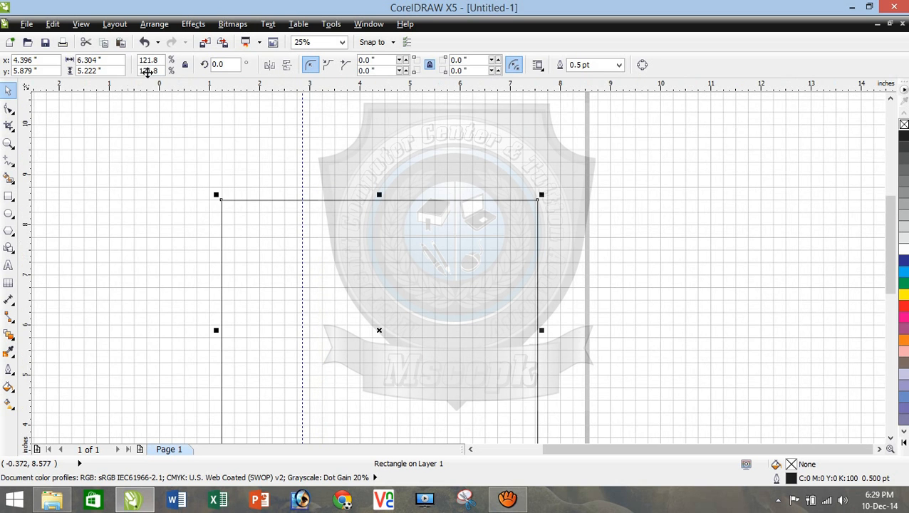
pyautogui.click(80, 23)
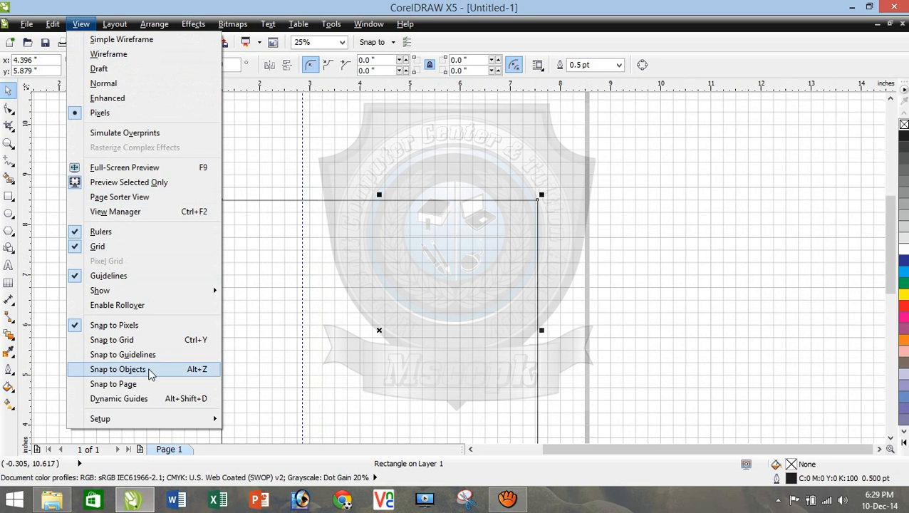
pyautogui.click(110, 327)
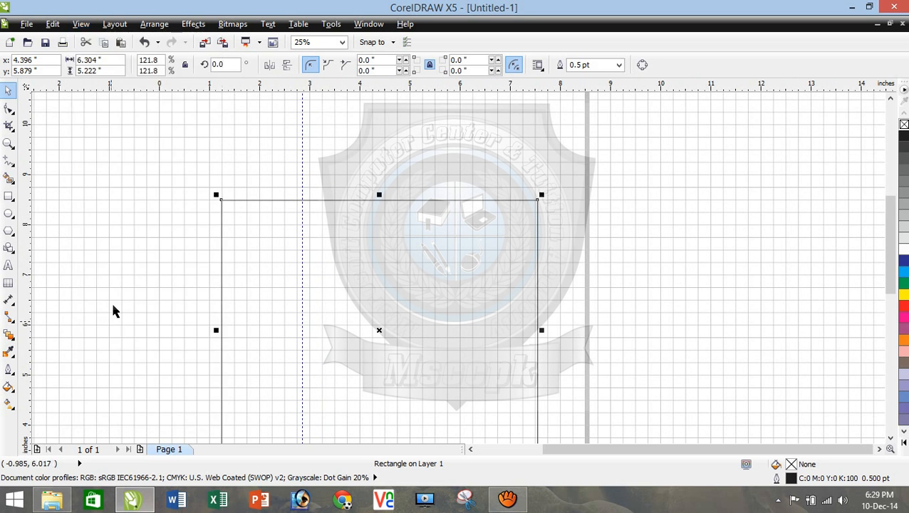
# Turn on Snap to Objects and enlarge the rectangle from its upper-left corner to about 7.8 by 6.5 inches.
pyautogui.click(81, 25)
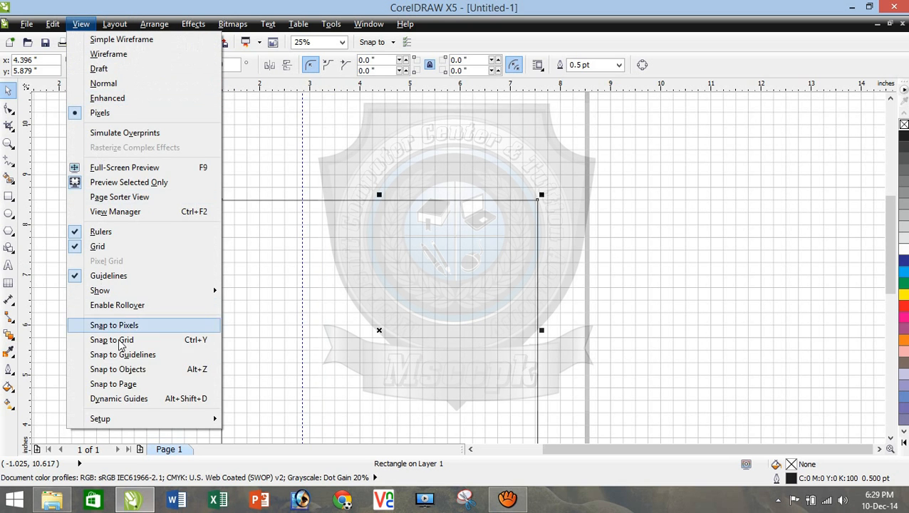
pyautogui.click(142, 373)
pyautogui.scroll(-2, 281, 285)
pyautogui.moveTo(251, 246); pyautogui.dragTo(223, 221)
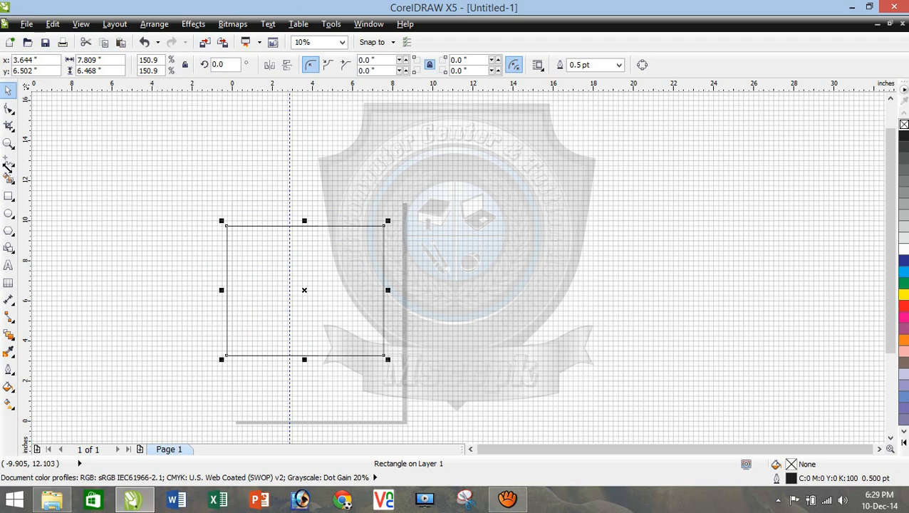
# Turn Snap to Objects off again and shrink the rectangle from its upper-left corner to about 6.0 by 4.9 inches.
pyautogui.click(81, 24)
pyautogui.click(142, 366)
pyautogui.moveTo(222, 225); pyautogui.dragTo(225, 246)
# Turn Dynamic Guides on and off again.
pyautogui.click(81, 23)
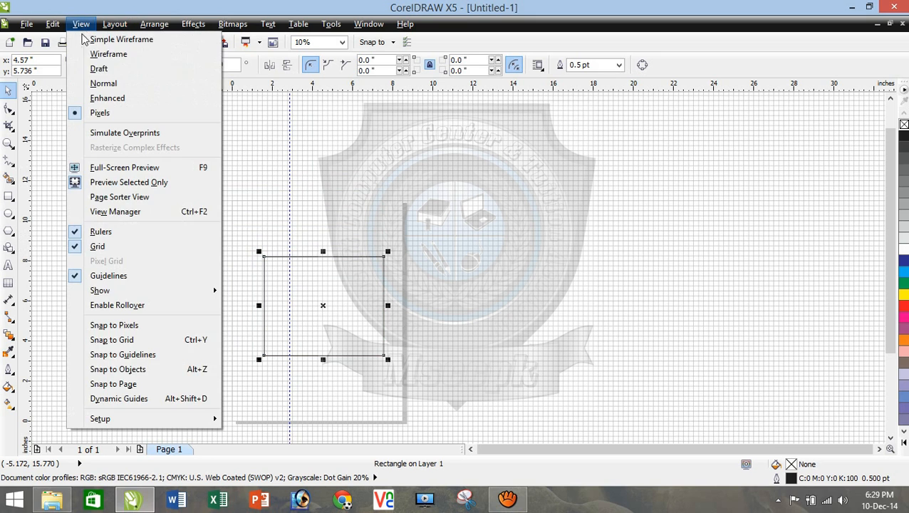
pyautogui.click(146, 400)
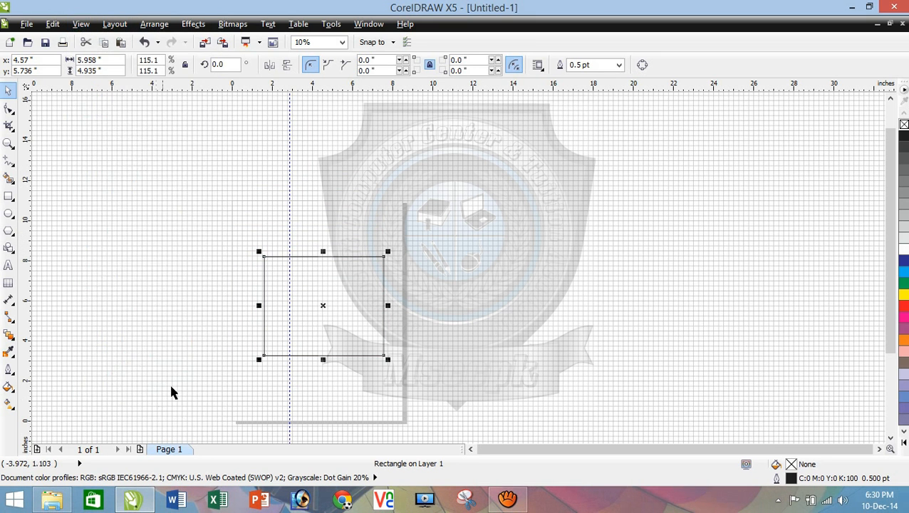
pyautogui.click(82, 25)
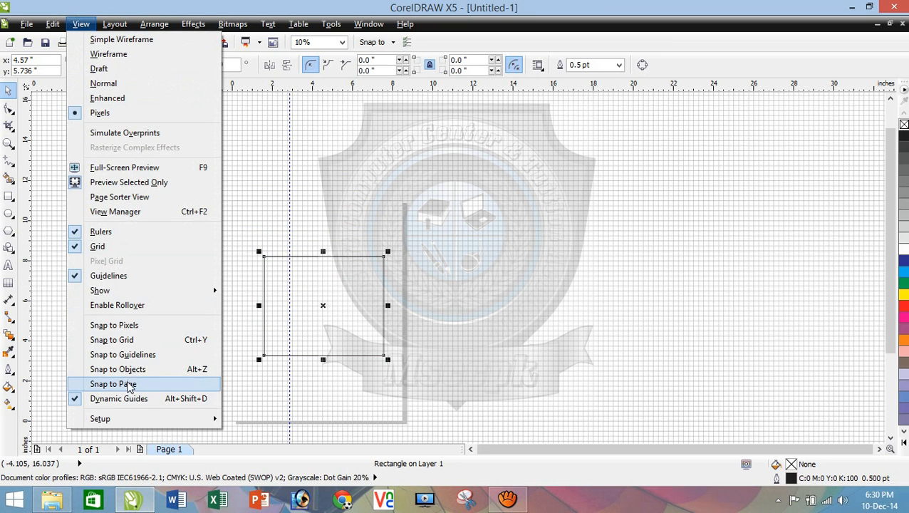
pyautogui.click(110, 400)
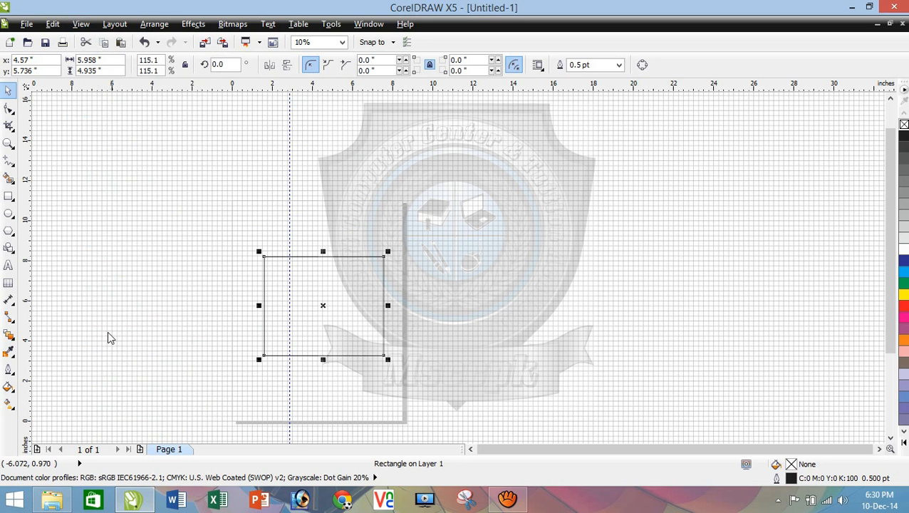
# Hide the grid, and switch the display of guidelines off and back on.
pyautogui.click(82, 24)
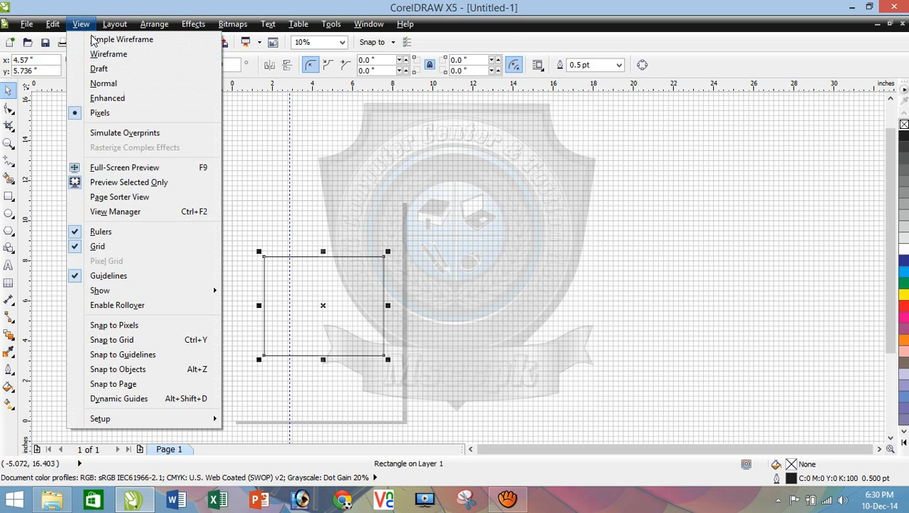
pyautogui.click(120, 247)
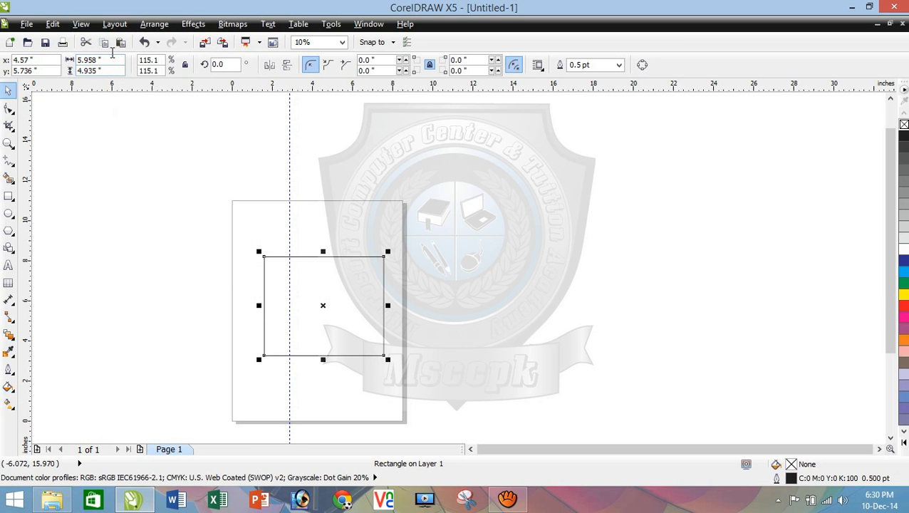
pyautogui.click(81, 24)
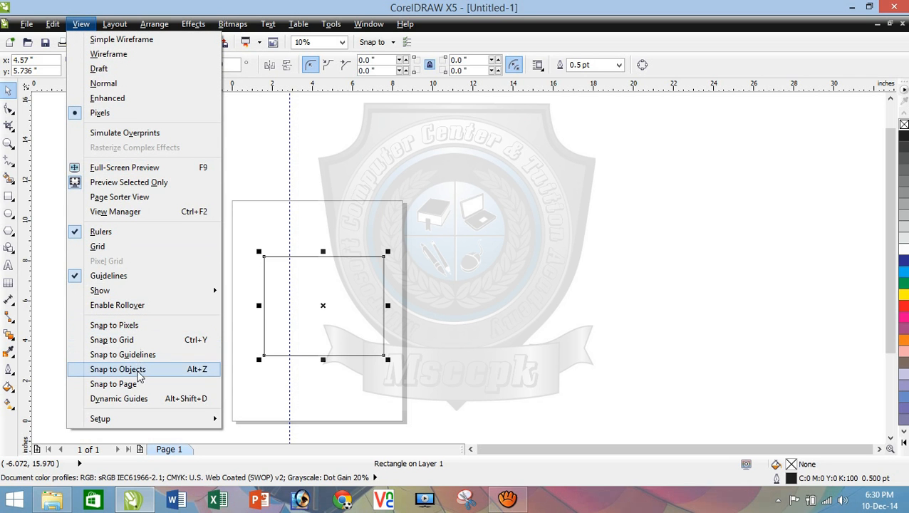
pyautogui.click(106, 277)
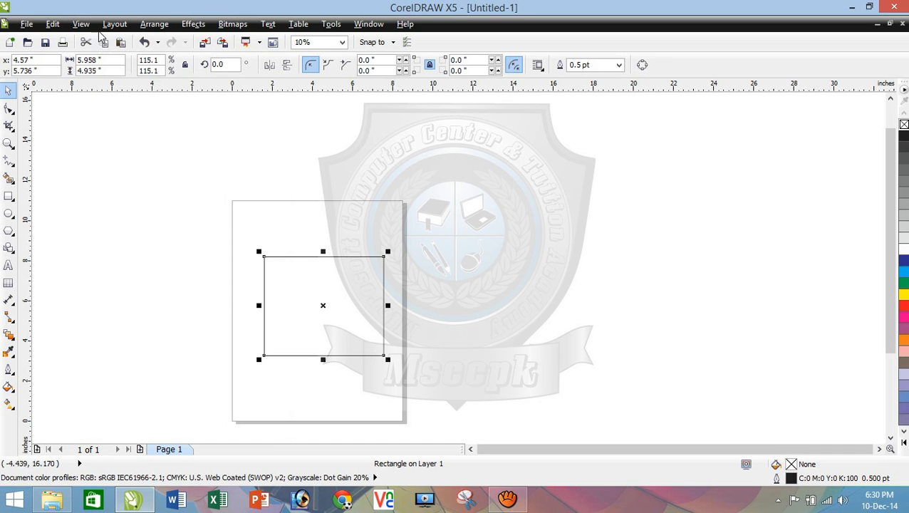
pyautogui.click(80, 23)
pyautogui.click(114, 275)
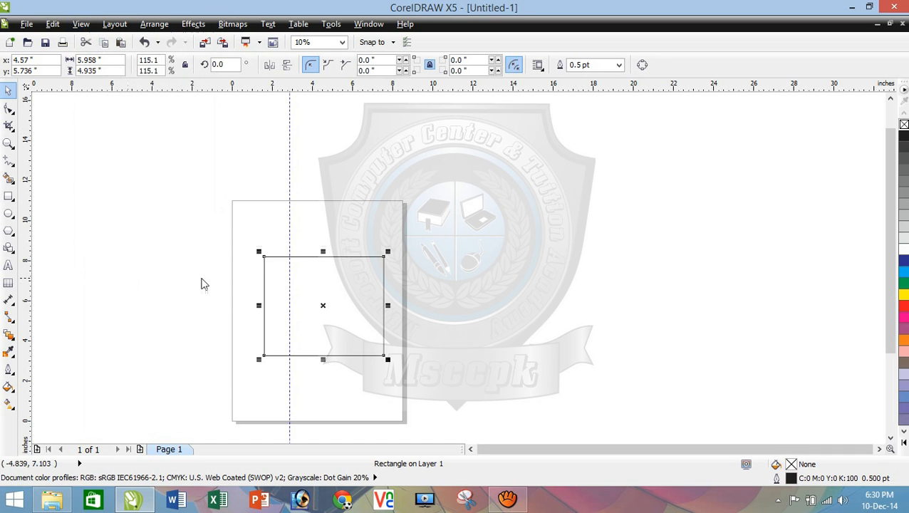
# Delete the vertical guideline that crosses the rectangle.
pyautogui.click(290, 234)
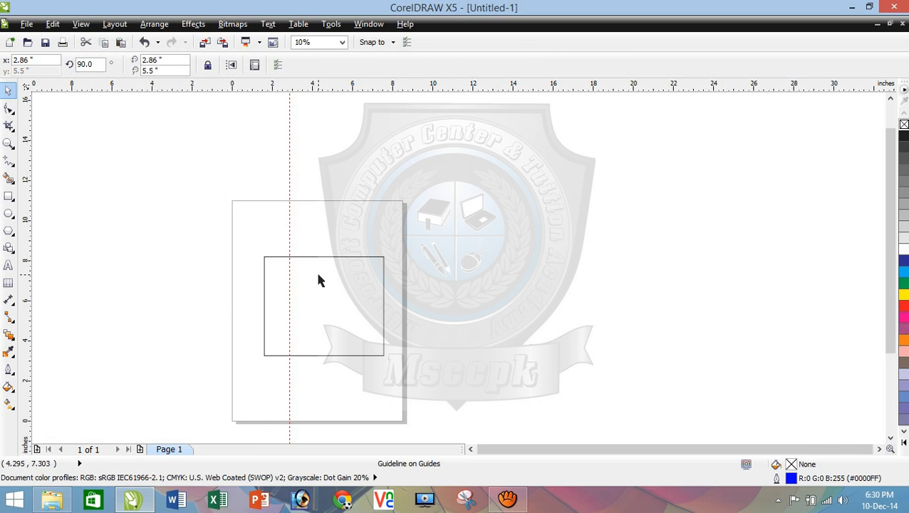
pyautogui.press('Delete')
# Select the rectangle by enclosing it in a selection marquee and deselect it, repeating this twice.
pyautogui.click(305, 293)
pyautogui.click(304, 294)
pyautogui.click(305, 298)
pyautogui.click(203, 265)
pyautogui.moveTo(155, 169); pyautogui.dragTo(445, 399)
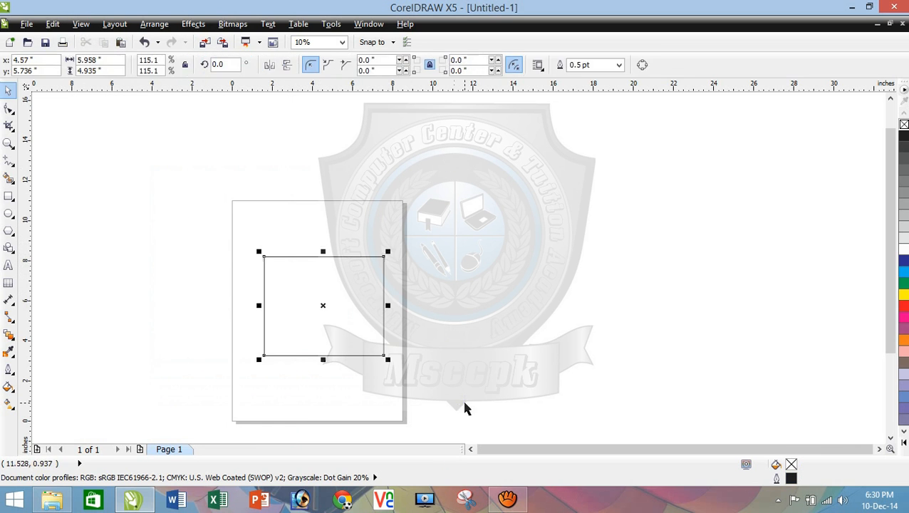
pyautogui.click(204, 296)
pyautogui.moveTo(153, 176); pyautogui.dragTo(490, 413)
pyautogui.click(200, 205)
# Turn off the display of guidelines and select the rectangle with a marquee around the page.
pyautogui.click(80, 25)
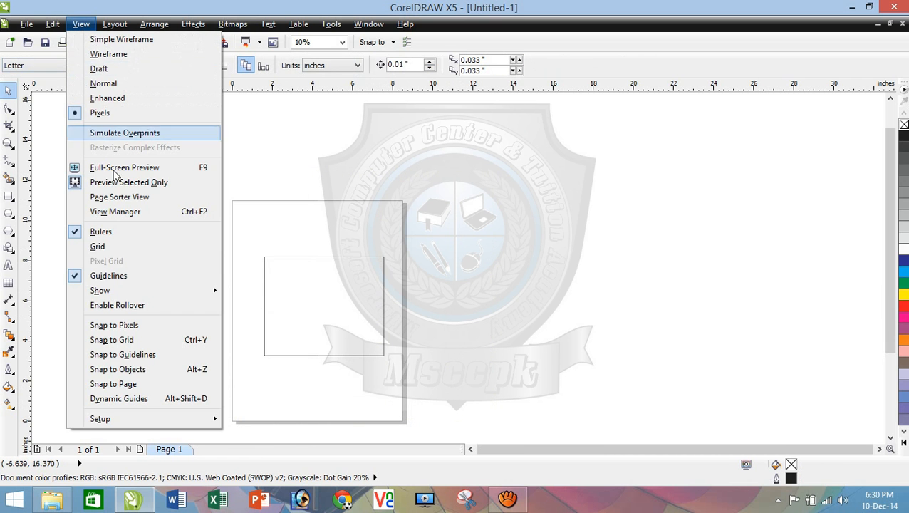
pyautogui.click(128, 276)
pyautogui.moveTo(171, 189); pyautogui.dragTo(460, 416)
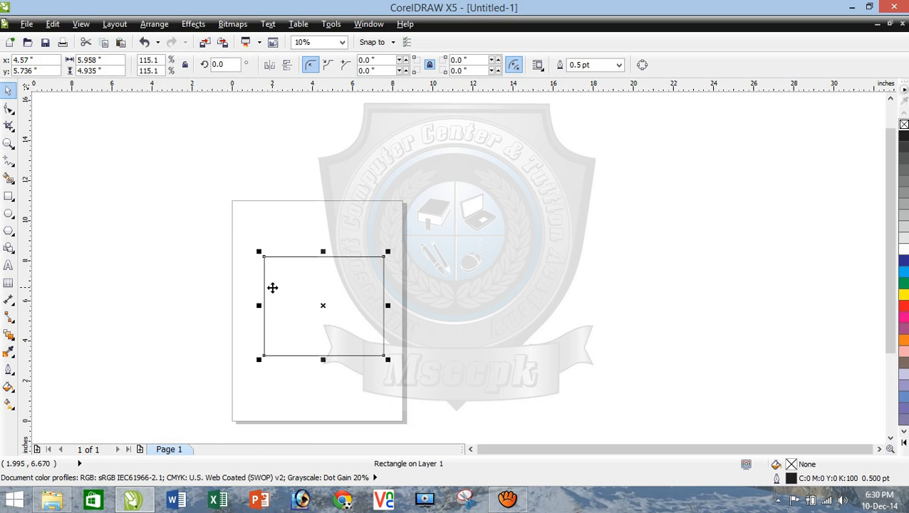
# Turn Snap to Objects on and back off, and reselect the rectangle.
pyautogui.click(314, 299)
pyautogui.scroll(2, 316, 315)
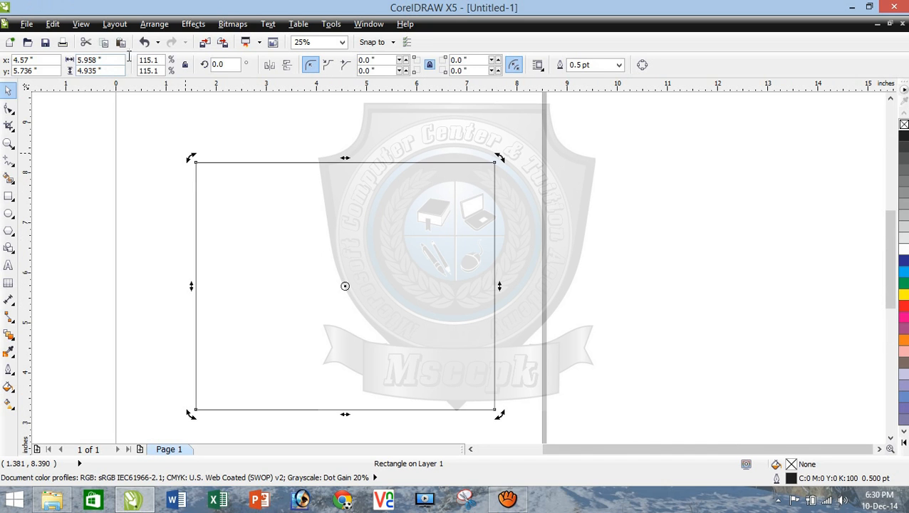
pyautogui.click(80, 24)
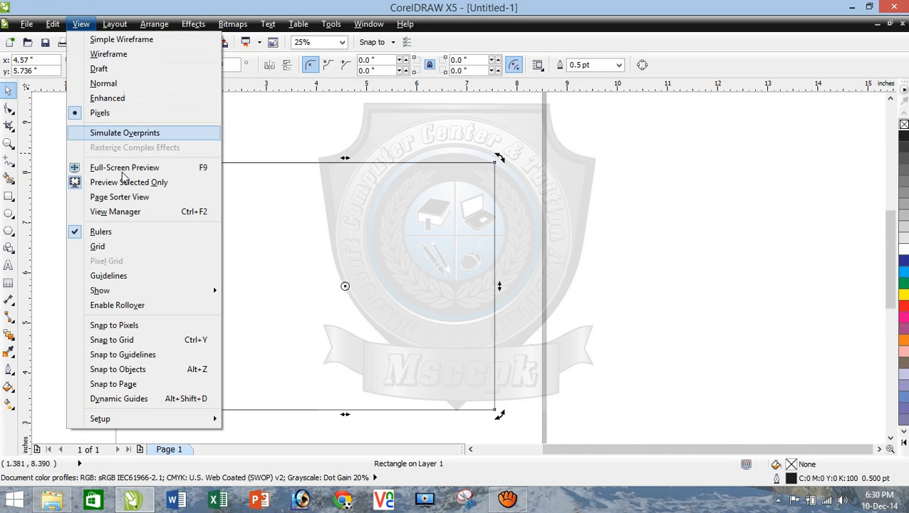
pyautogui.click(179, 374)
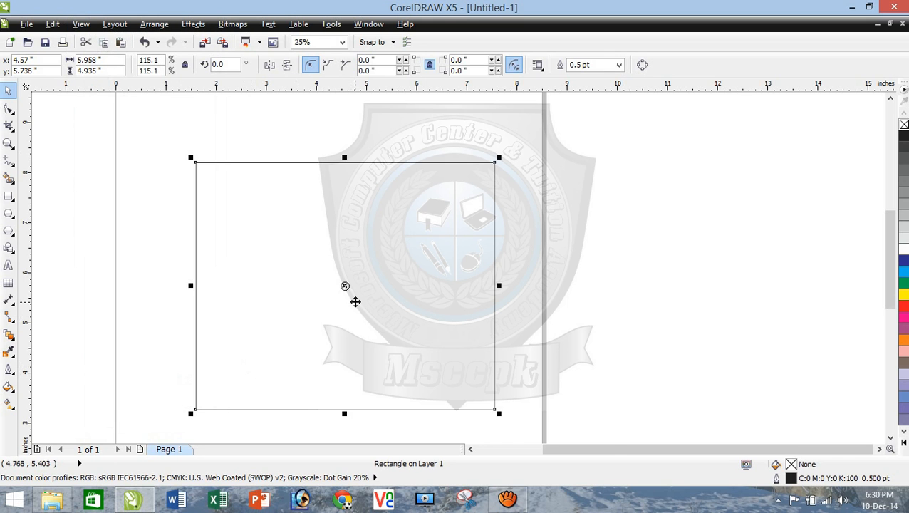
pyautogui.scroll(1, 345, 287)
pyautogui.scroll(-1, 340, 286)
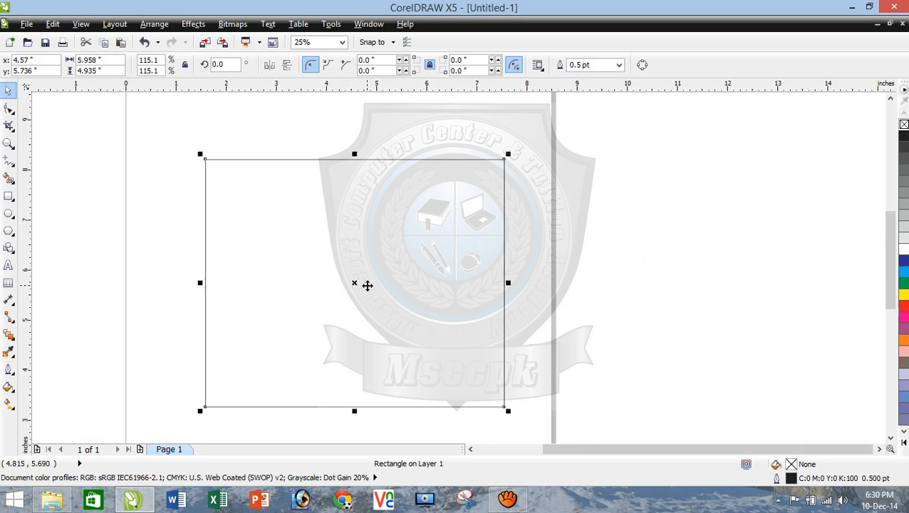
pyautogui.click(81, 23)
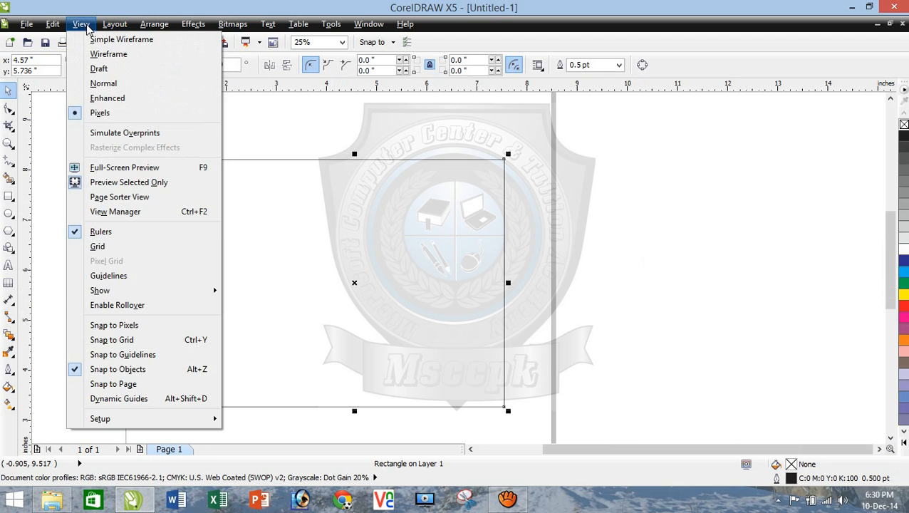
pyautogui.click(135, 371)
pyautogui.click(305, 286)
pyautogui.click(543, 335)
pyautogui.click(383, 299)
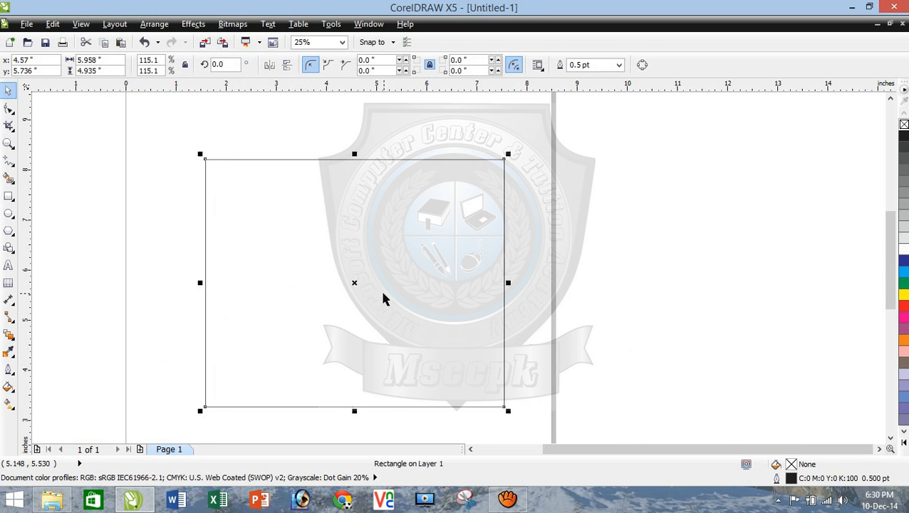
# Switch Snap to Objects on and off twice, clicking the rectangle between the changes.
pyautogui.click(80, 23)
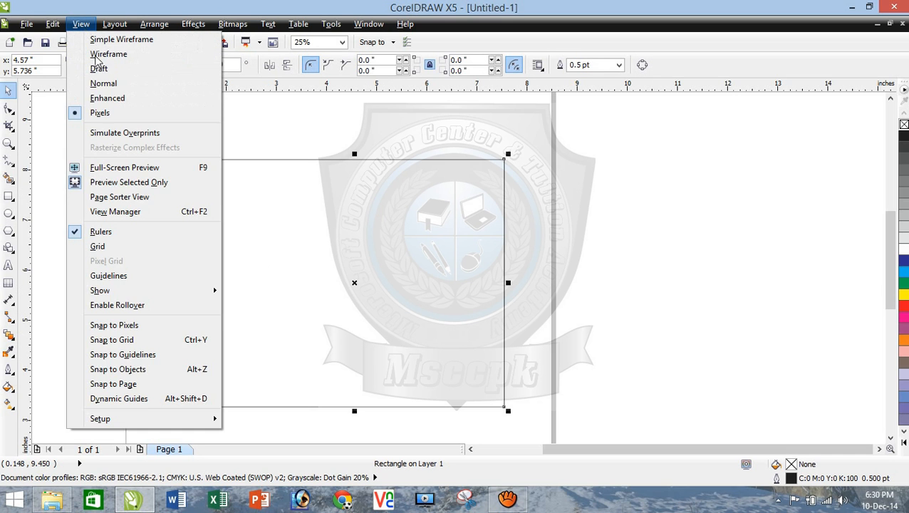
pyautogui.click(145, 369)
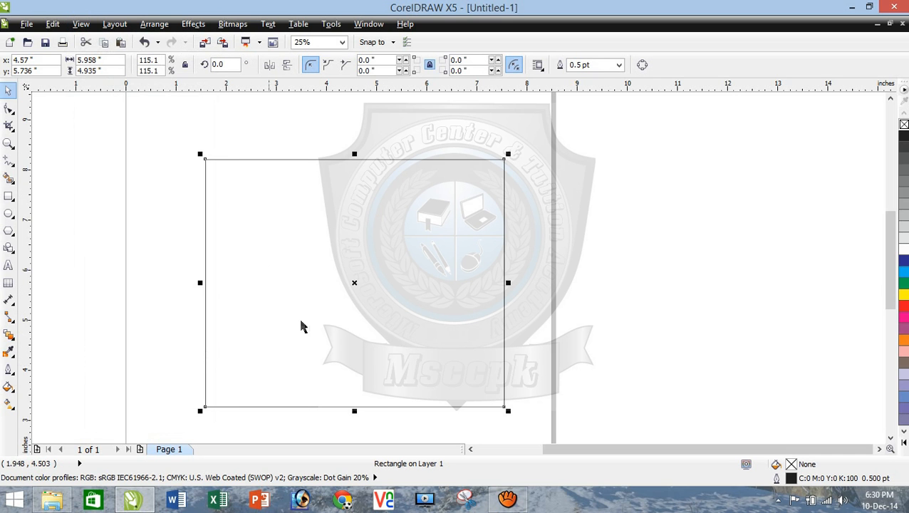
pyautogui.click(344, 297)
pyautogui.click(81, 23)
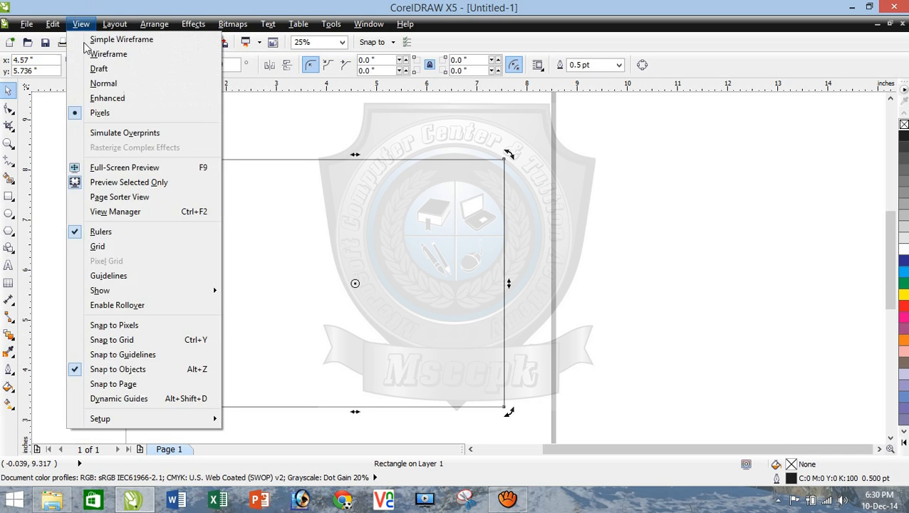
pyautogui.click(119, 370)
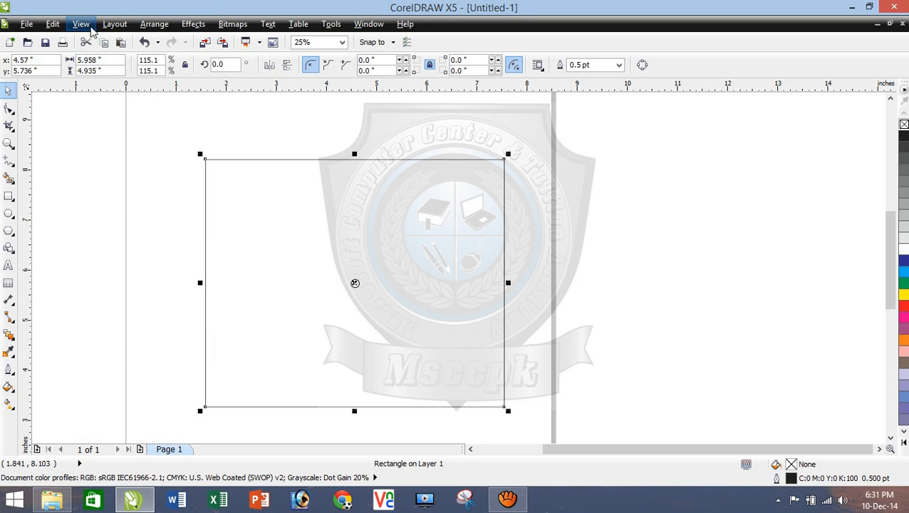
pyautogui.click(80, 24)
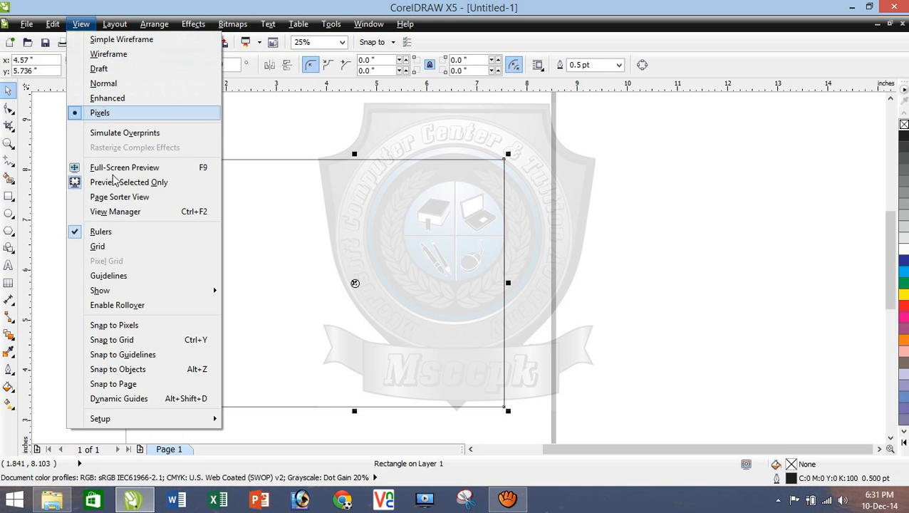
pyautogui.click(143, 369)
pyautogui.click(156, 225)
pyautogui.click(219, 237)
pyautogui.click(221, 239)
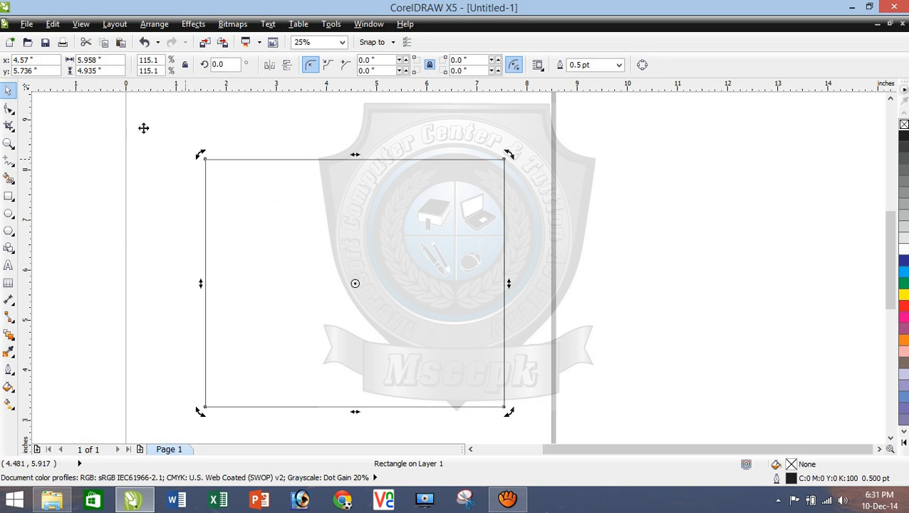
pyautogui.click(80, 23)
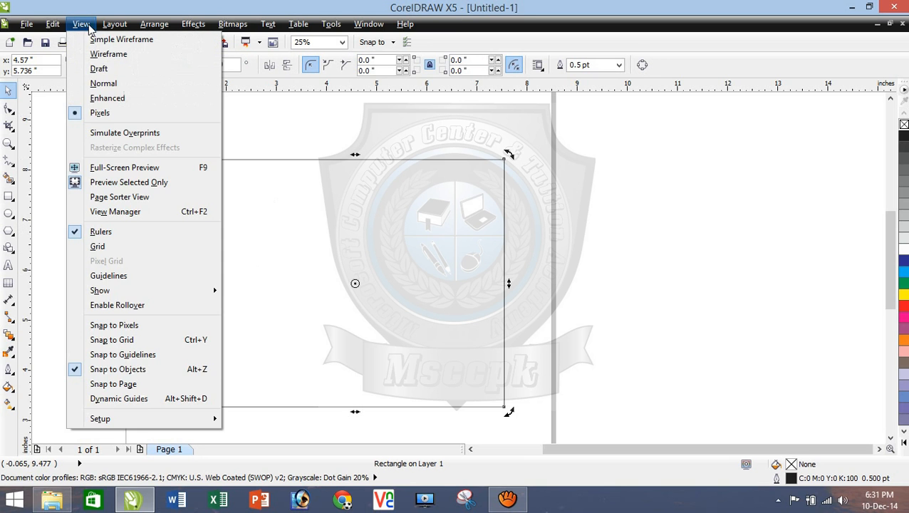
pyautogui.click(137, 370)
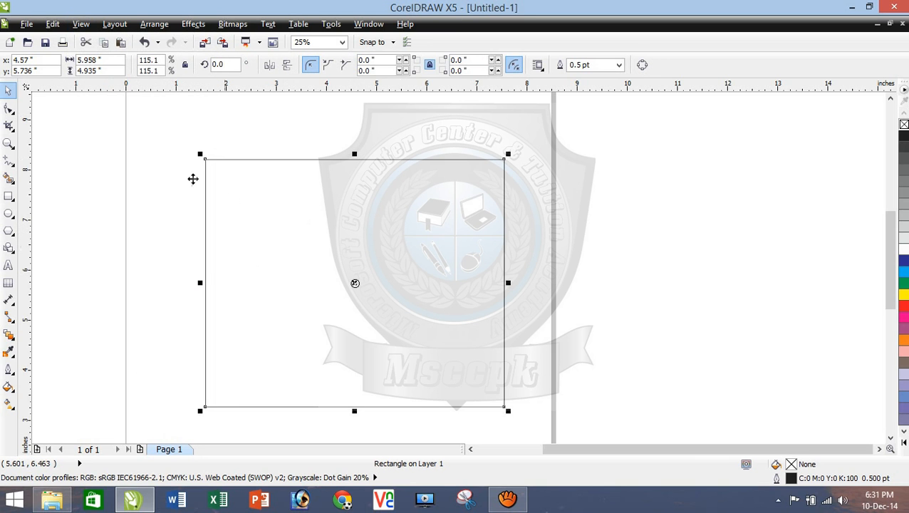
# Rotate the rectangle counterclockwise about its centre by about 50 degrees.
pyautogui.click(282, 204)
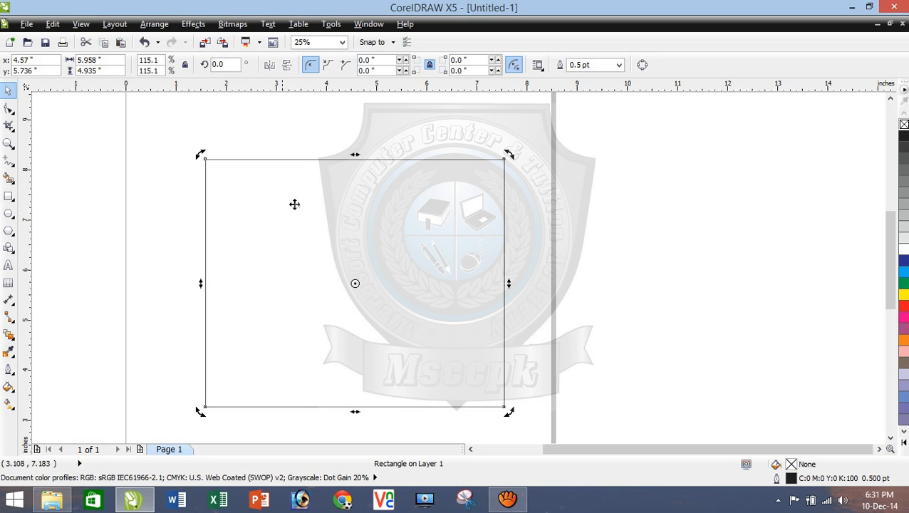
pyautogui.moveTo(202, 155); pyautogui.dragTo(191, 311)
# Show the grid and deselect the rotated rectangle.
pyautogui.click(81, 24)
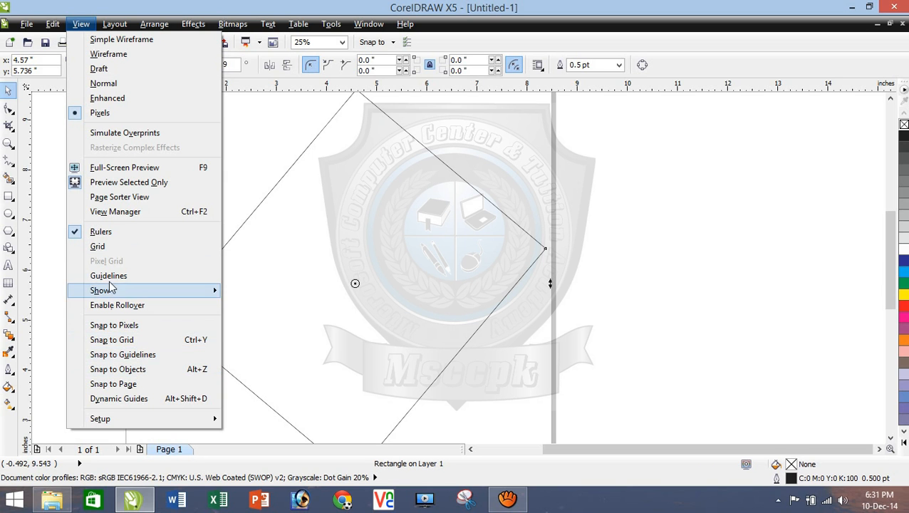
pyautogui.click(110, 247)
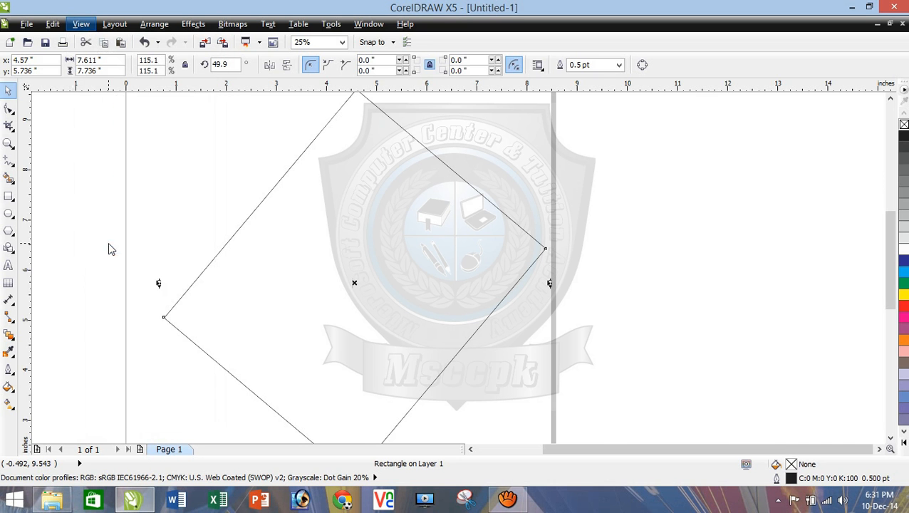
pyautogui.click(163, 222)
pyautogui.scroll(-3, 186, 242)
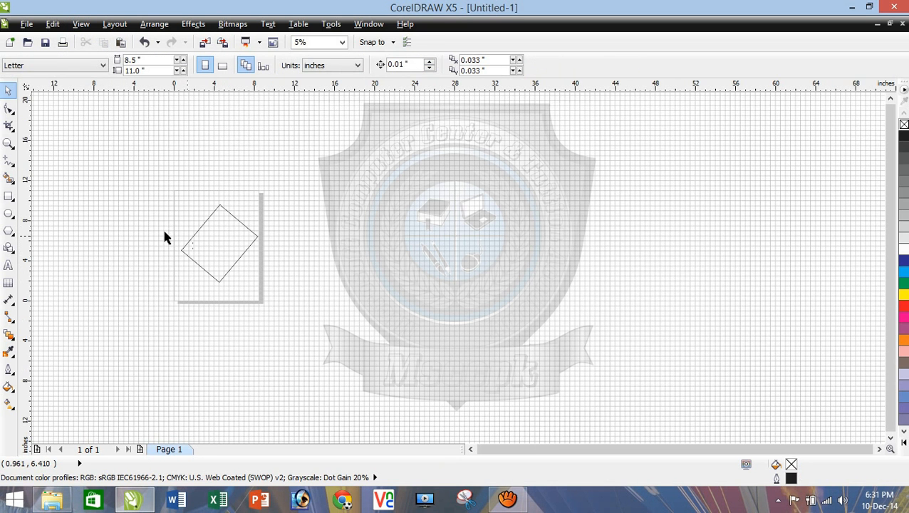
pyautogui.scroll(1, 178, 209)
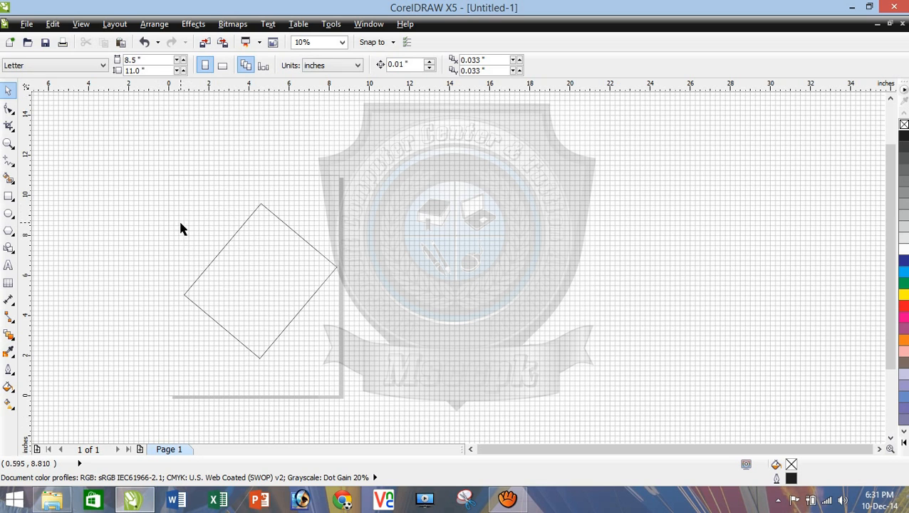
pyautogui.moveTo(181, 177); pyautogui.dragTo(214, 253)
# Turn on the display of guidelines and add a vertical guideline at about 0.93 inches near the rectangle's leftmost corner.
pyautogui.click(81, 24)
pyautogui.click(140, 275)
pyautogui.moveTo(21, 244); pyautogui.dragTo(187, 260)
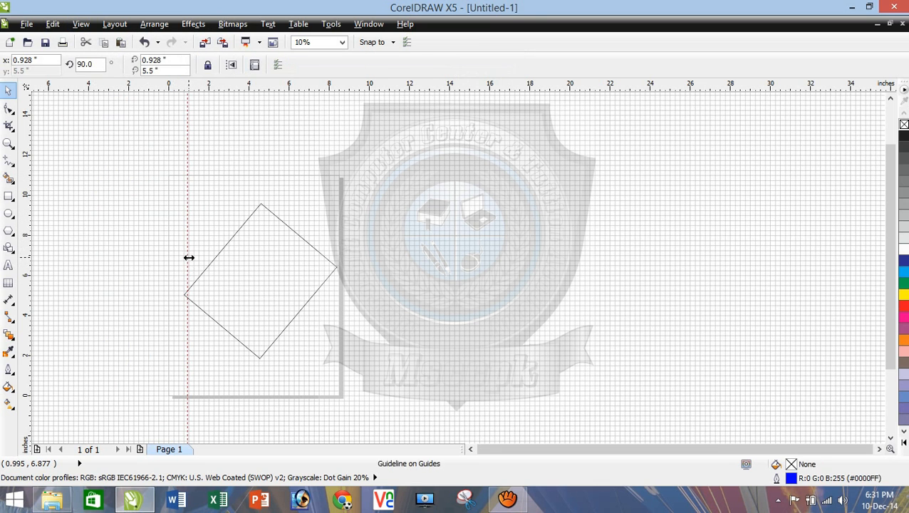
pyautogui.click(184, 263)
pyautogui.click(187, 253)
pyautogui.doubleClick(187, 259)
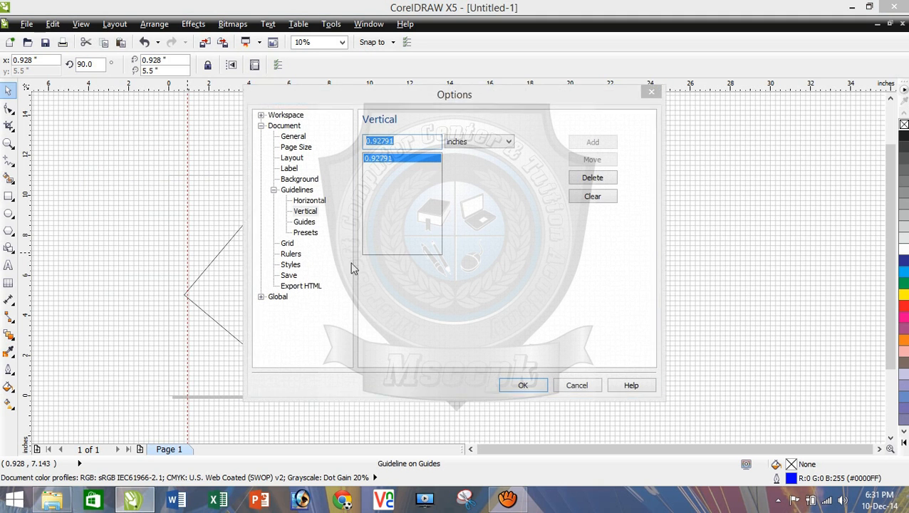
pyautogui.click(577, 385)
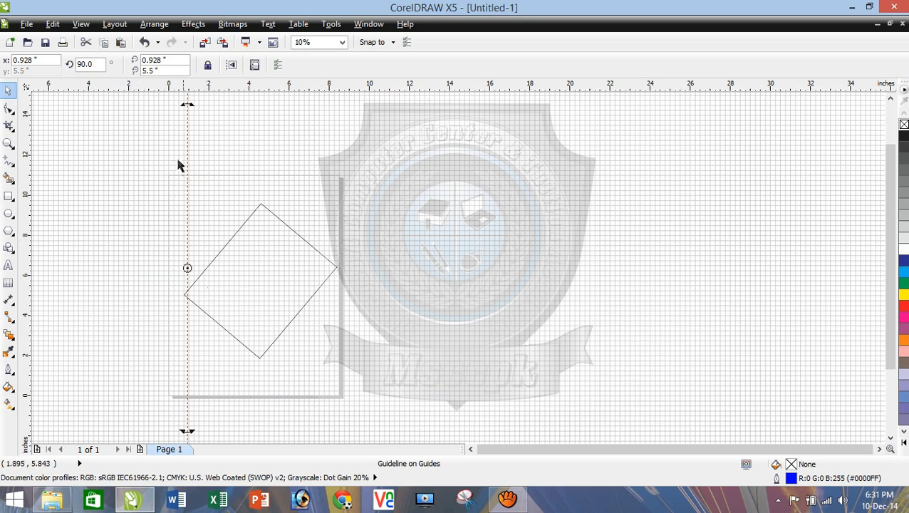
# Turn on Snap to Guidelines, move the vertical guideline to about 5.03 inches across the rectangle, and reselect it.
pyautogui.click(80, 23)
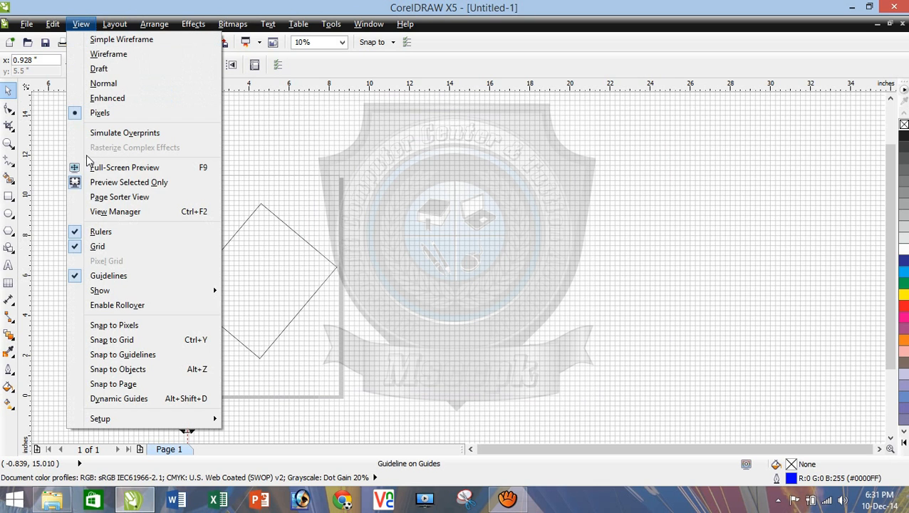
pyautogui.click(135, 356)
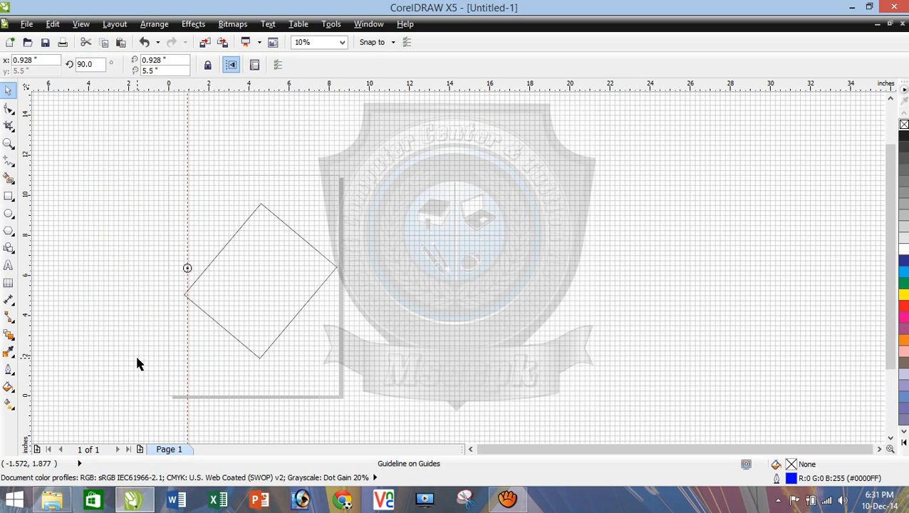
pyautogui.moveTo(188, 267); pyautogui.dragTo(270, 268)
pyautogui.click(261, 229)
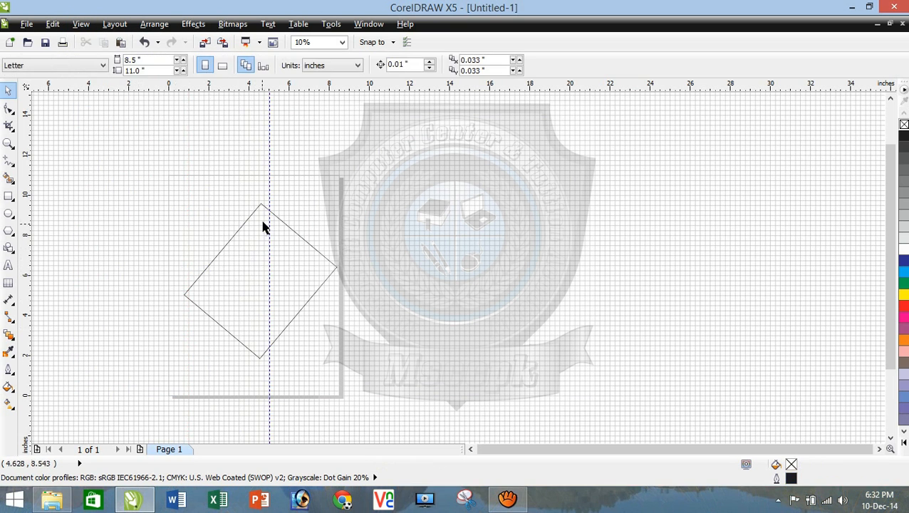
pyautogui.click(269, 224)
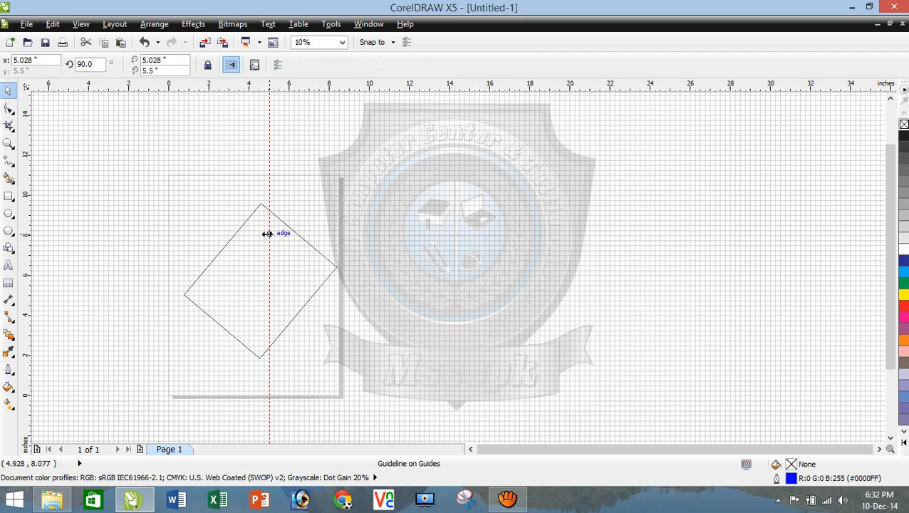
# Turn off Snap to Guidelines and hide the grid.
pyautogui.click(81, 23)
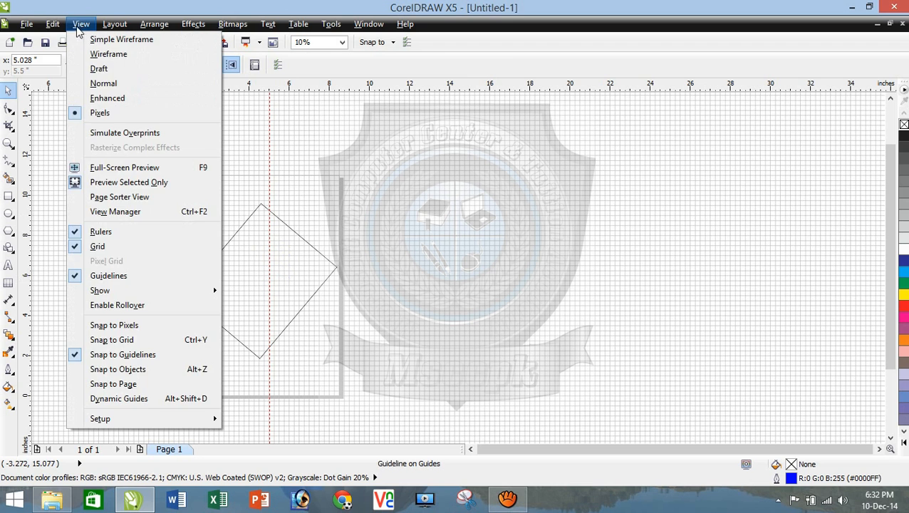
pyautogui.click(152, 348)
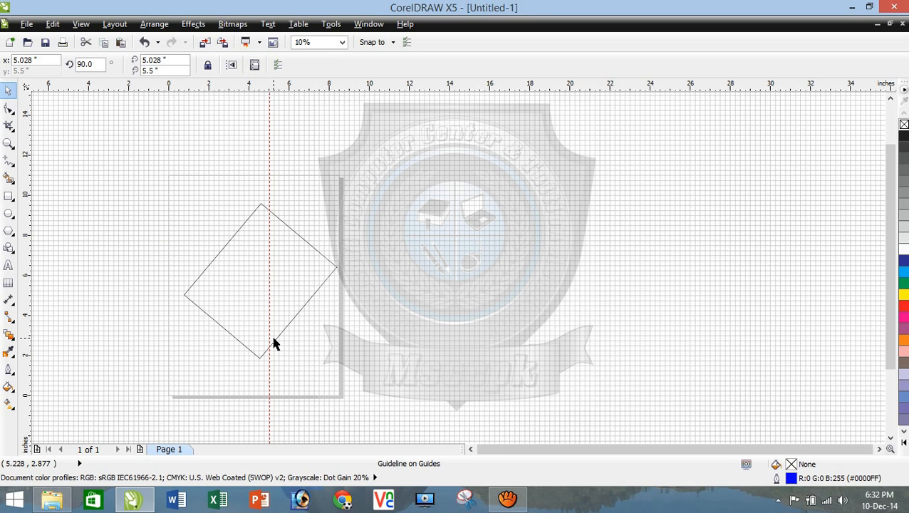
pyautogui.click(80, 25)
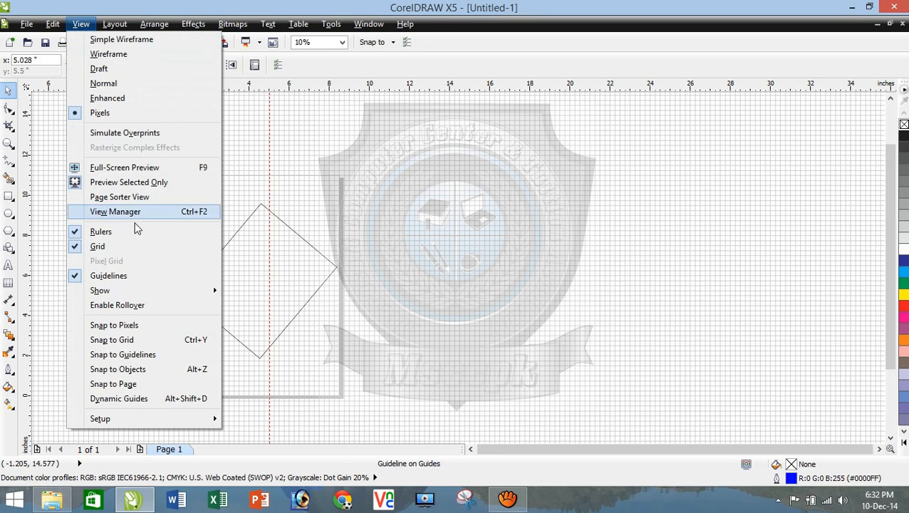
pyautogui.click(115, 246)
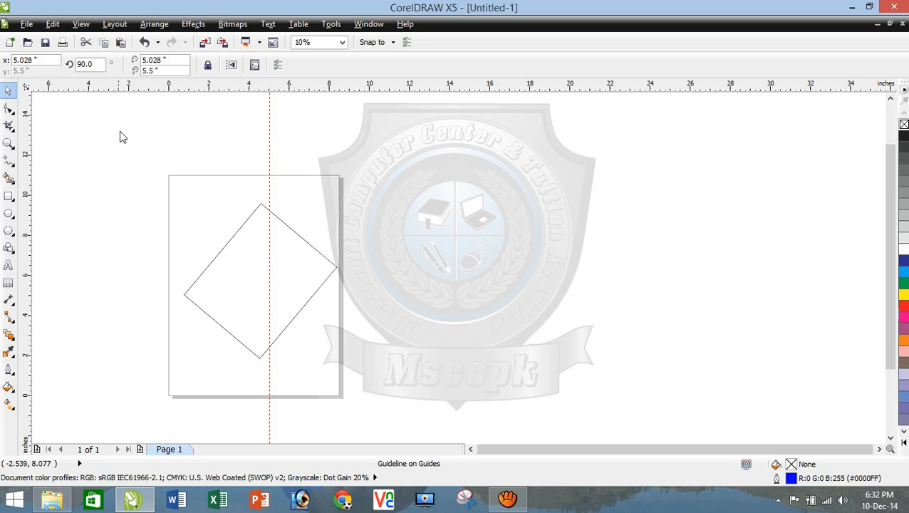
# Delete the vertical guideline that crosses the rotated rectangle.
pyautogui.click(82, 27)
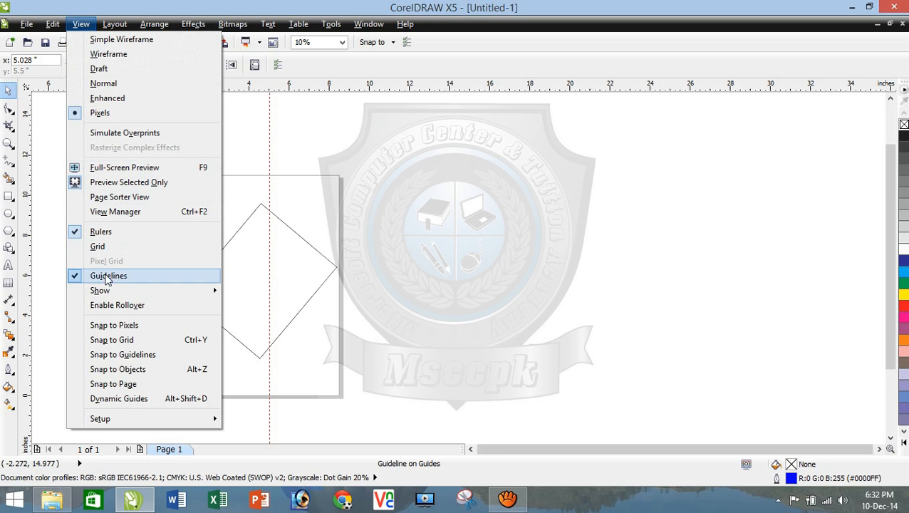
pyautogui.click(269, 247)
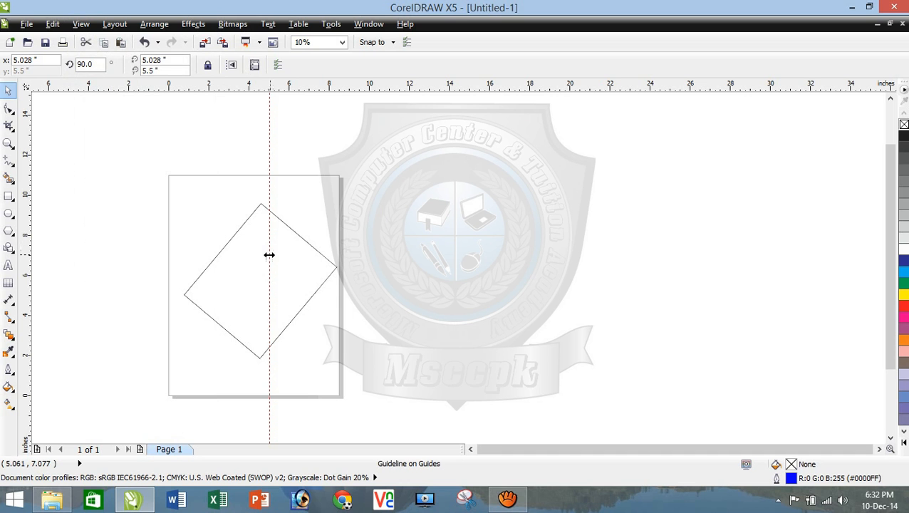
pyautogui.press('Delete')
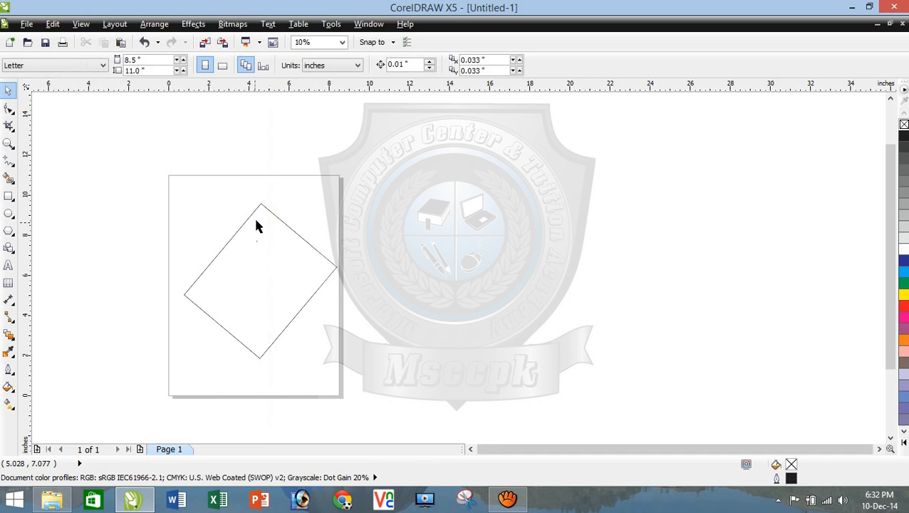
# Set the pixel grid color to yellow in the Grid and Ruler Setup and apply the options.
pyautogui.click(81, 24)
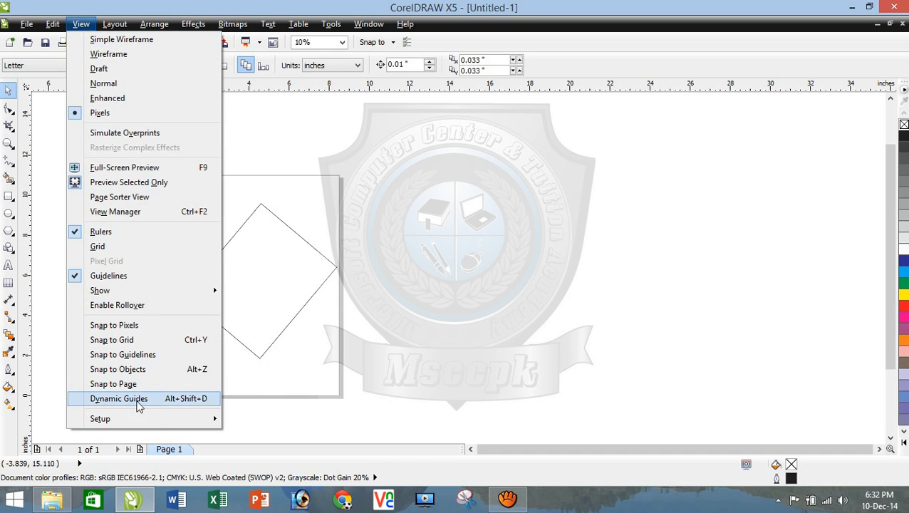
pyautogui.moveTo(206, 422)
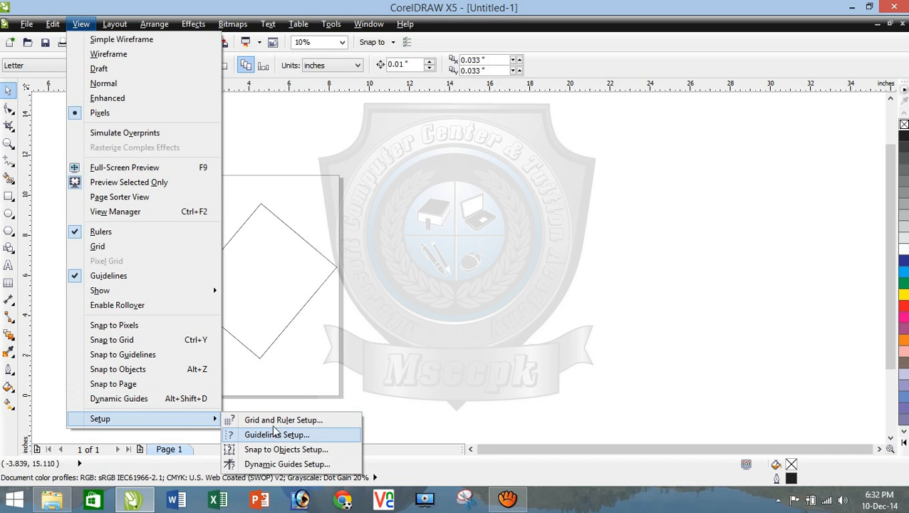
pyautogui.click(323, 422)
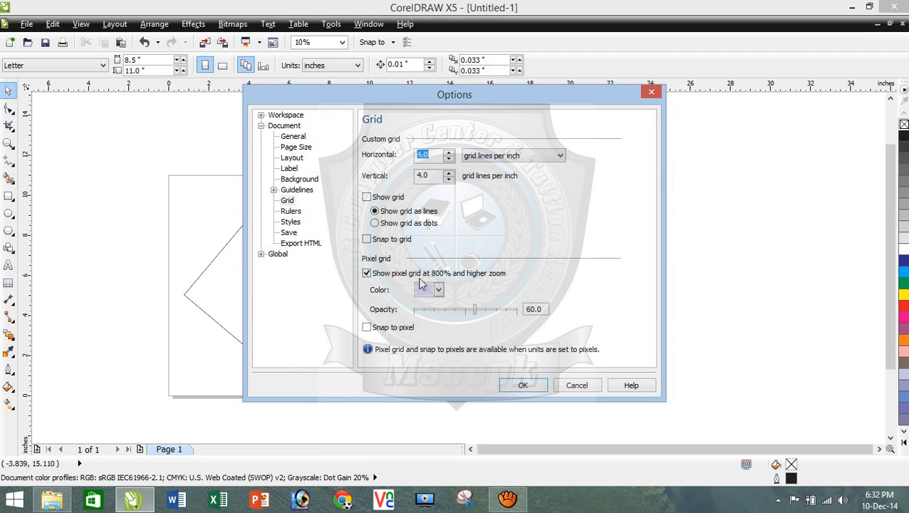
pyautogui.click(439, 290)
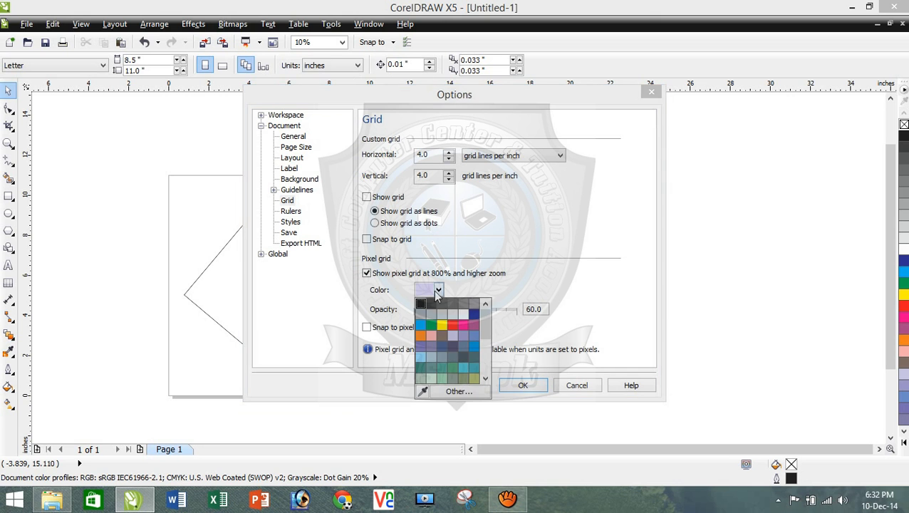
pyautogui.click(443, 326)
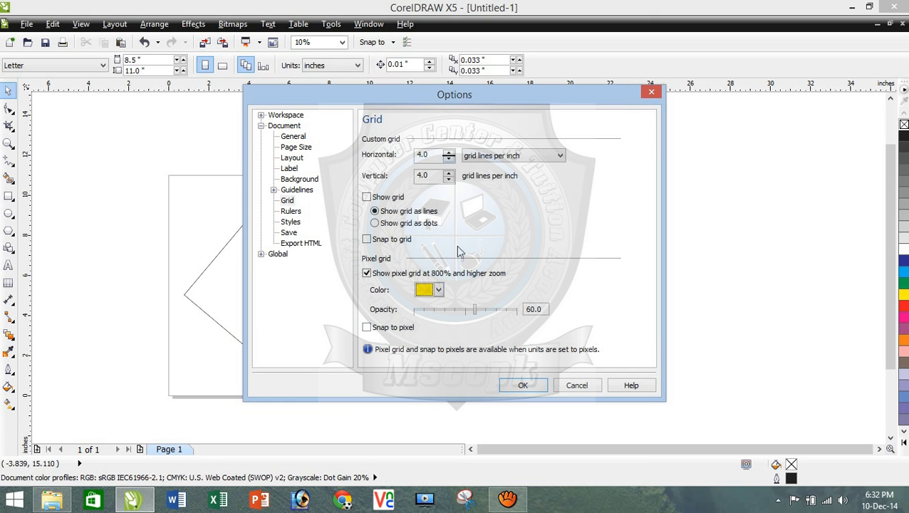
pyautogui.click(523, 386)
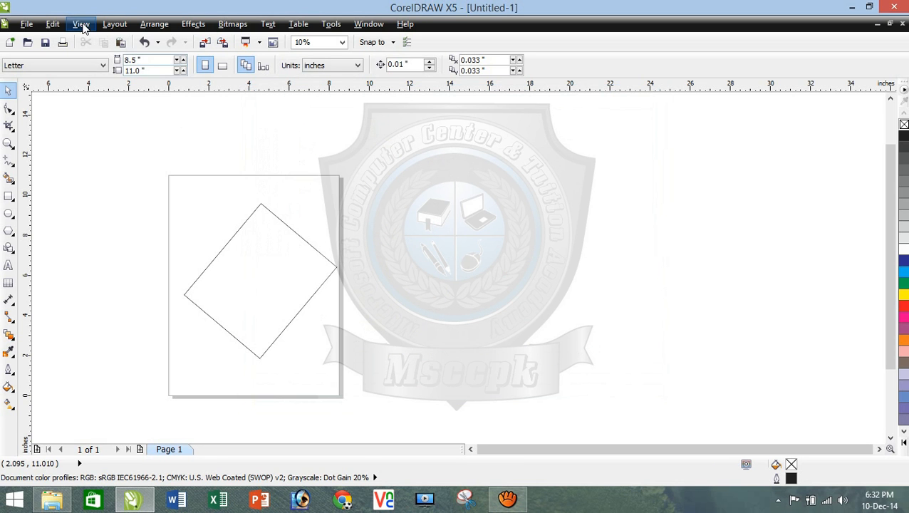
# Turn Snap to Grid on and back off, and display the grid on the drawing area.
pyautogui.click(80, 24)
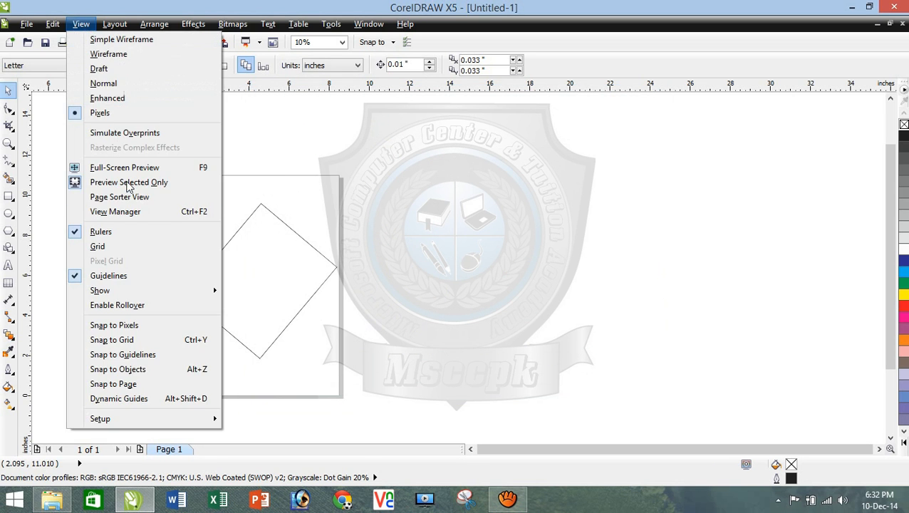
pyautogui.click(144, 341)
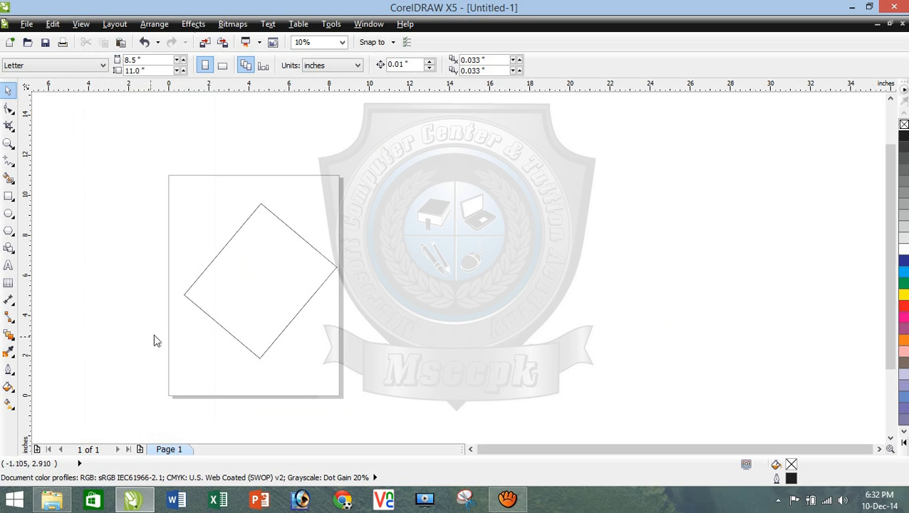
pyautogui.click(80, 24)
pyautogui.click(114, 339)
pyautogui.click(81, 24)
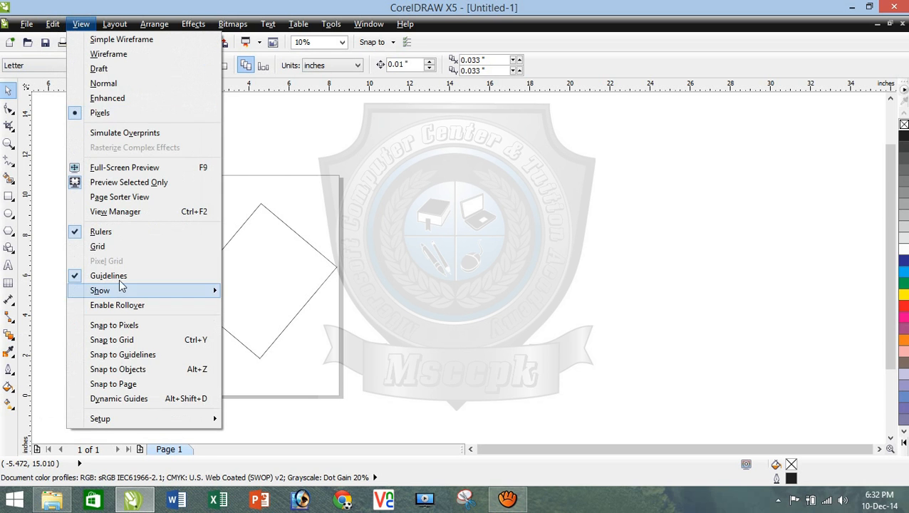
pyautogui.click(121, 250)
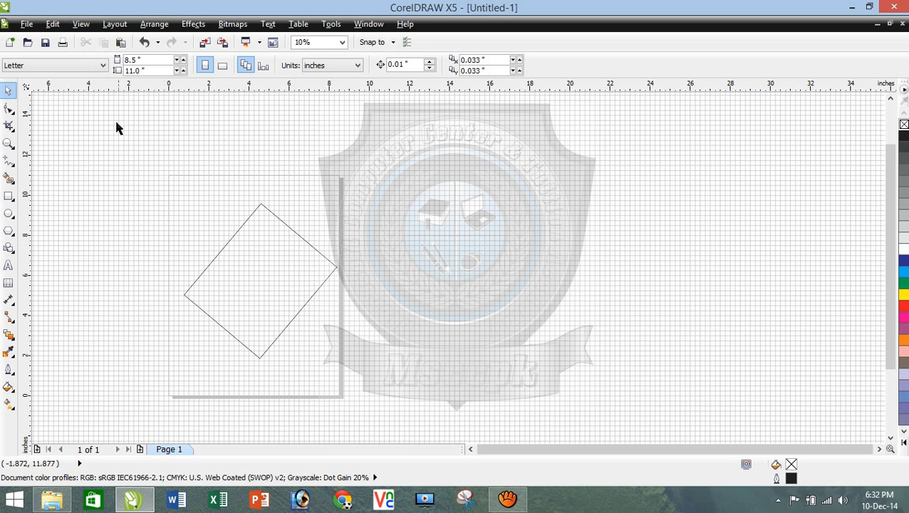
# Review the Show grid, pixel grid display and pixel grid color options in the Grid and Ruler Setup.
pyautogui.click(80, 23)
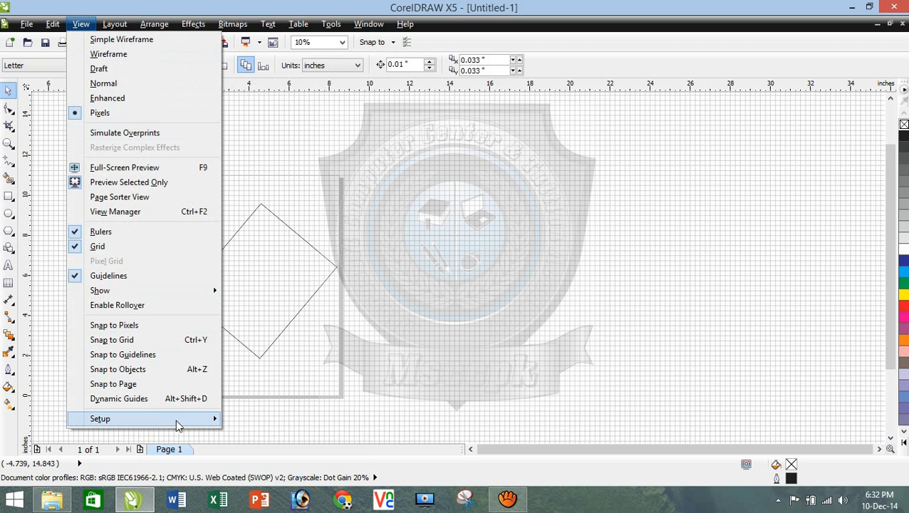
pyautogui.moveTo(197, 414)
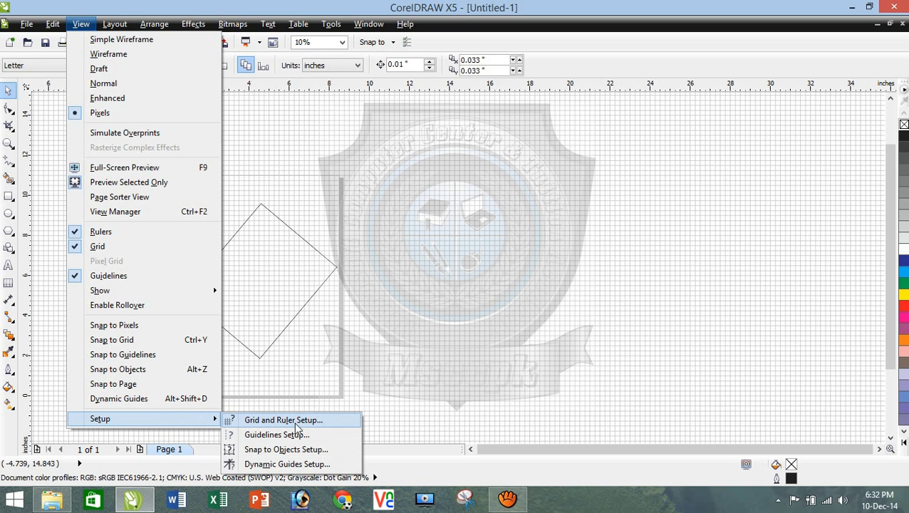
pyautogui.click(311, 422)
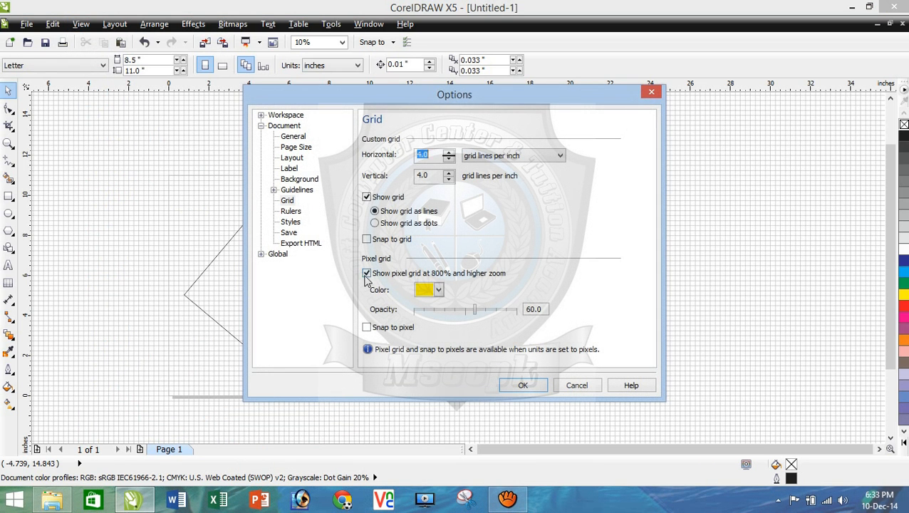
pyautogui.click(365, 278)
pyautogui.click(367, 198)
pyautogui.click(442, 290)
pyautogui.click(442, 291)
pyautogui.click(442, 291)
pyautogui.click(439, 290)
pyautogui.click(522, 385)
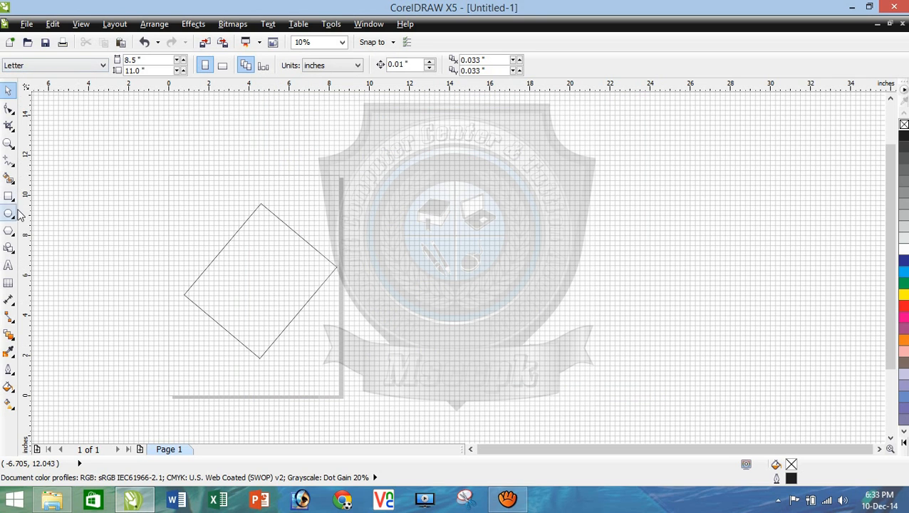
# Add a vertical guideline at about 2.93 inches across the rotated rectangle, and turn on Snap to Guidelines.
pyautogui.moveTo(74, 233); pyautogui.dragTo(226, 265)
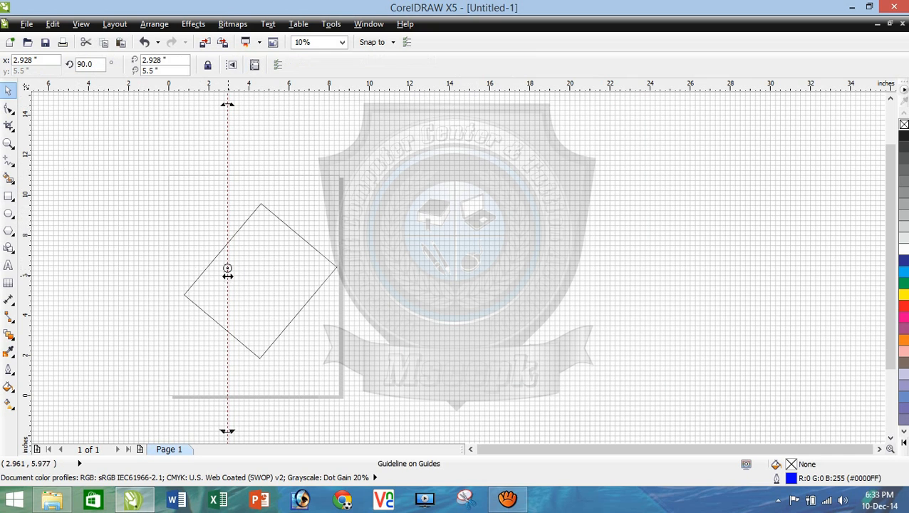
pyautogui.click(214, 269)
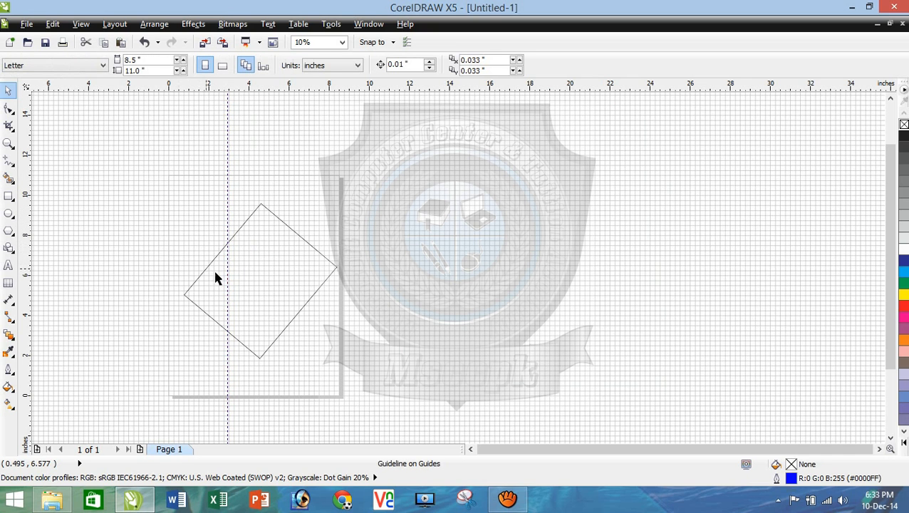
pyautogui.click(81, 24)
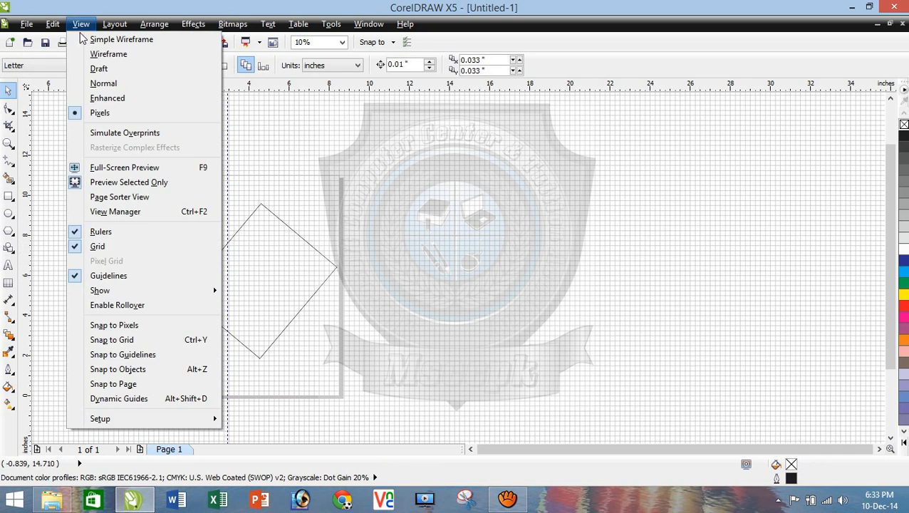
pyautogui.click(141, 354)
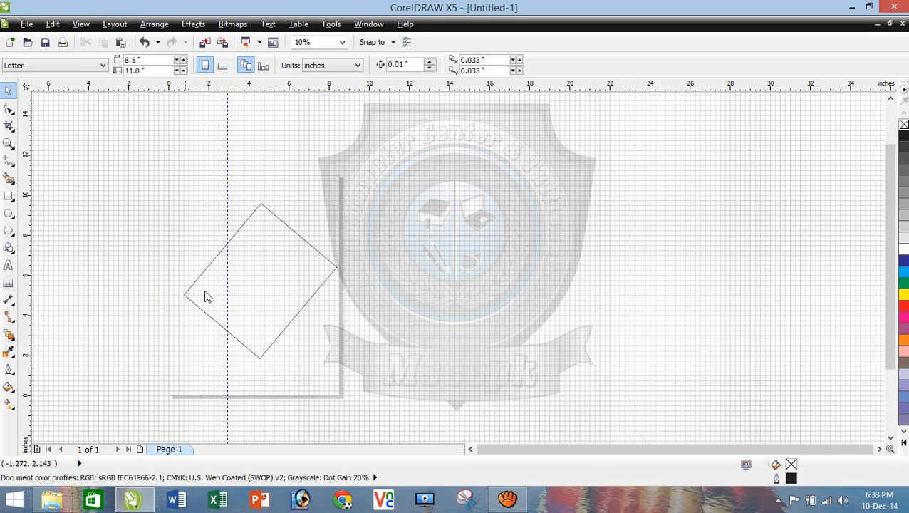
pyautogui.click(227, 261)
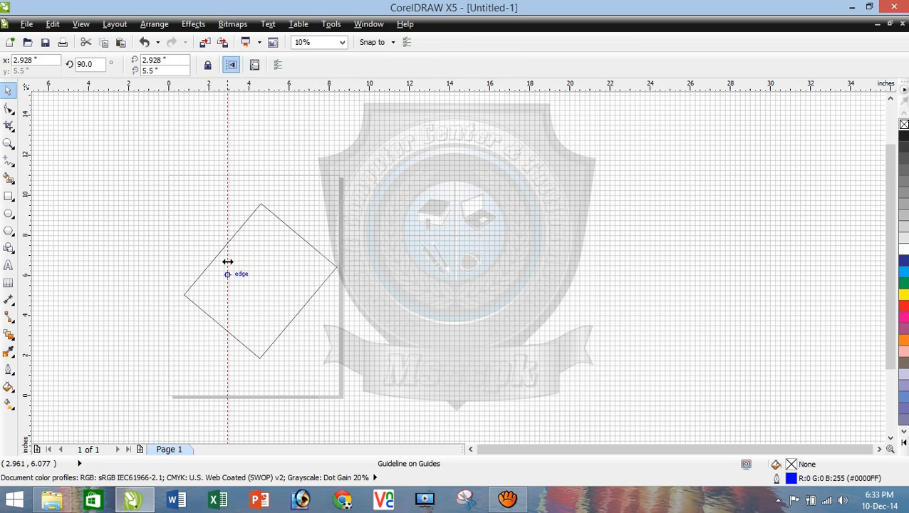
# Toggle the Node mode in the Snap to Objects Setup, with the Options dialog moved clear of the rectangle.
pyautogui.click(80, 23)
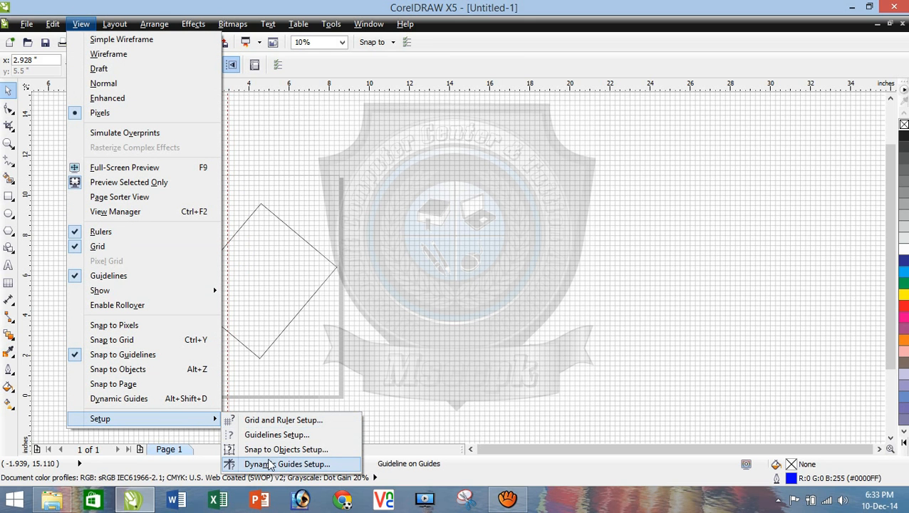
pyautogui.click(298, 453)
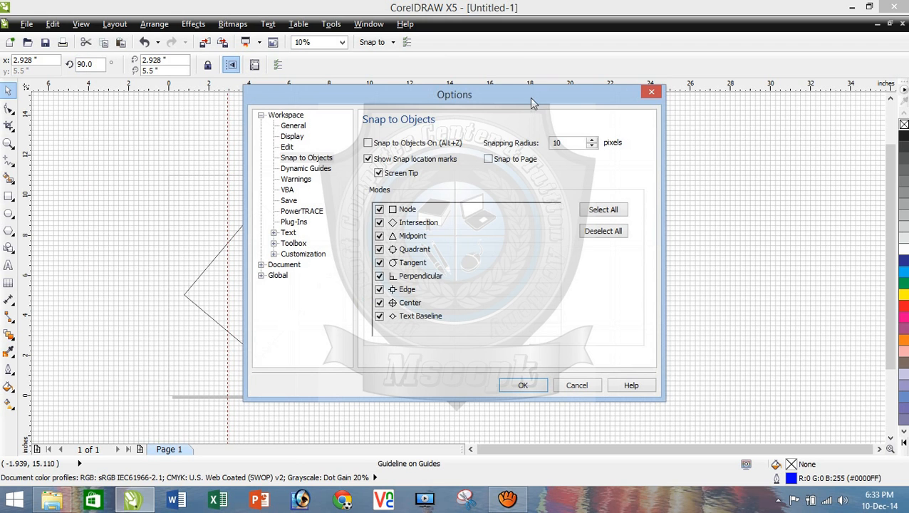
pyautogui.moveTo(542, 92); pyautogui.dragTo(680, 87)
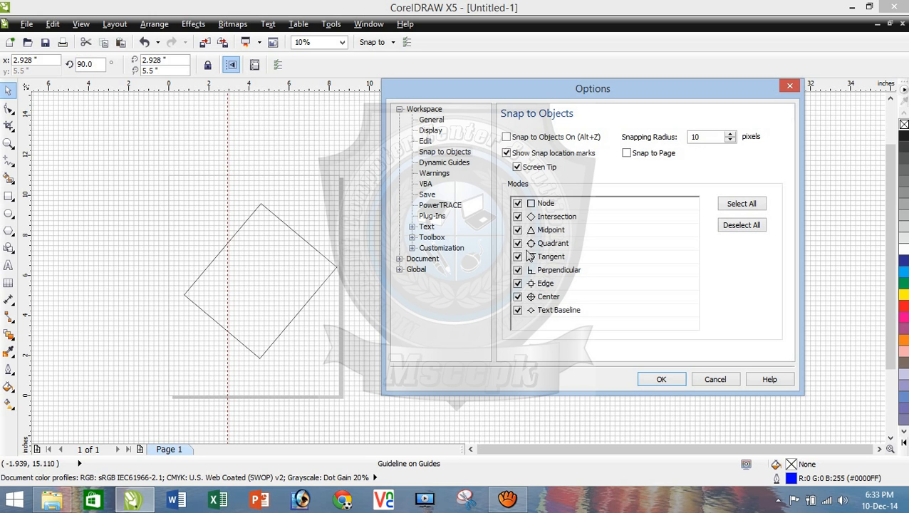
pyautogui.click(517, 204)
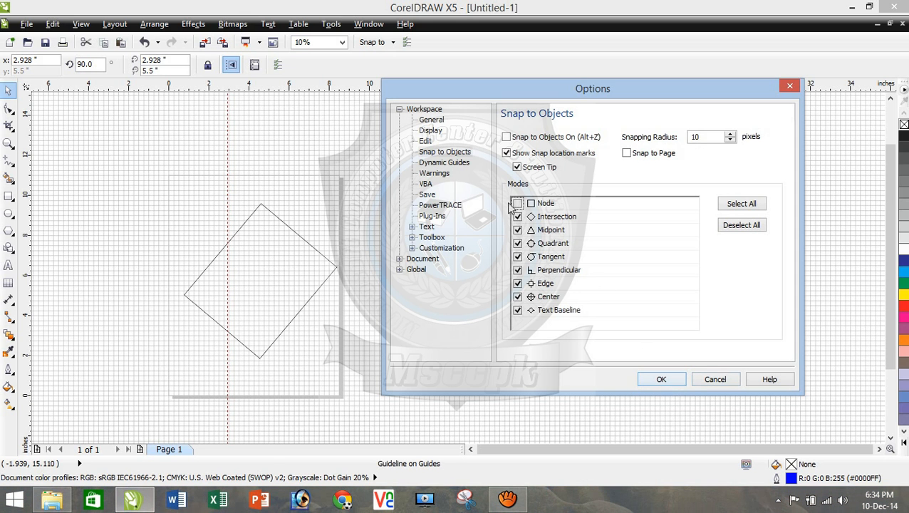
pyautogui.click(661, 380)
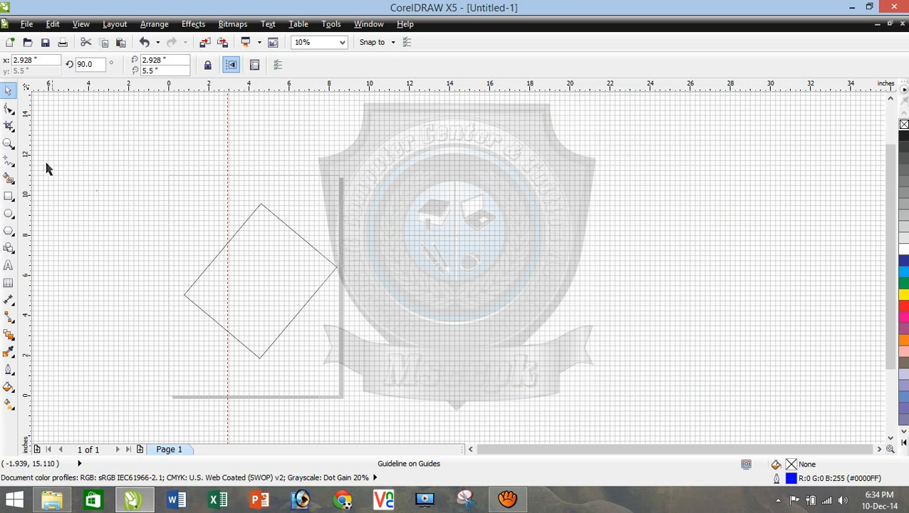
# Draw a freehand curve about 5.8 by 4.6 inches across the rotated rectangle and show its nodes with the Shape tool.
pyautogui.click(8, 163)
pyautogui.moveTo(187, 205)
pyautogui.mouseDown()
pyautogui.moveTo(289, 268)
pyautogui.moveTo(304, 296)
pyautogui.mouseUp()
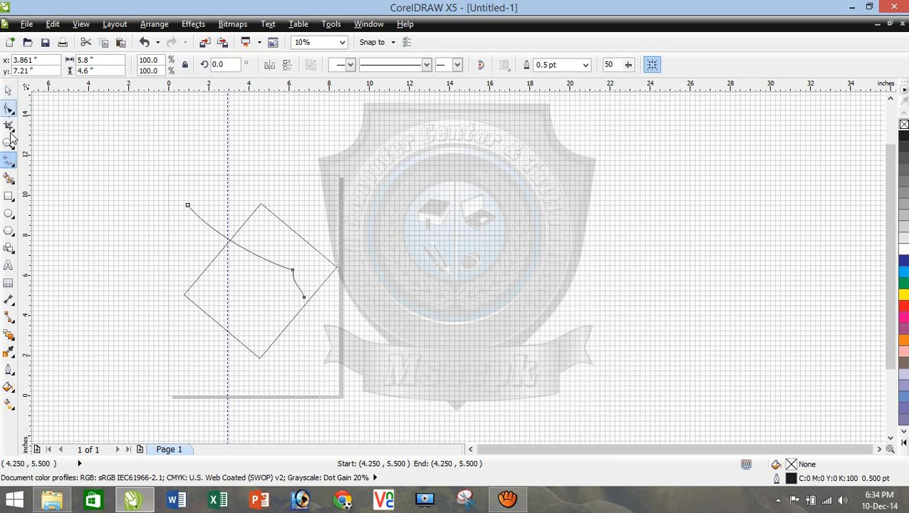
pyautogui.click(8, 108)
pyautogui.click(306, 295)
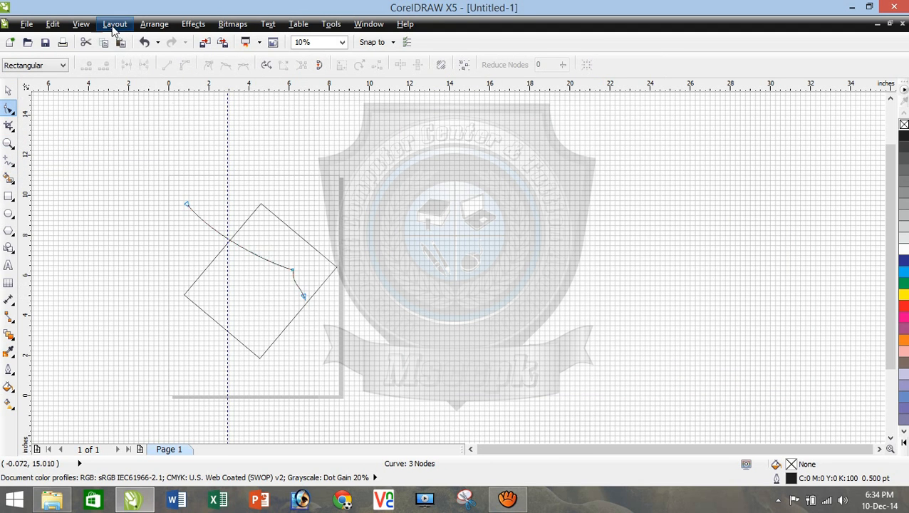
# Review the snapping modes in the Snap to Objects Setup.
pyautogui.click(80, 24)
pyautogui.moveTo(175, 420)
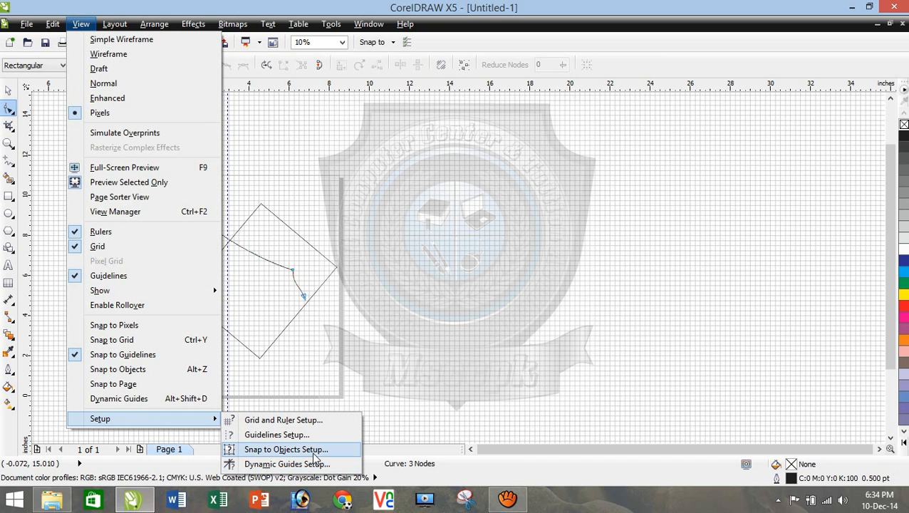
pyautogui.click(322, 450)
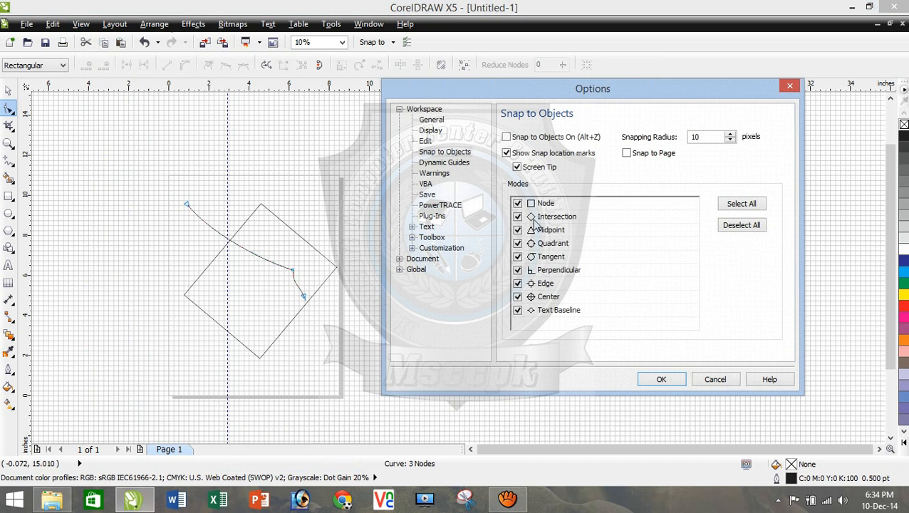
pyautogui.click(656, 379)
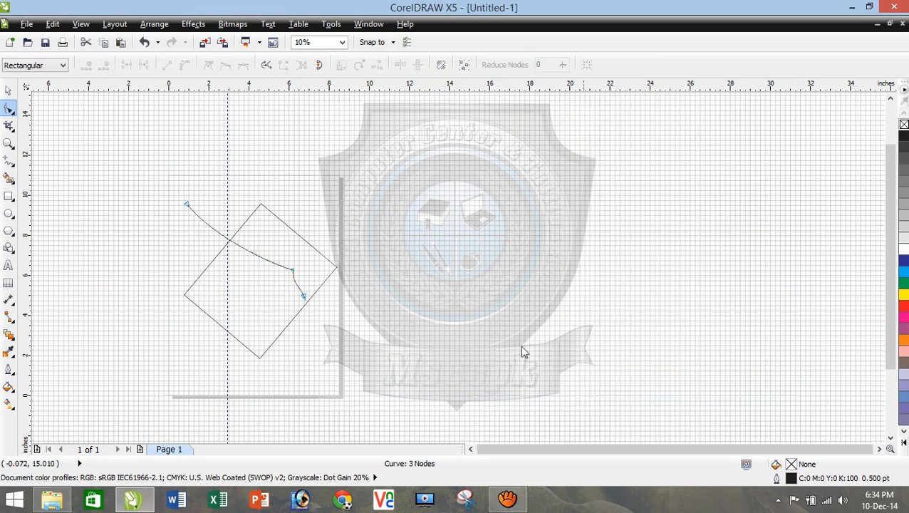
# Move the freehand curve's uppermost end node down to just outside the rectangle's leftmost corner.
pyautogui.click(292, 272)
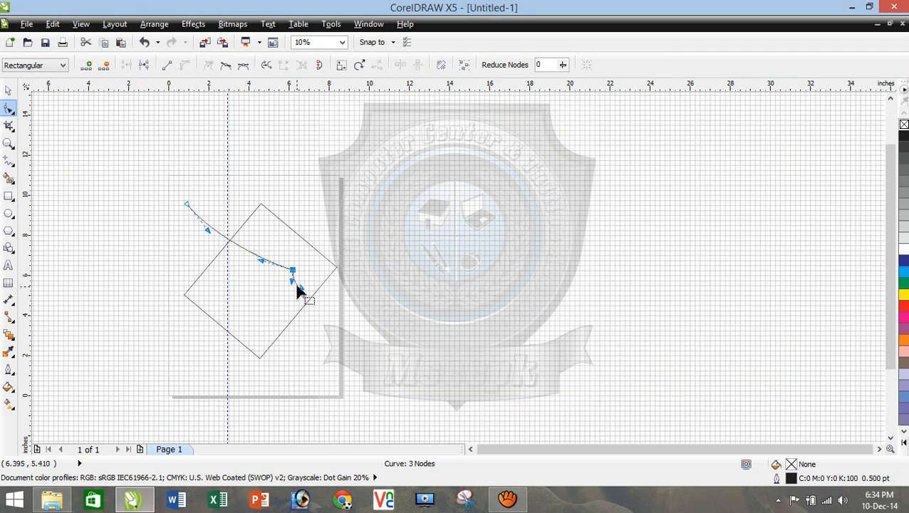
pyautogui.moveTo(185, 206); pyautogui.dragTo(175, 310)
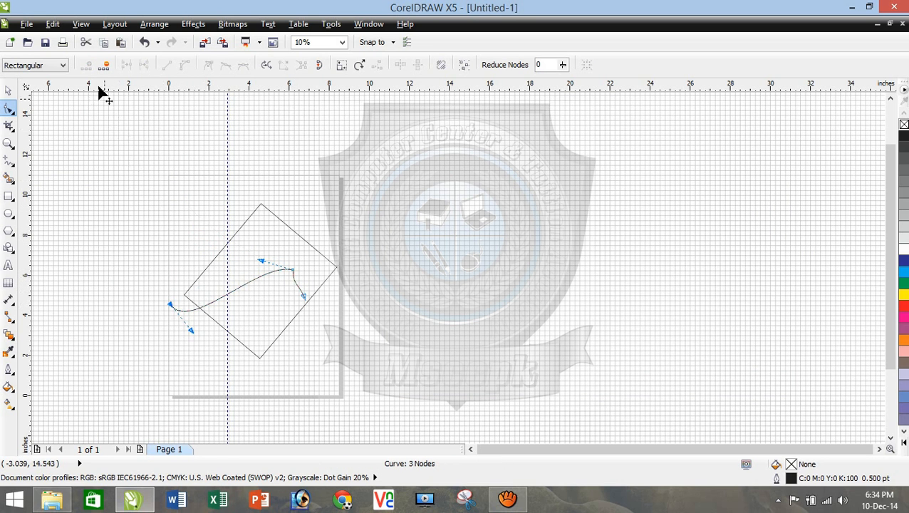
# Clear the Node mode in the Snap to Objects Setup and apply the options.
pyautogui.click(80, 24)
pyautogui.moveTo(53, 26)
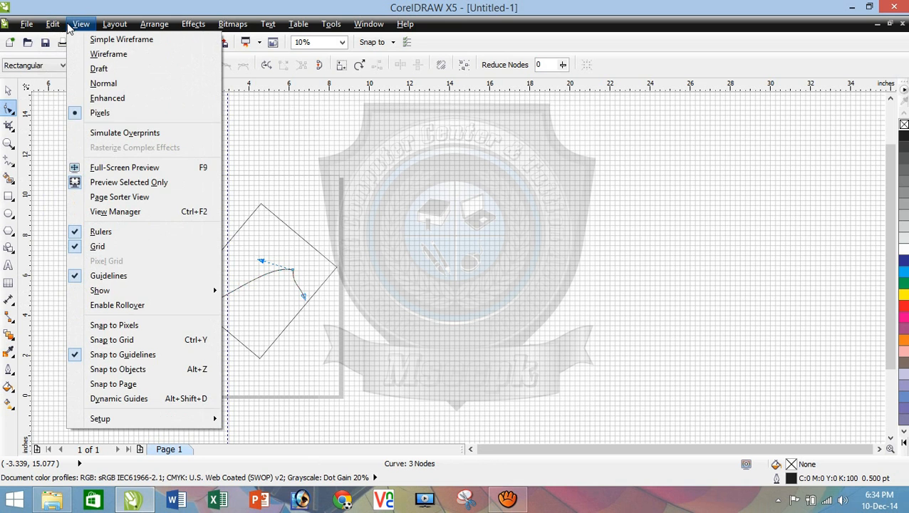
pyautogui.moveTo(172, 420)
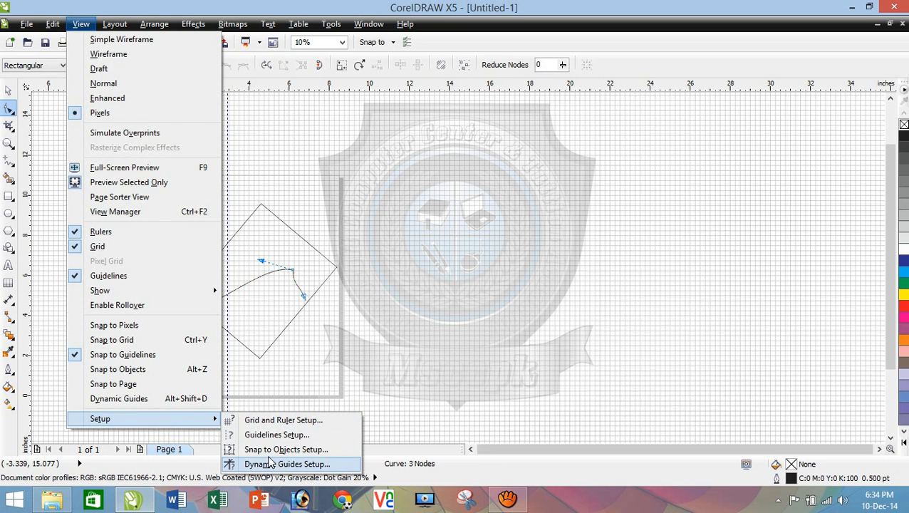
pyautogui.click(285, 450)
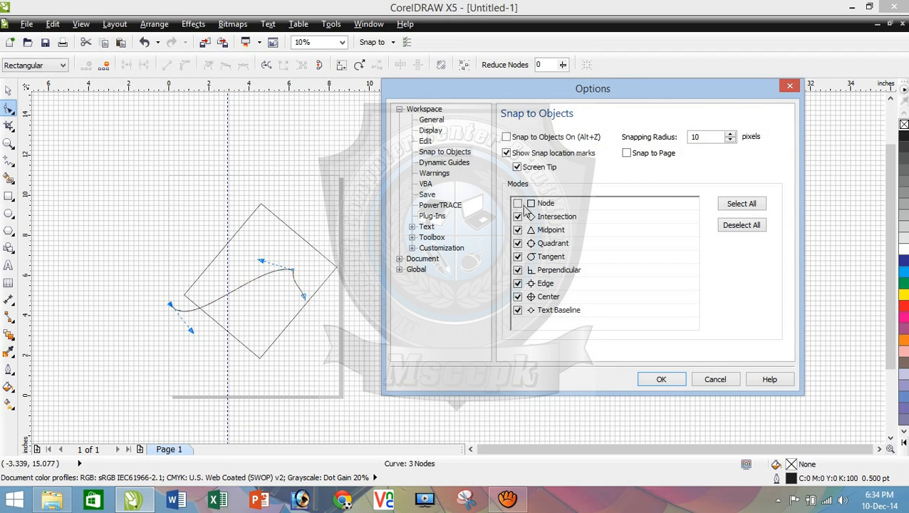
pyautogui.click(645, 378)
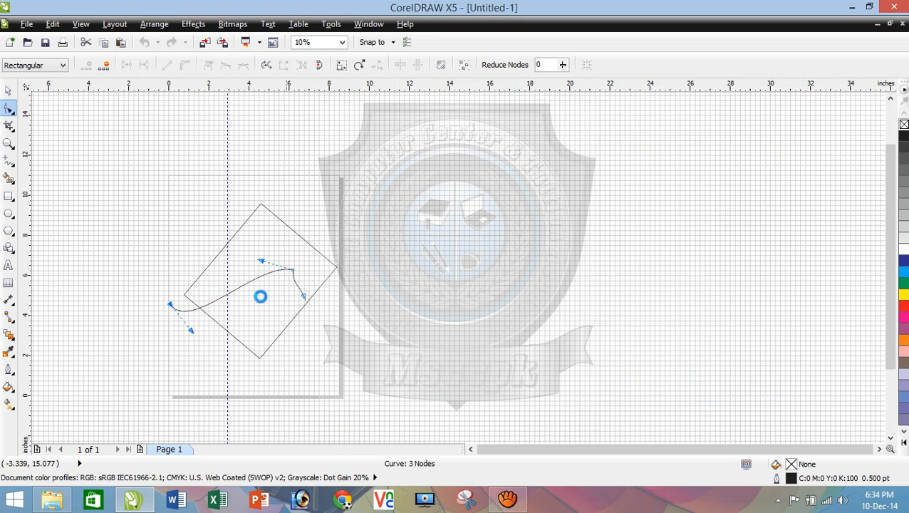
# Inspect the freehand curve and its middle node inside the rotated rectangle with the Pick and Shape tools.
pyautogui.click(9, 92)
pyautogui.click(295, 249)
pyautogui.click(227, 258)
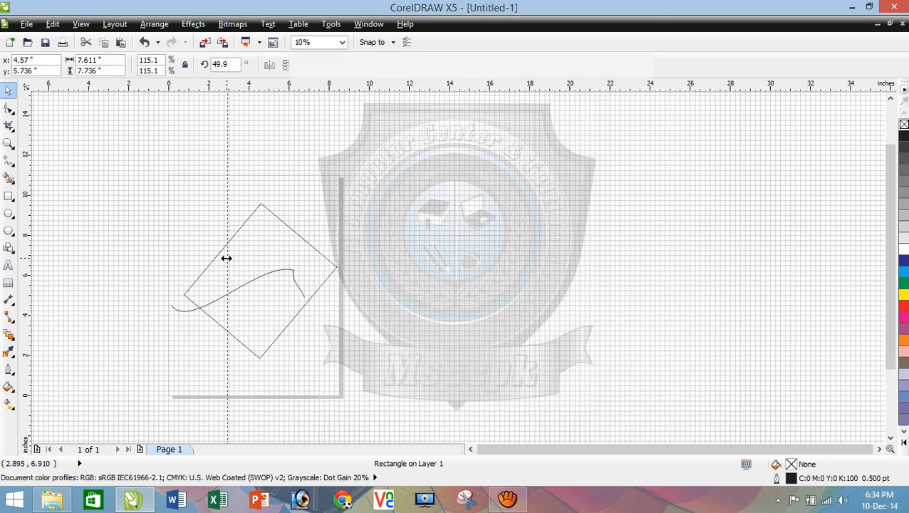
pyautogui.click(278, 266)
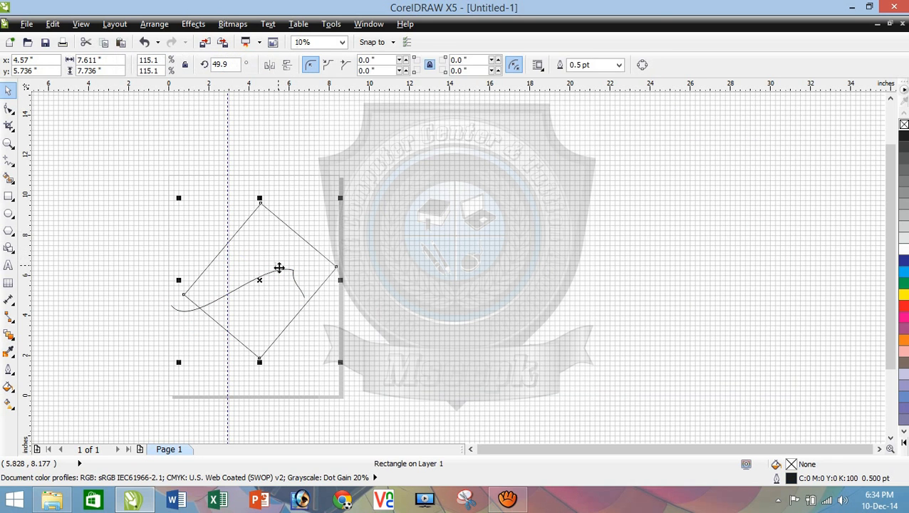
pyautogui.click(281, 272)
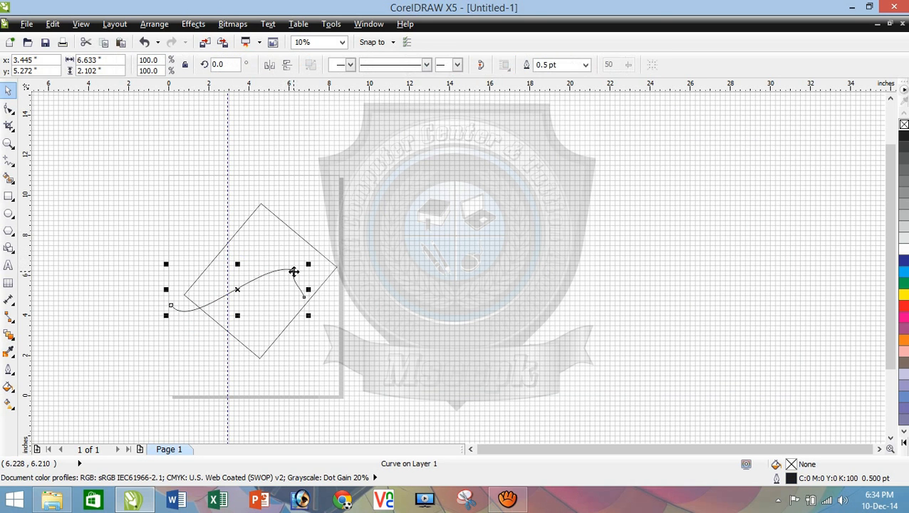
pyautogui.scroll(3, 293, 271)
pyautogui.click(300, 262)
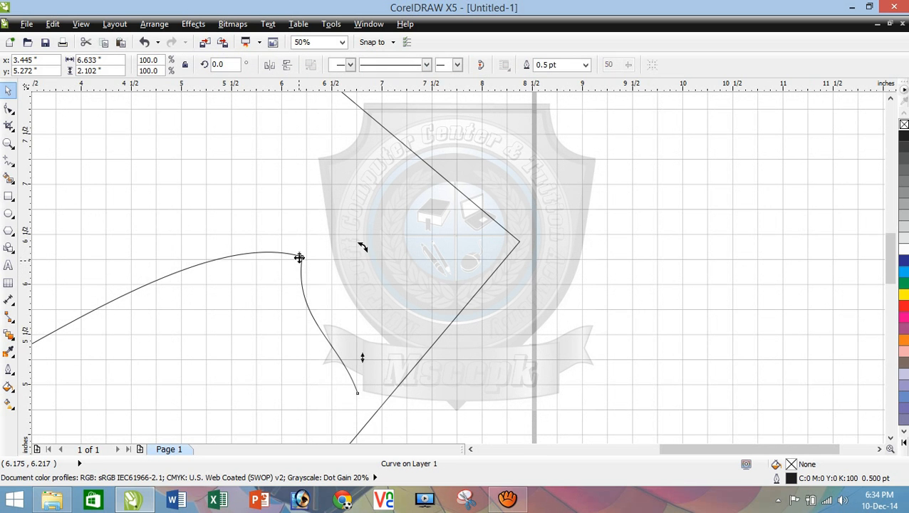
pyautogui.scroll(-3, 306, 258)
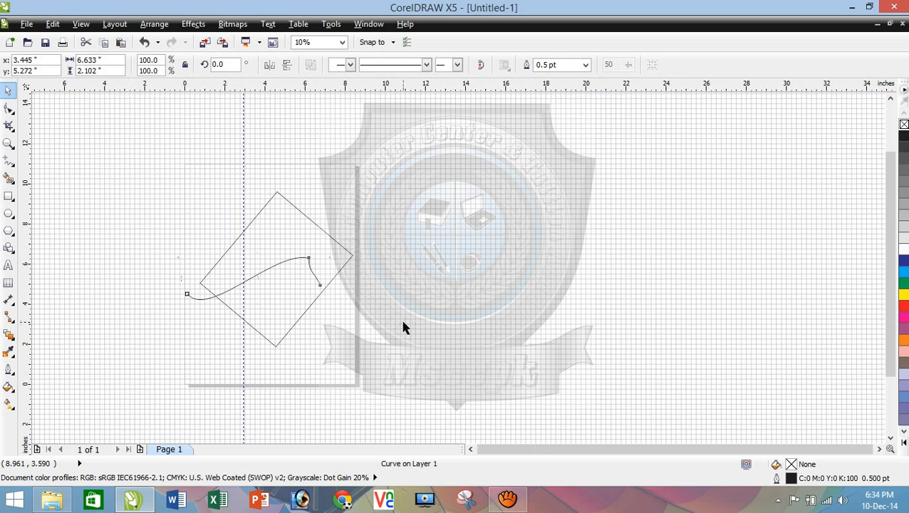
pyautogui.press('F10')
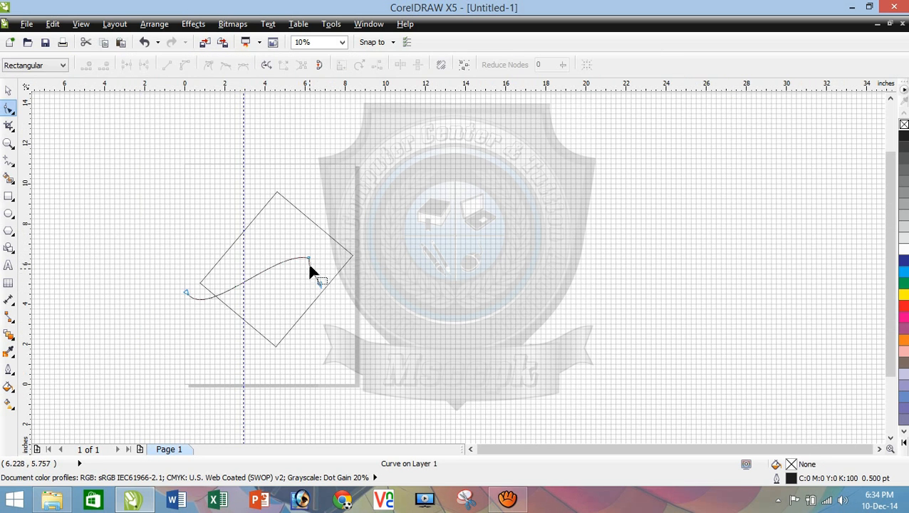
pyautogui.moveTo(308, 265); pyautogui.dragTo(308, 265)
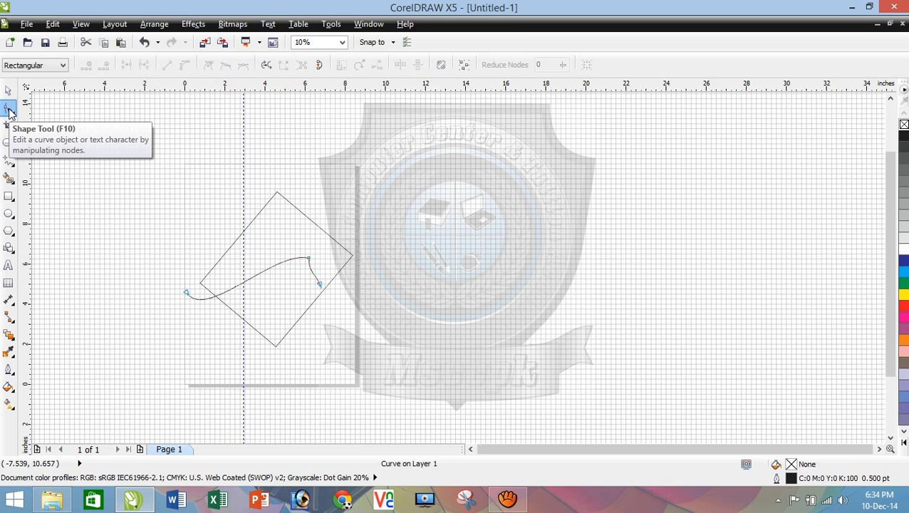
pyautogui.click(8, 91)
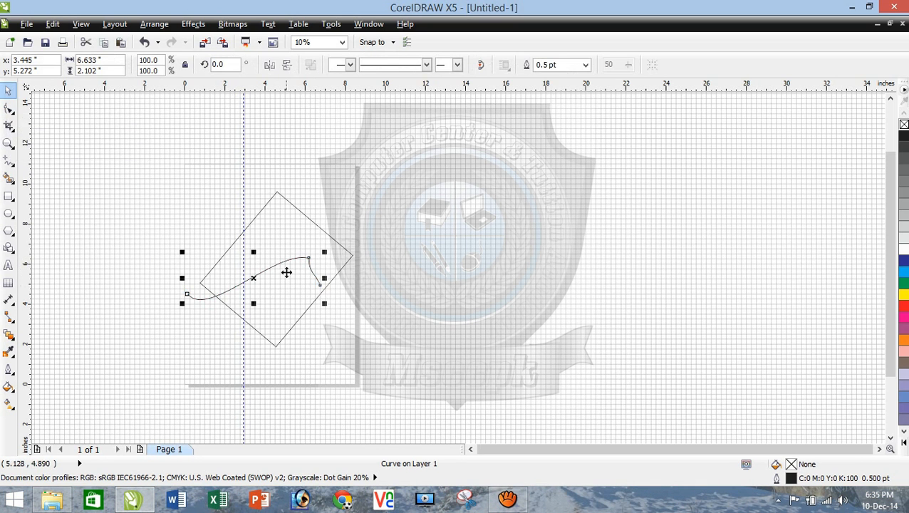
pyautogui.click(81, 23)
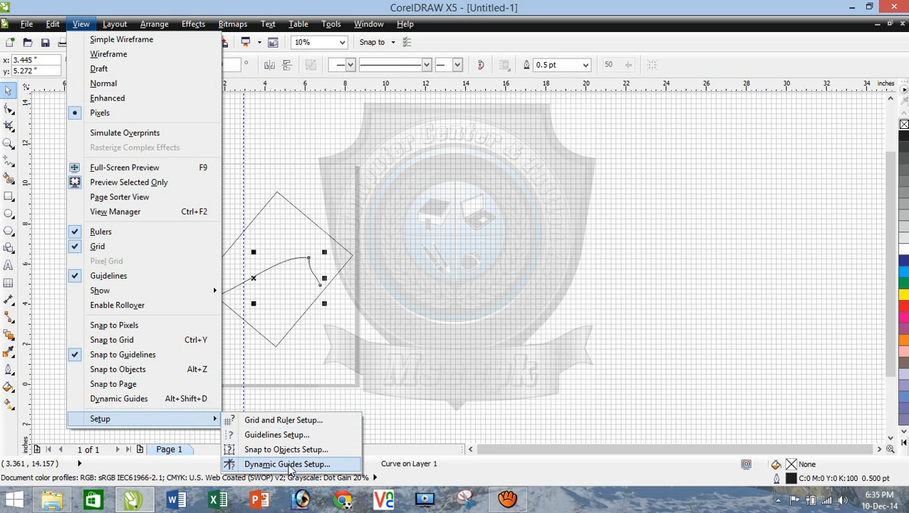
pyautogui.click(295, 467)
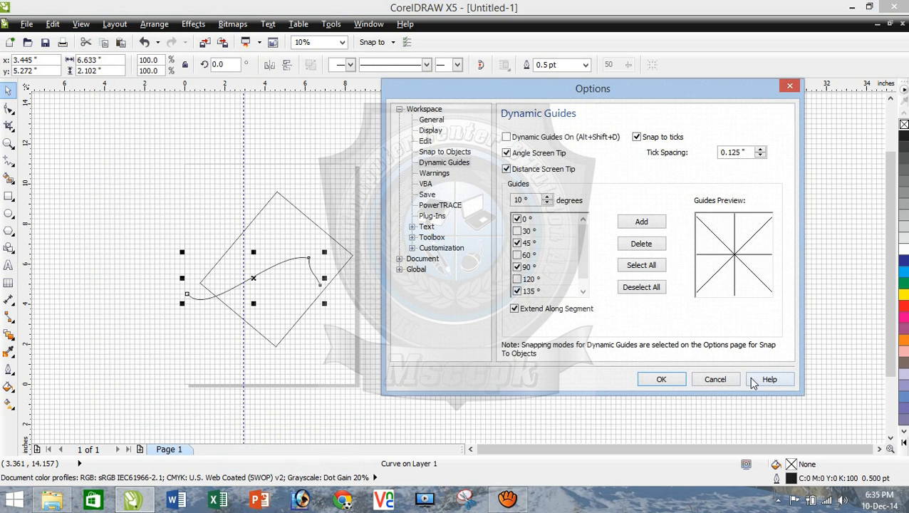
pyautogui.click(715, 378)
# Enable the Node mode in the Snap to Objects Setup and apply the options.
pyautogui.click(52, 23)
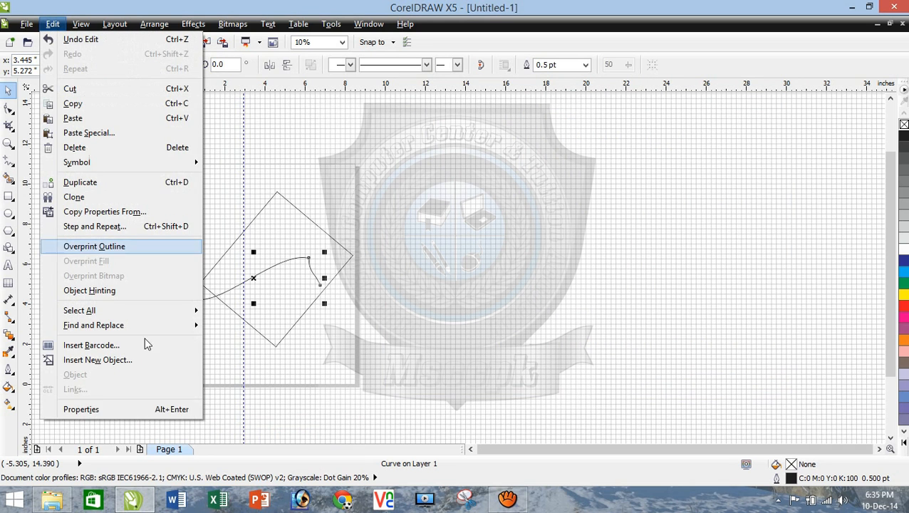
pyautogui.moveTo(81, 24)
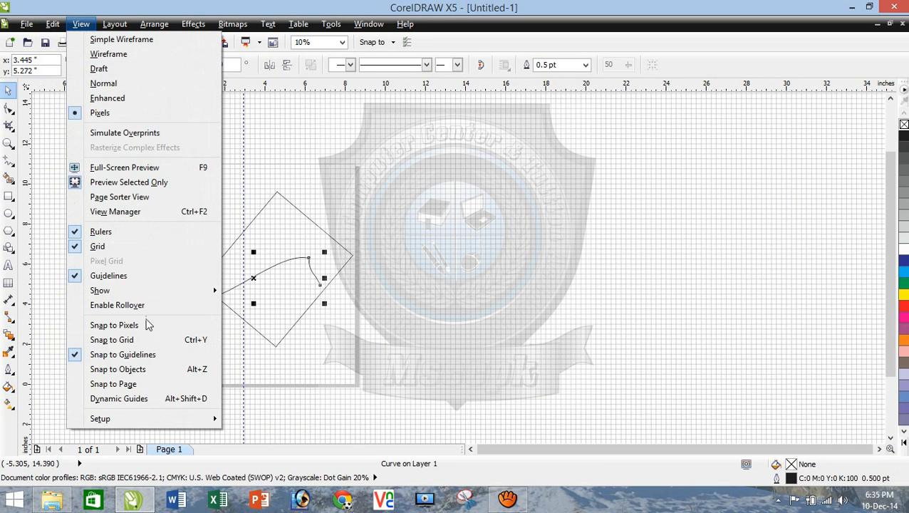
pyautogui.moveTo(162, 420)
pyautogui.click(301, 451)
pyautogui.click(518, 204)
pyautogui.click(662, 380)
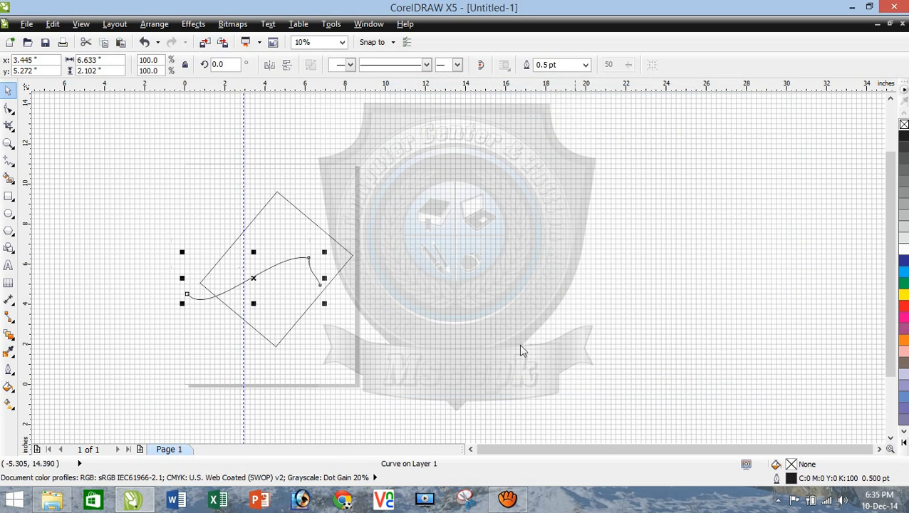
# Examine how the Pick tool responds around the freehand curve's middle node and end node.
pyautogui.click(399, 321)
pyautogui.click(311, 265)
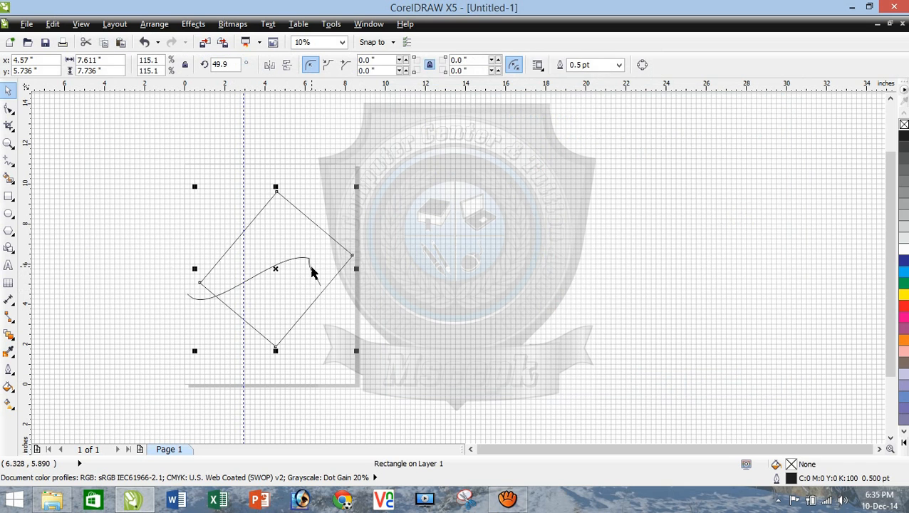
pyautogui.click(274, 264)
pyautogui.click(254, 280)
pyautogui.click(253, 277)
pyautogui.scroll(4, 314, 261)
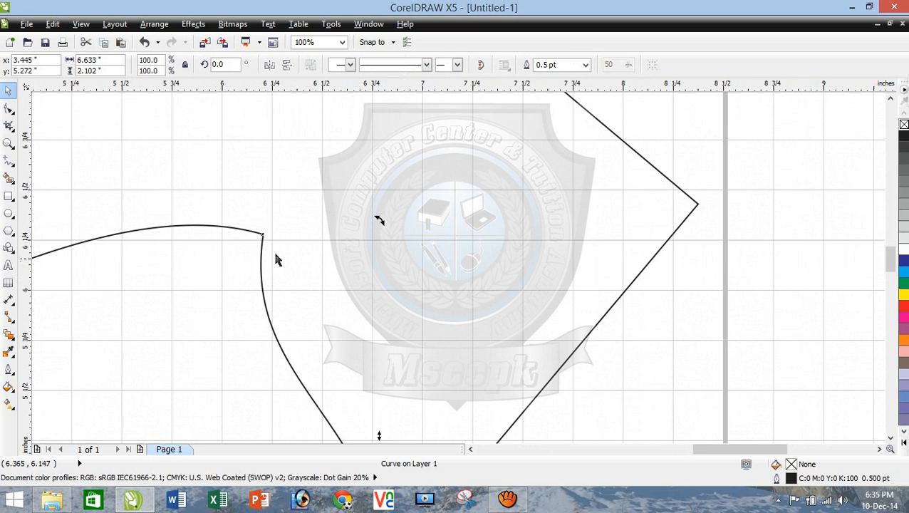
pyautogui.click(262, 234)
pyautogui.scroll(-2, 265, 245)
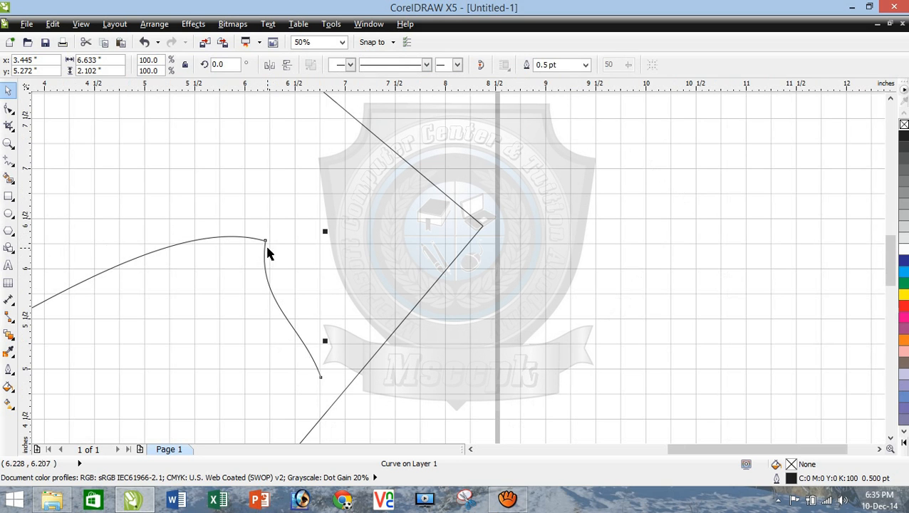
pyautogui.click(562, 335)
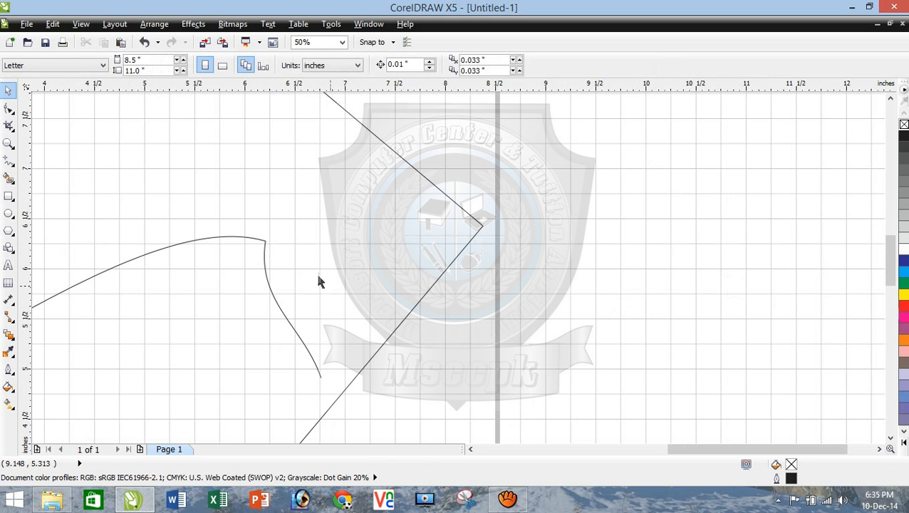
pyautogui.click(264, 245)
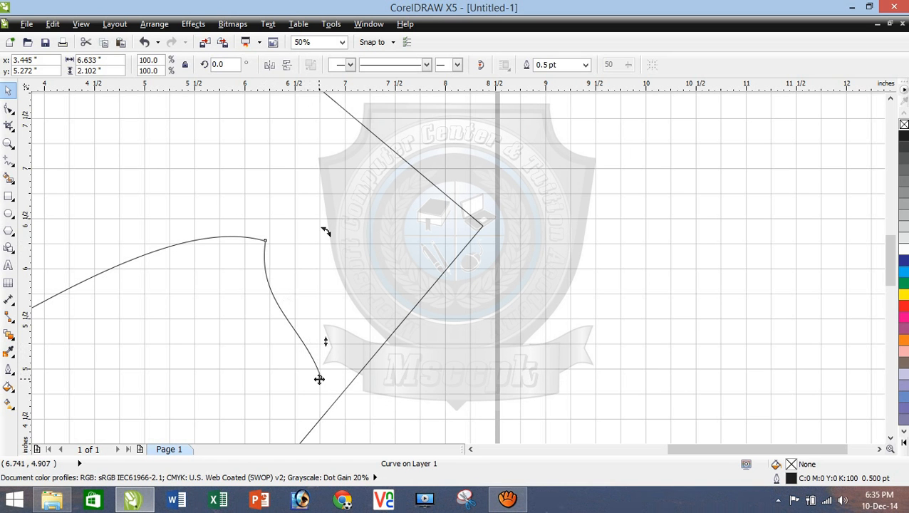
# Shift the rotated rectangle about 0.4 inches right and 0.3 inches down, and move the freehand curve up to just above it.
pyautogui.moveTo(320, 380); pyautogui.dragTo(358, 407)
pyautogui.click(320, 377)
pyautogui.click(321, 376)
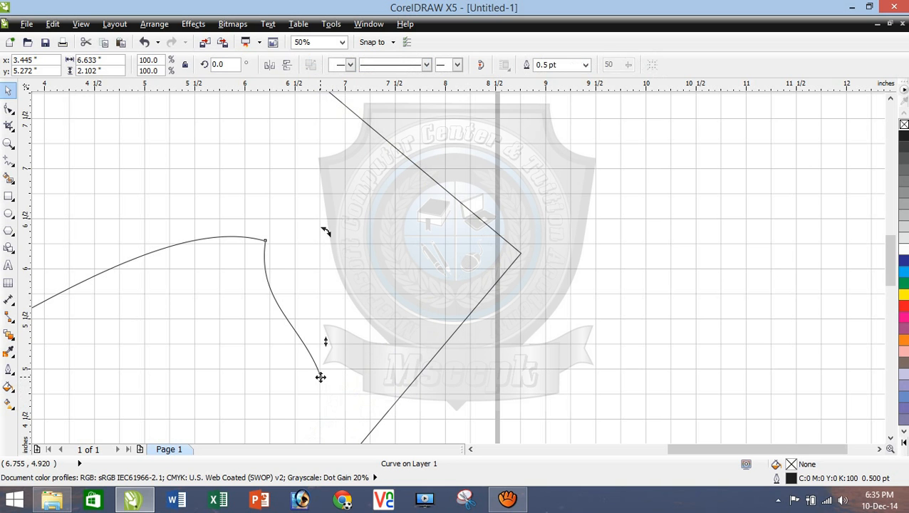
pyautogui.scroll(-3, 335, 378)
pyautogui.moveTo(264, 370); pyautogui.dragTo(276, 266)
pyautogui.press('Escape')
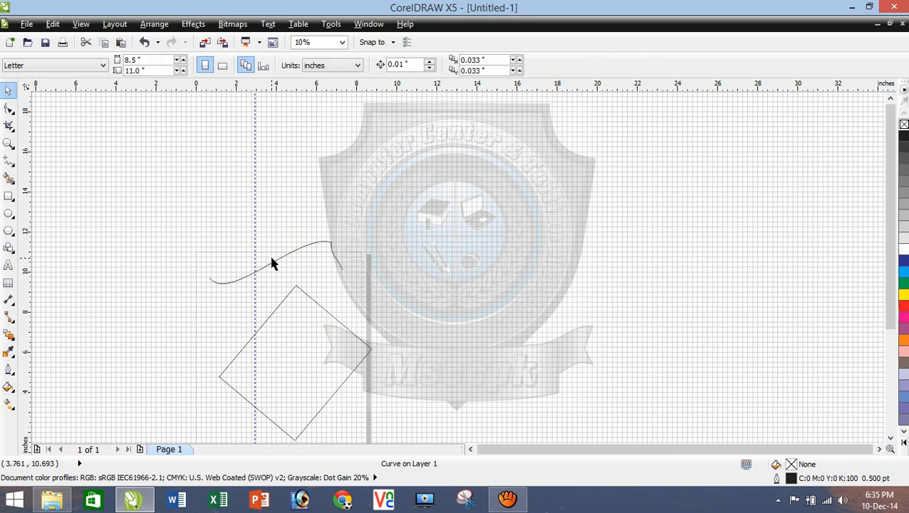
# Move the rotated rectangle down about 2 inches and reduce its height to about 7.3 inches by raising its lower side.
pyautogui.doubleClick(290, 300)
pyautogui.click(295, 286)
pyautogui.scroll(4, 311, 335)
pyautogui.scroll(-4, 311, 335)
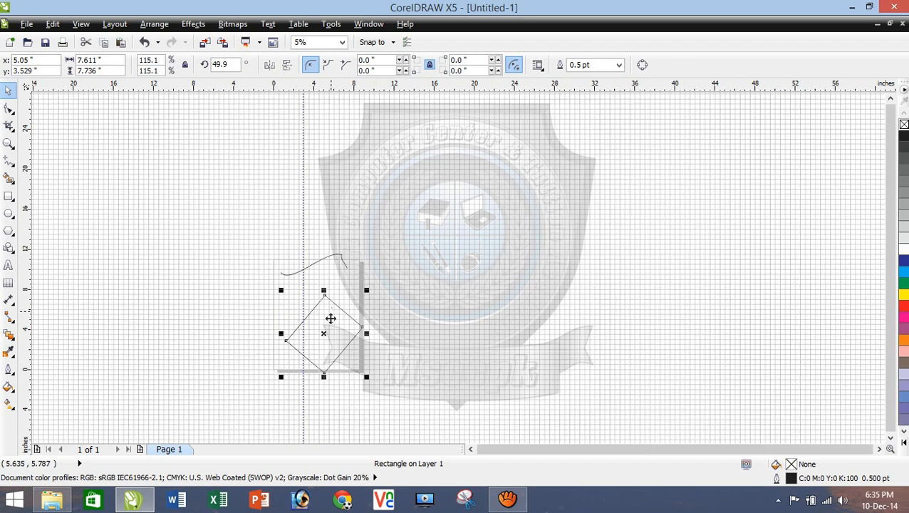
pyautogui.scroll(3, 320, 370)
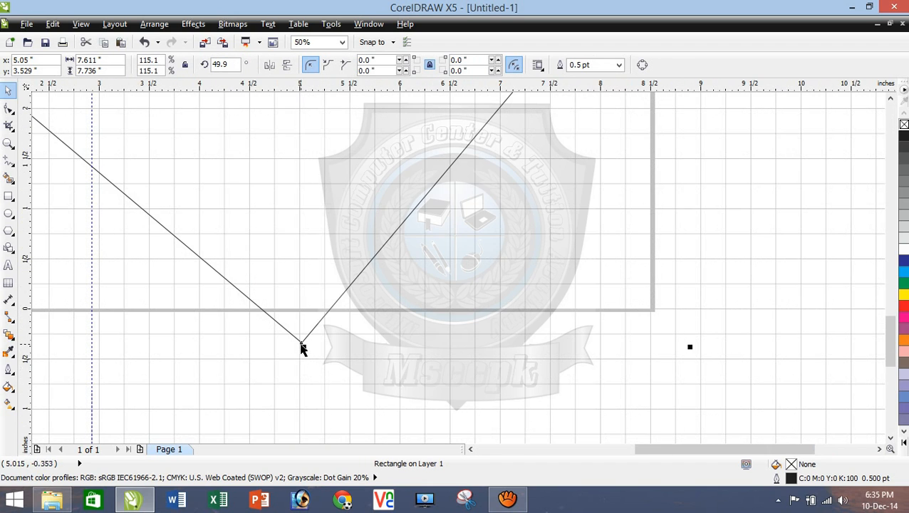
pyautogui.moveTo(300, 347); pyautogui.dragTo(307, 271)
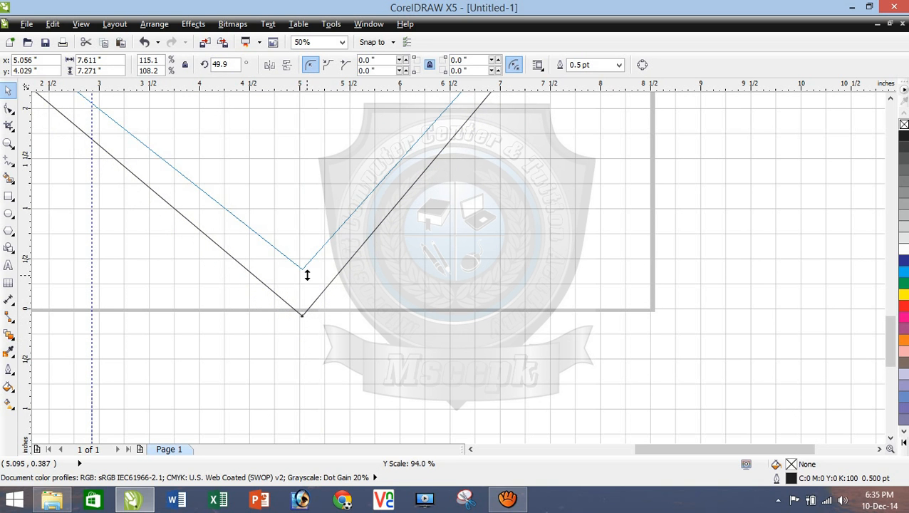
pyautogui.scroll(-4, 308, 277)
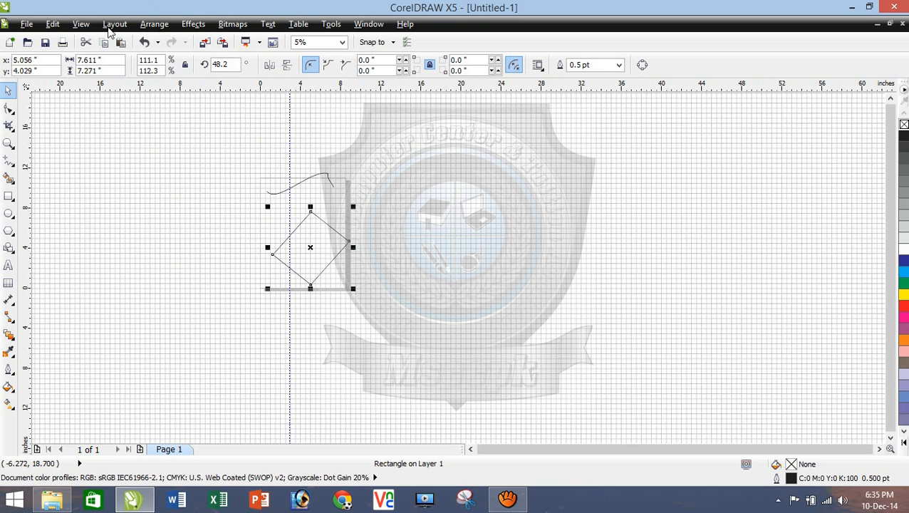
# Deselect all snapping modes in the Snap to Objects Setup and apply the options.
pyautogui.click(80, 23)
pyautogui.moveTo(186, 420)
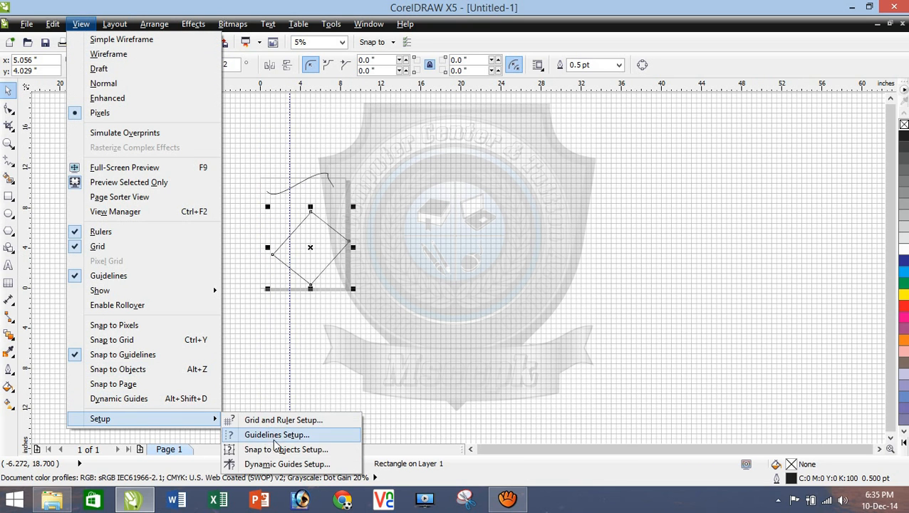
pyautogui.click(294, 450)
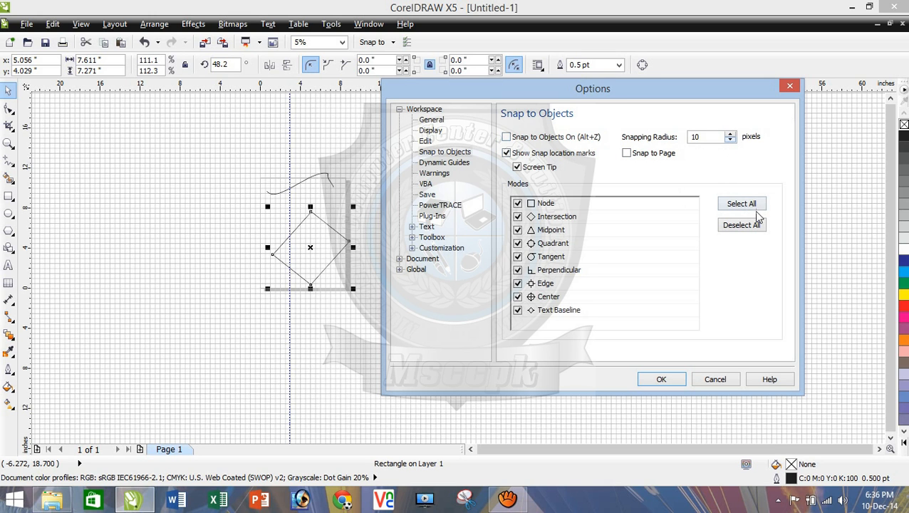
pyautogui.click(741, 227)
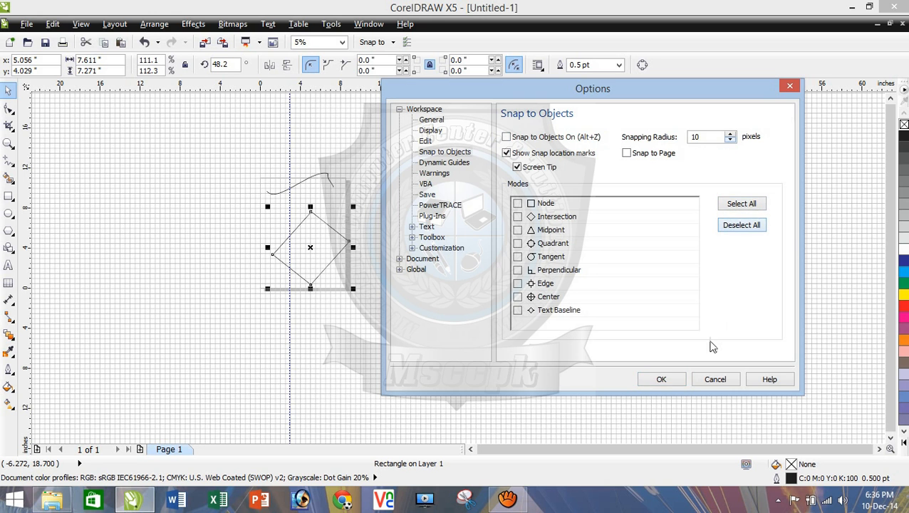
pyautogui.click(661, 379)
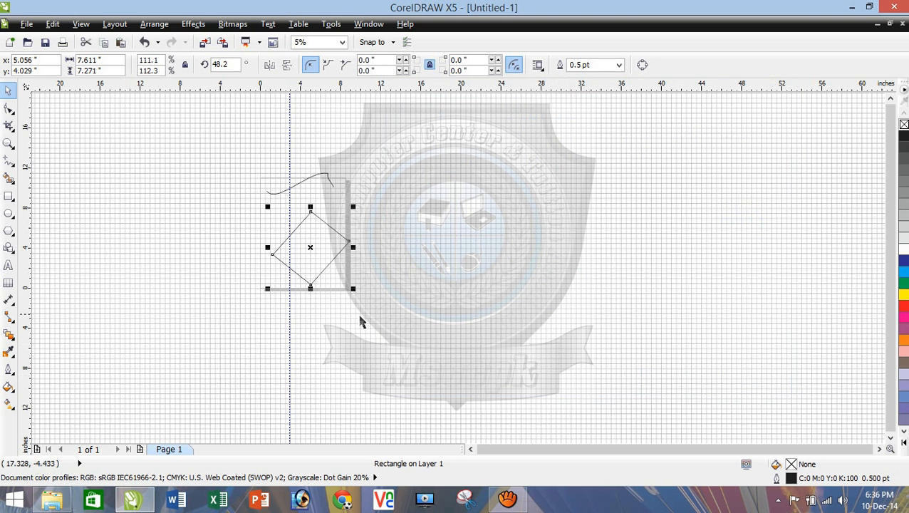
# Draw a rectangle about 7.0 by 5.5 inches that overlaps the rotated rectangle's leftmost corner.
pyautogui.click(296, 288)
pyautogui.click(300, 257)
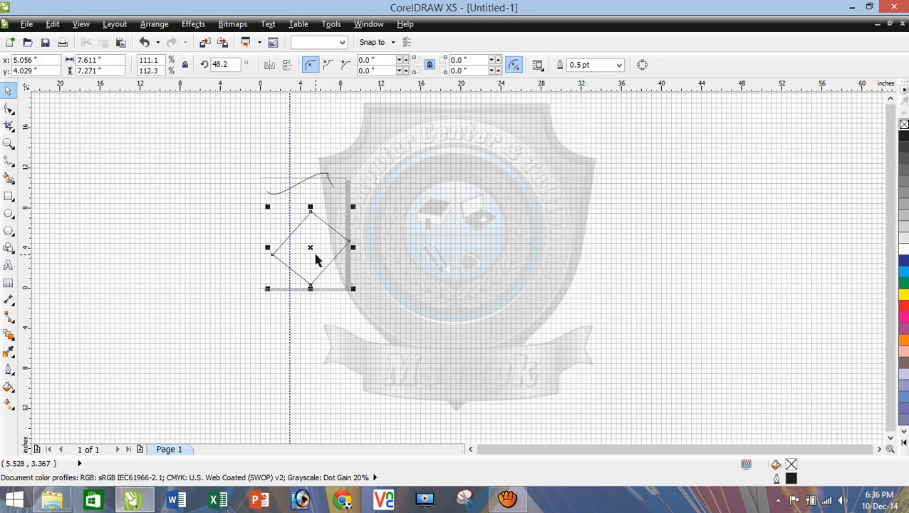
pyautogui.scroll(3, 300, 257)
pyautogui.scroll(-2, 307, 254)
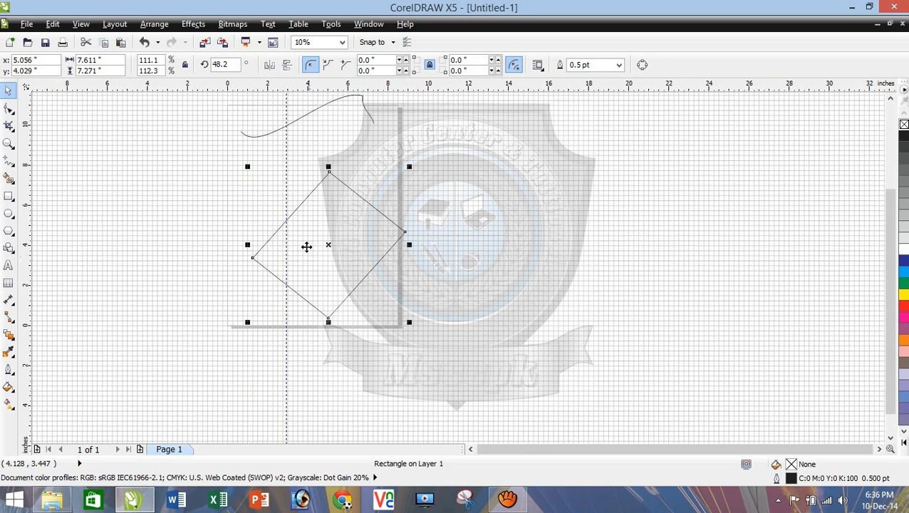
pyautogui.click(10, 194)
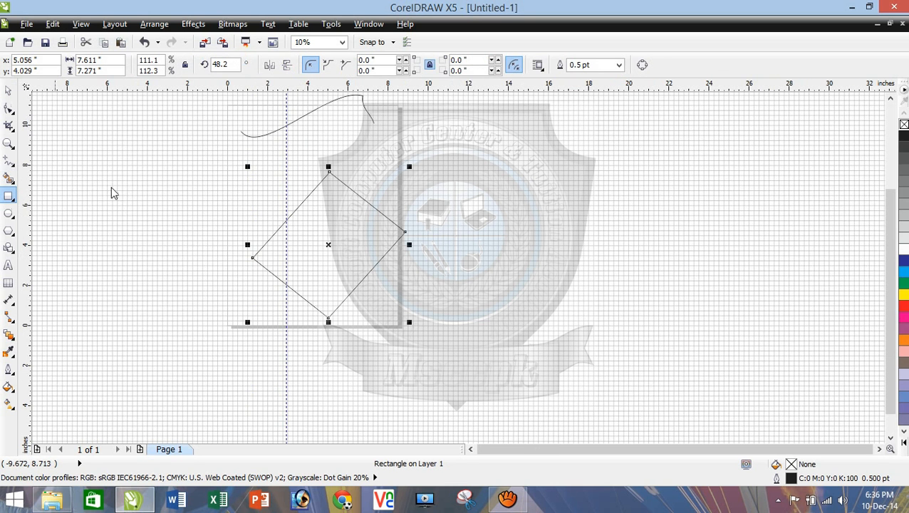
pyautogui.moveTo(135, 165); pyautogui.dragTo(276, 274)
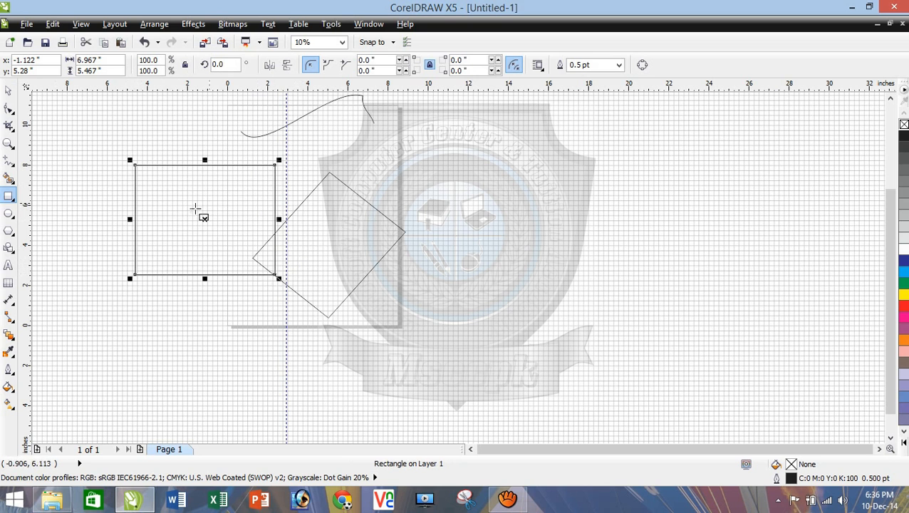
# Rotate the new rectangle counterclockwise by about 31 degrees around its center.
pyautogui.click(7, 93)
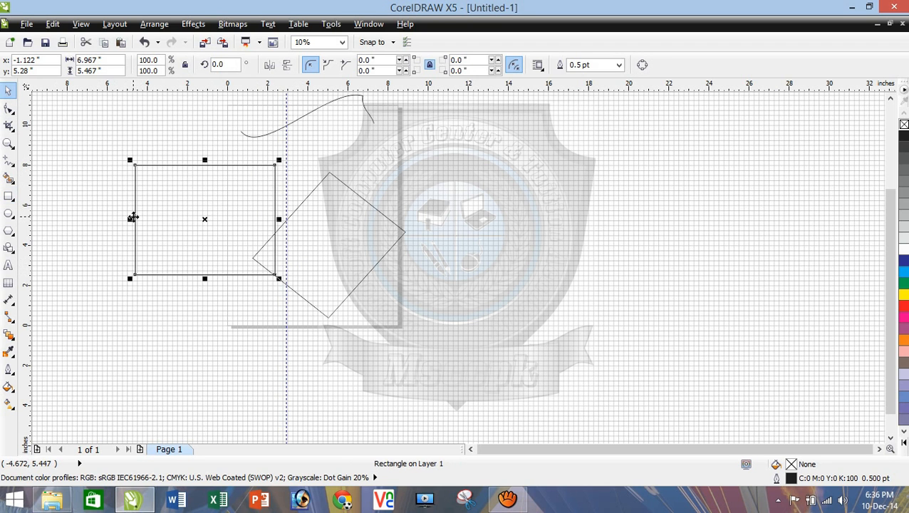
pyautogui.click(137, 221)
pyautogui.click(143, 216)
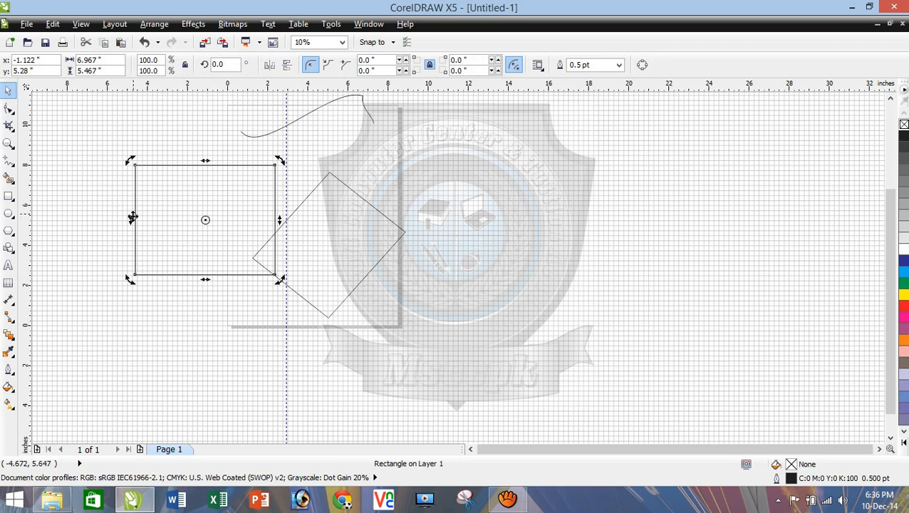
pyautogui.moveTo(132, 162); pyautogui.dragTo(114, 206)
pyautogui.click(188, 234)
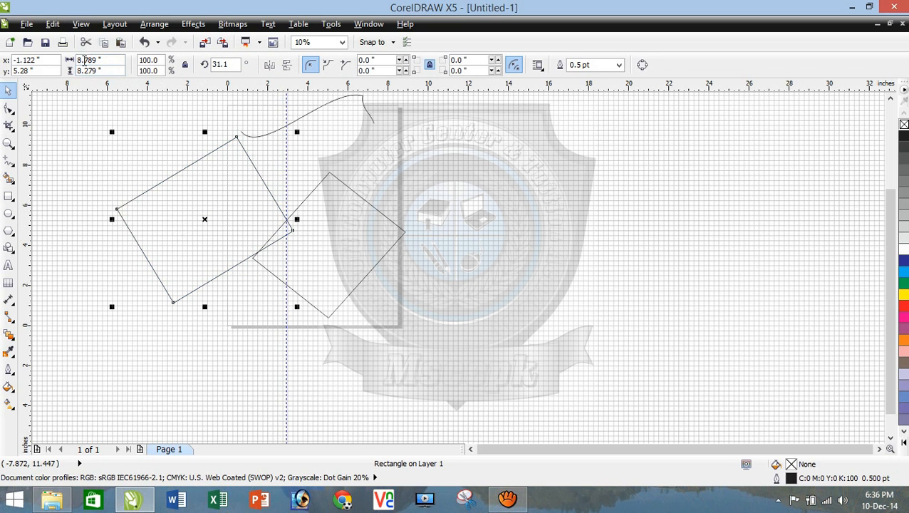
# Turn on Snap to Objects and select the diamond-shaped rotated rectangle on the page.
pyautogui.click(81, 24)
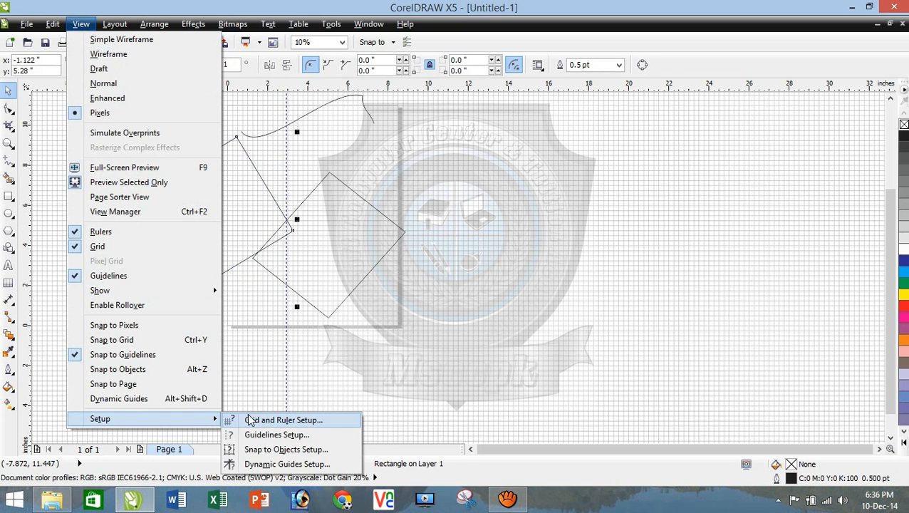
pyautogui.click(125, 371)
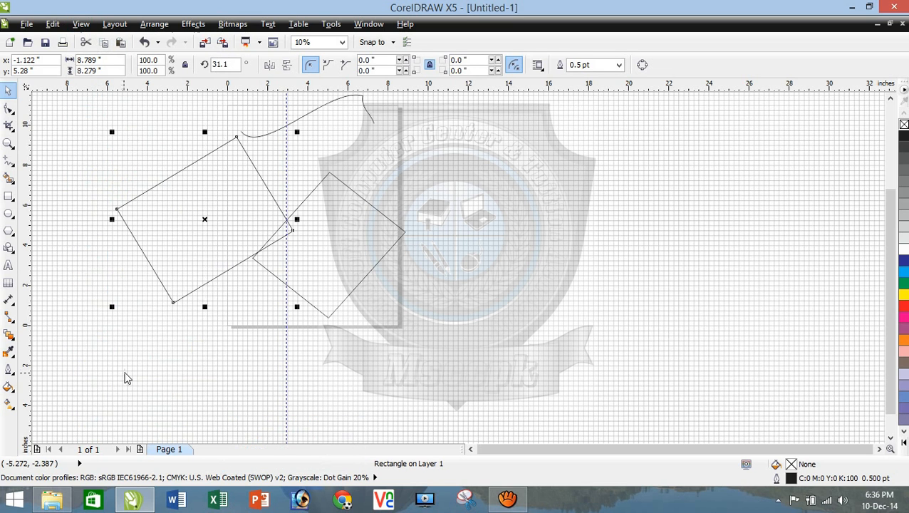
pyautogui.click(335, 262)
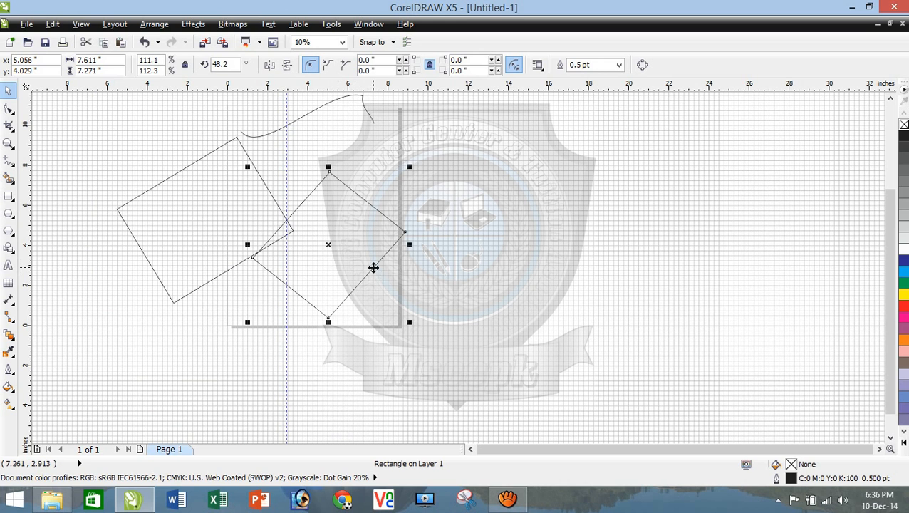
pyautogui.click(373, 267)
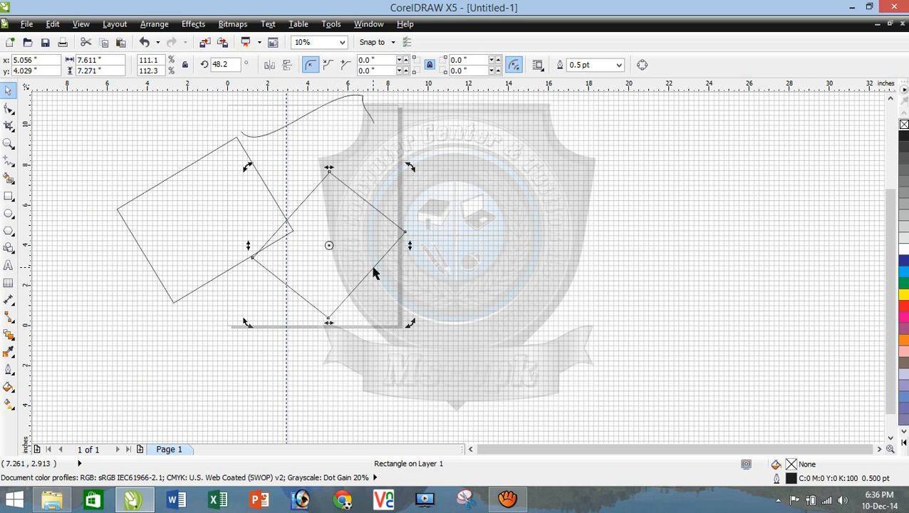
# Select all snapping modes in the Snap to Objects Setup and apply the options.
pyautogui.click(80, 23)
pyautogui.moveTo(188, 418)
pyautogui.click(289, 451)
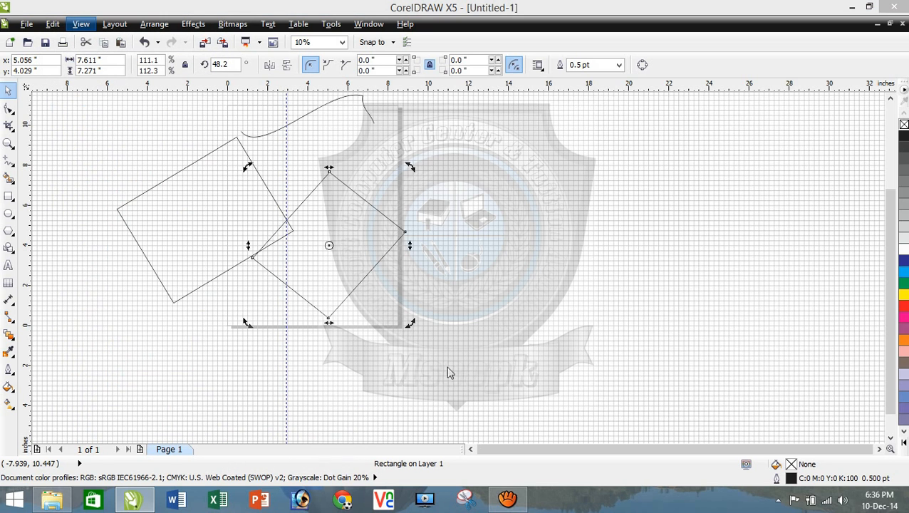
pyautogui.click(736, 206)
pyautogui.click(661, 379)
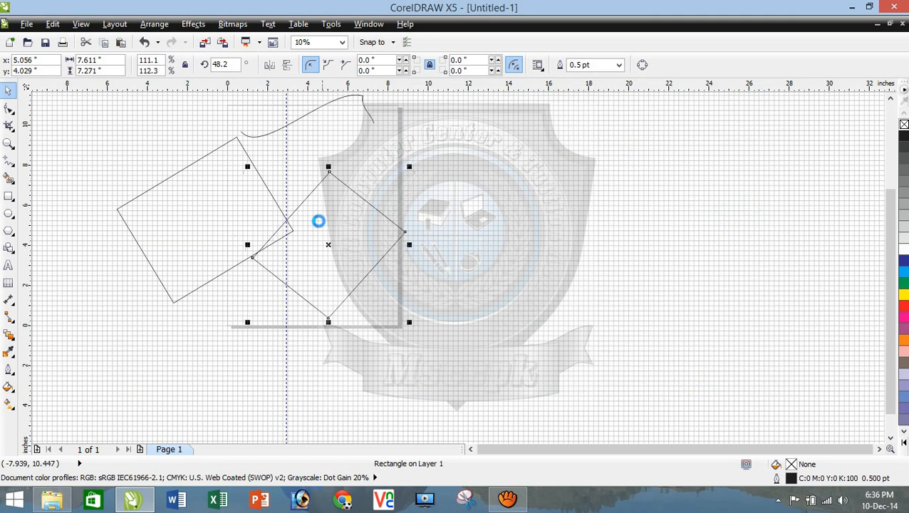
# Move the selected rectangle about 5.7 inches right and 2.8 inches down, and examine the node snap mark at its uppermost corner.
pyautogui.moveTo(360, 244); pyautogui.dragTo(480, 301)
pyautogui.scroll(2, 445, 263)
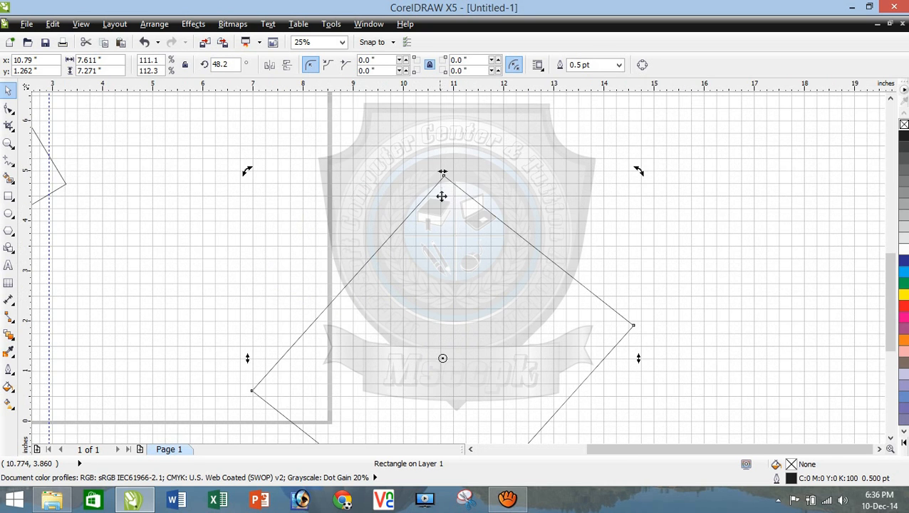
pyautogui.scroll(2, 444, 174)
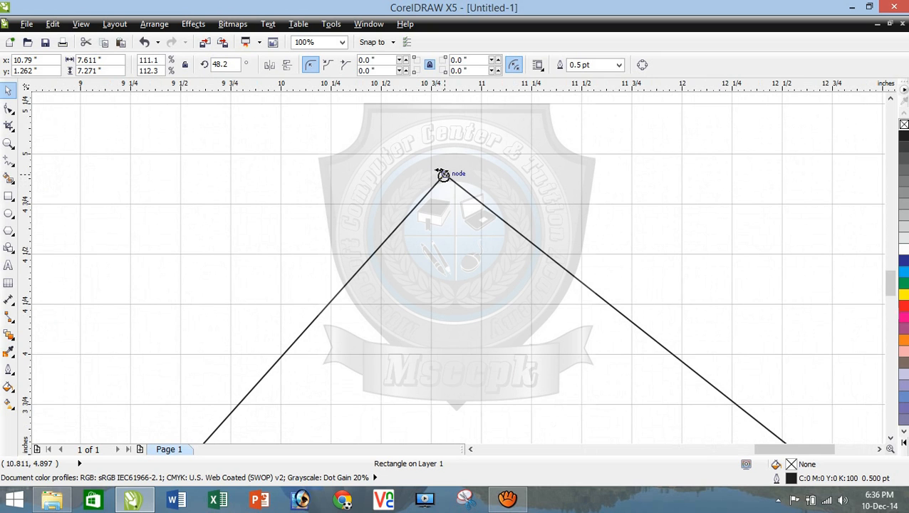
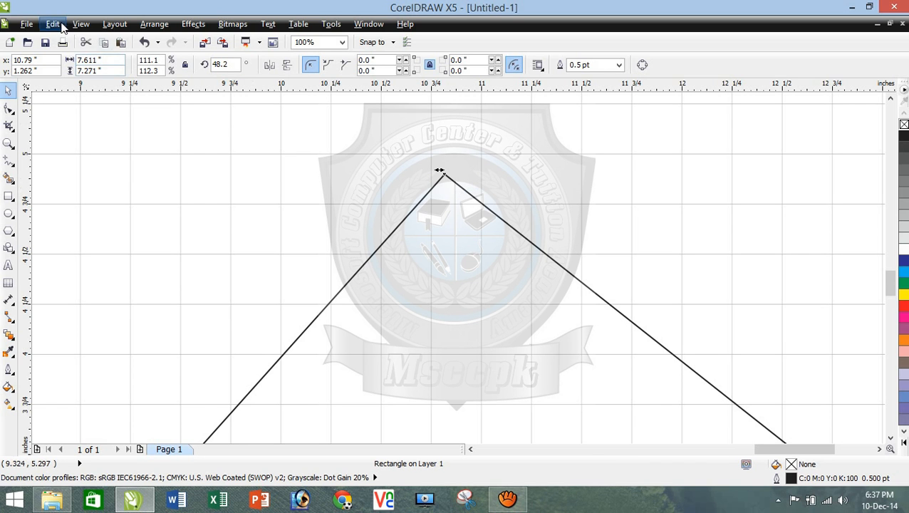
# Deselect all snapping modes in the Snap to Objects Setup and apply the options.
pyautogui.click(53, 24)
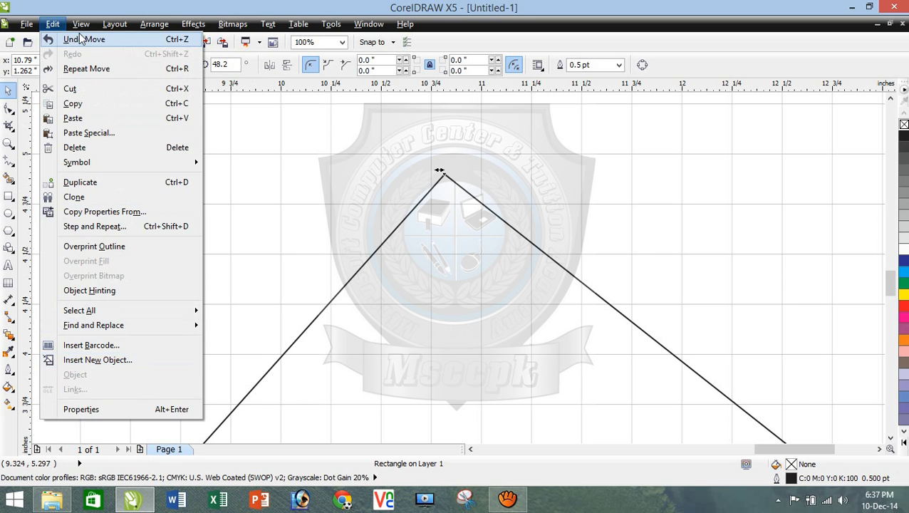
pyautogui.moveTo(81, 24)
pyautogui.moveTo(178, 420)
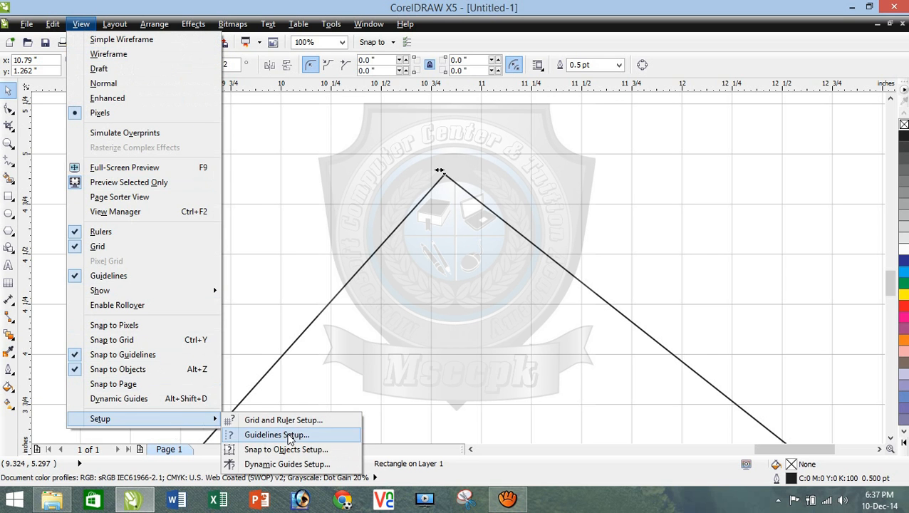
pyautogui.click(299, 449)
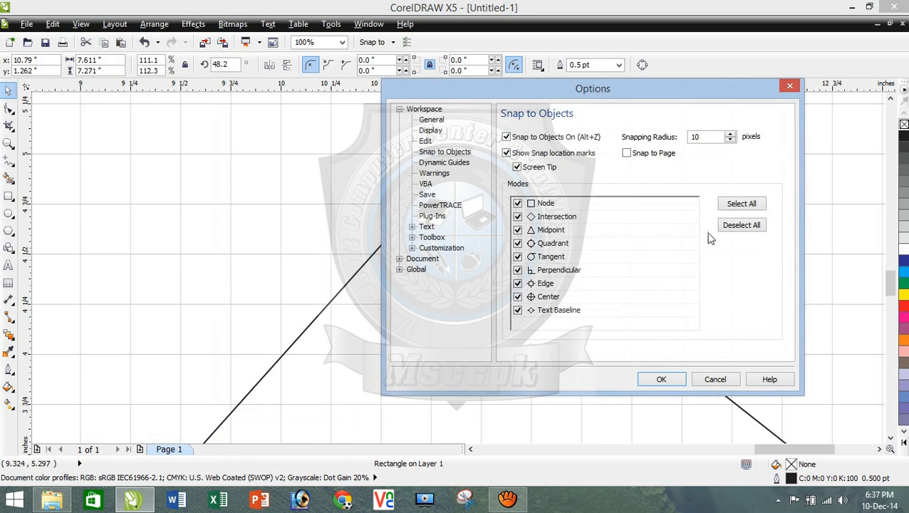
pyautogui.click(736, 227)
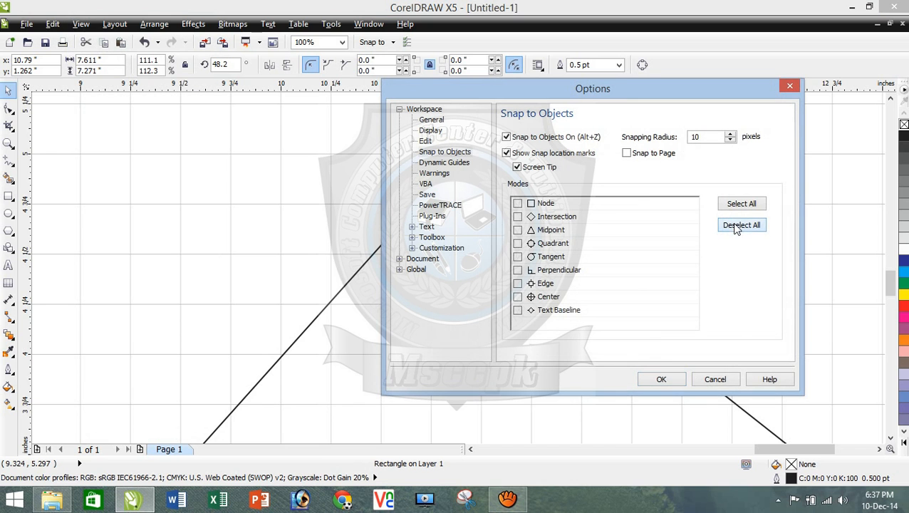
pyautogui.click(679, 380)
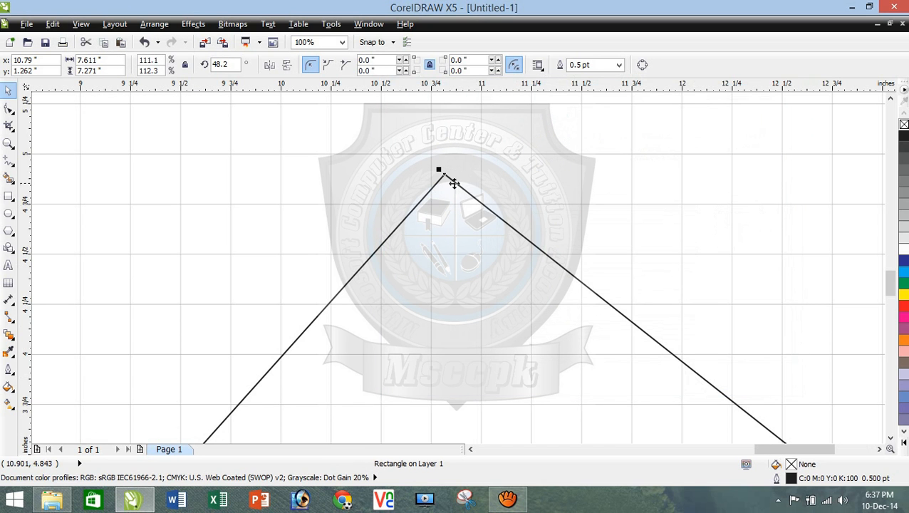
# Review the Dynamic Guides Setup options and close them without changes.
pyautogui.click(81, 23)
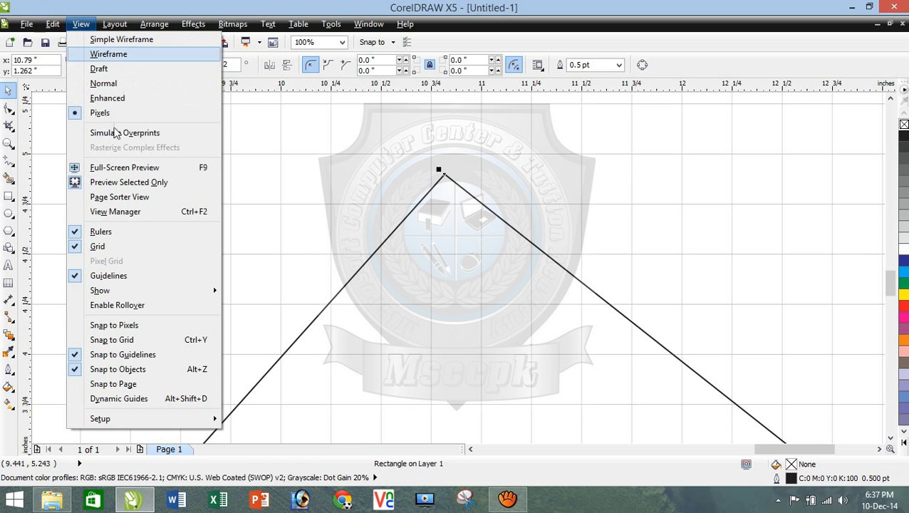
pyautogui.moveTo(178, 419)
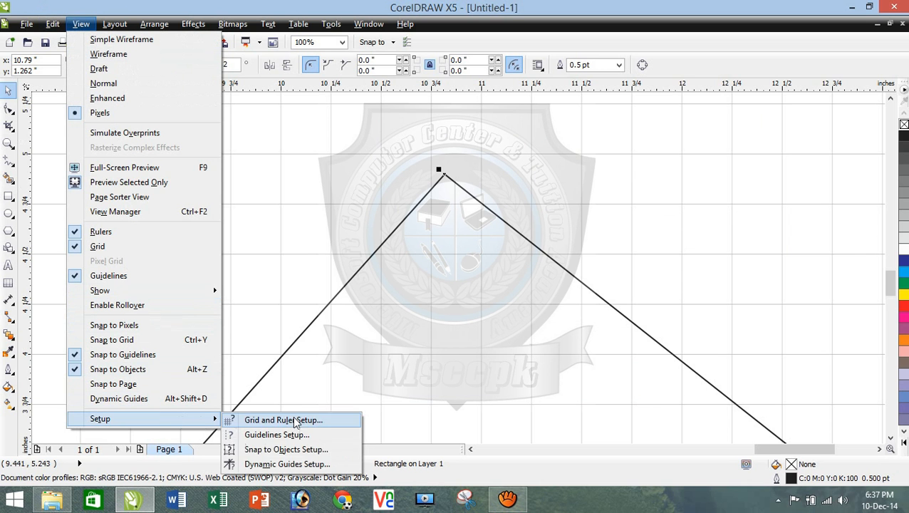
pyautogui.click(287, 464)
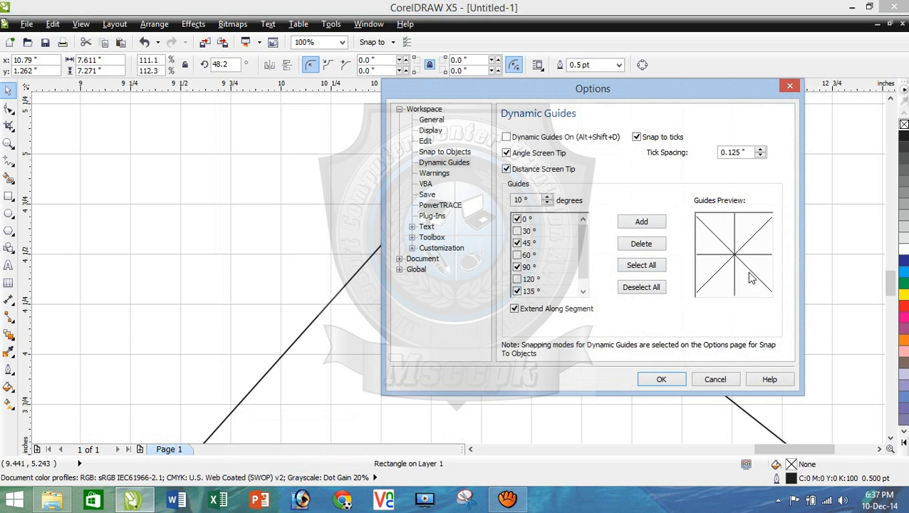
pyautogui.click(714, 379)
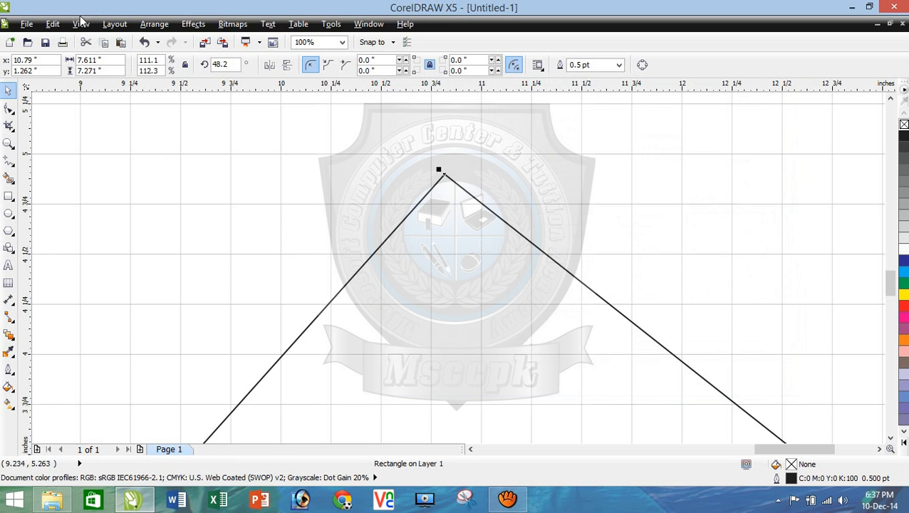
# Reselect all snapping modes in the Snap to Objects Setup and apply the options.
pyautogui.click(80, 24)
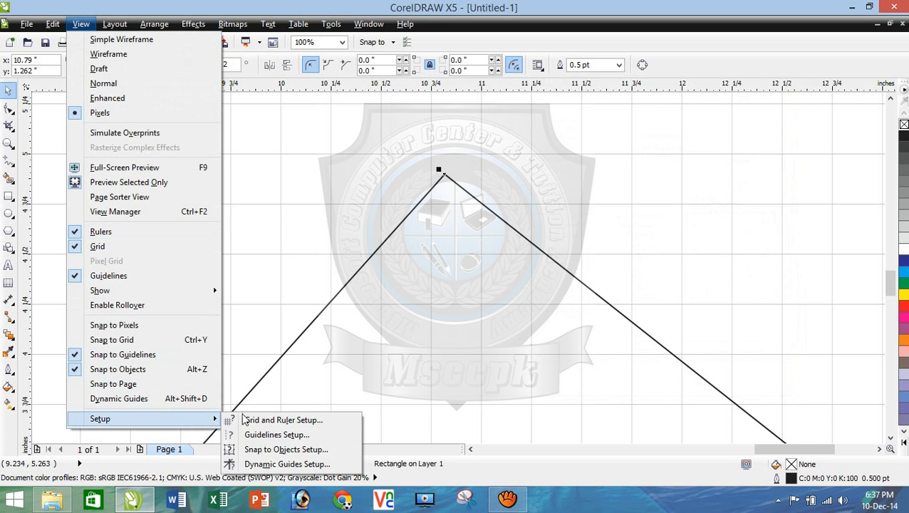
pyautogui.click(254, 449)
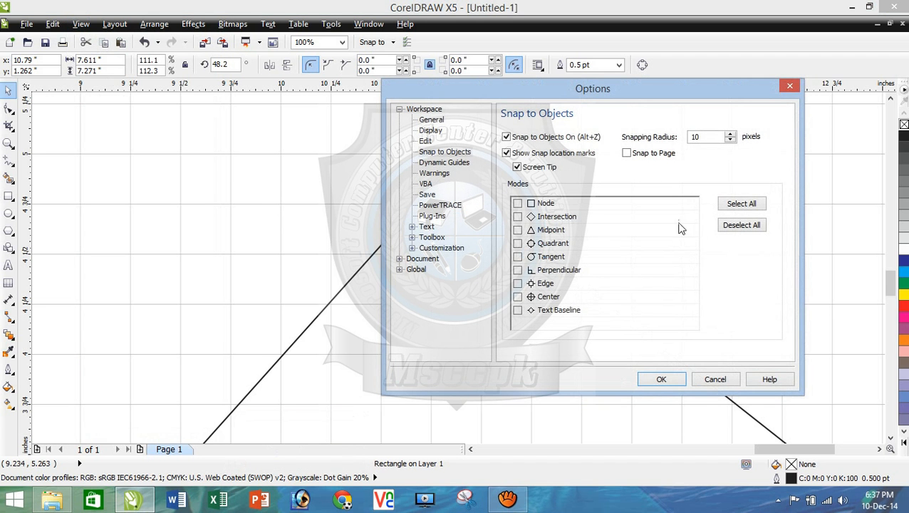
pyautogui.click(739, 205)
pyautogui.click(661, 379)
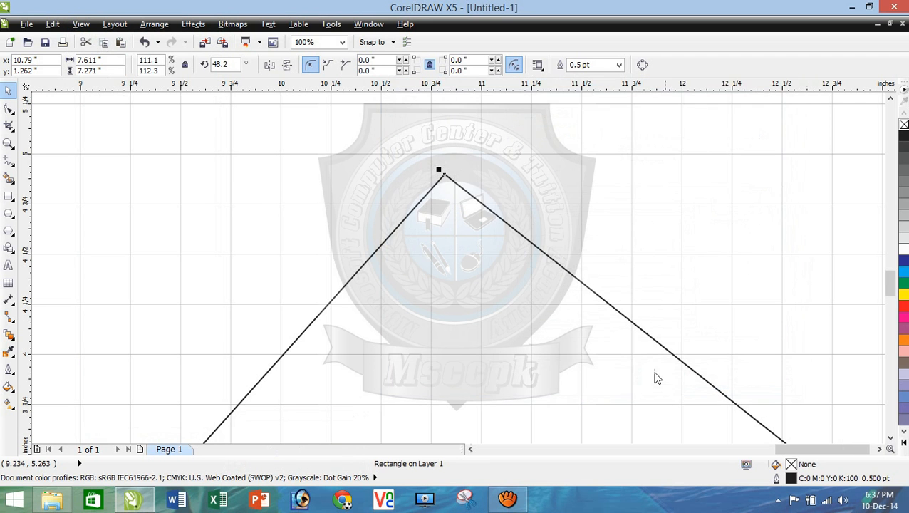
# Move the selected rectangle about 9.5 inches right and 6.1 inches down, off the page, and clear the selection.
pyautogui.scroll(-5, 513, 264)
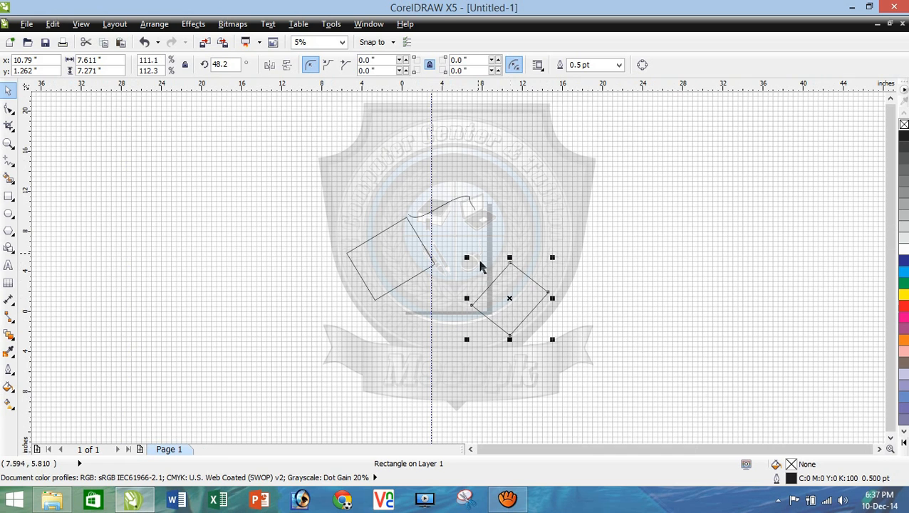
pyautogui.click(522, 299)
pyautogui.moveTo(523, 300); pyautogui.dragTo(618, 362)
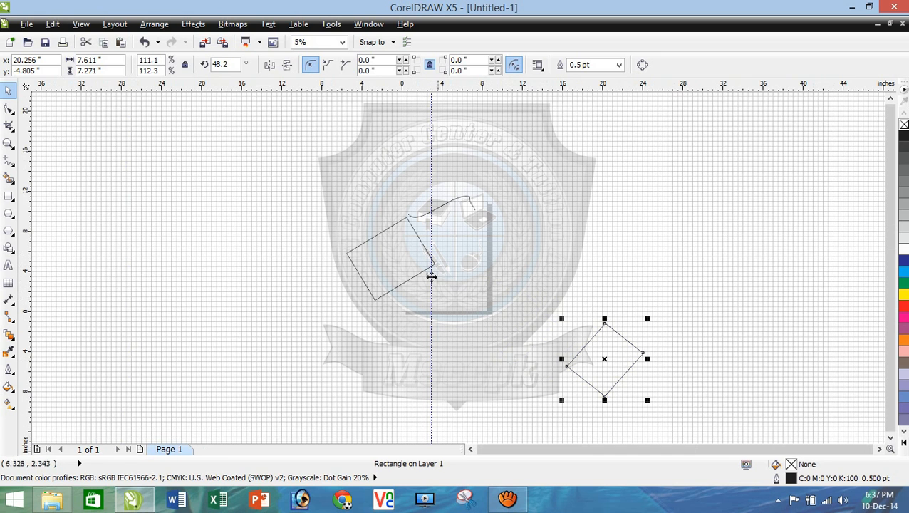
pyautogui.click(467, 296)
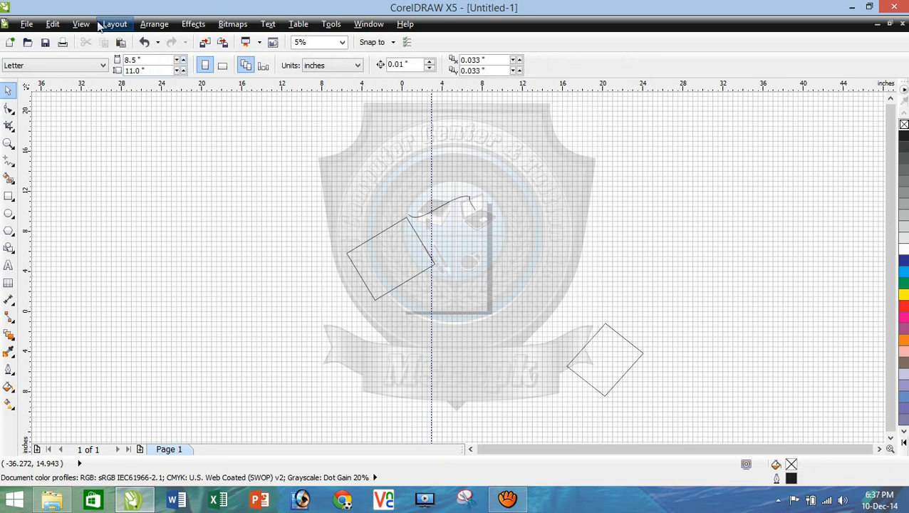
# Hide the grid and the guidelines.
pyautogui.click(81, 24)
pyautogui.click(110, 246)
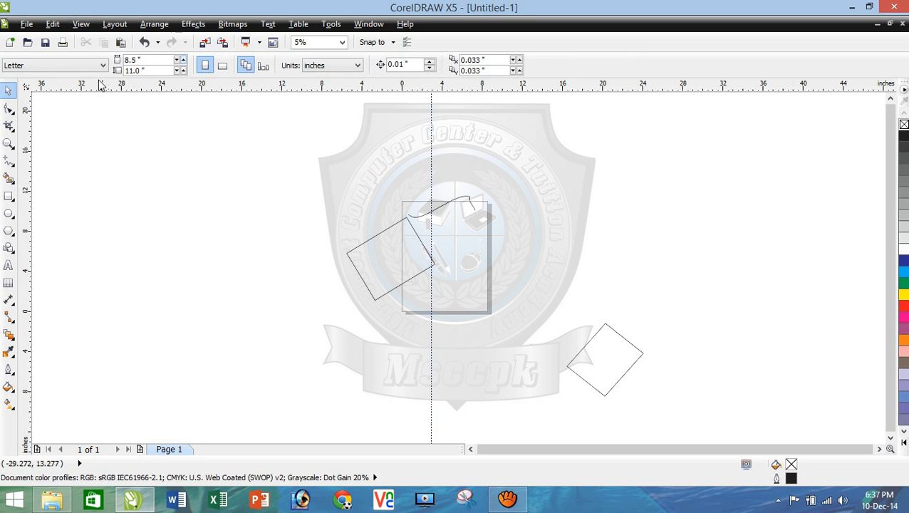
pyautogui.click(82, 25)
pyautogui.click(127, 277)
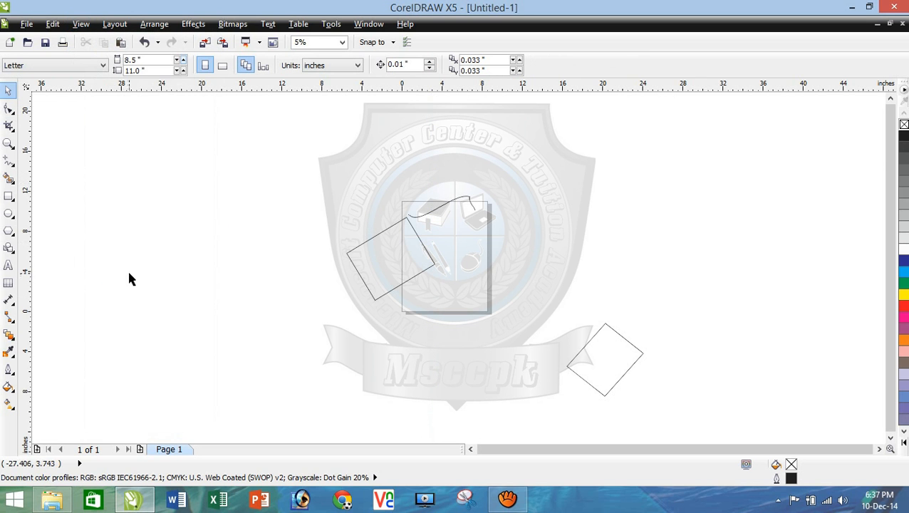
# Draw a rectangle about 7.5 by 5.4 inches just right of the rotated rectangle, extending past the page's right edge.
pyautogui.scroll(1, 526, 256)
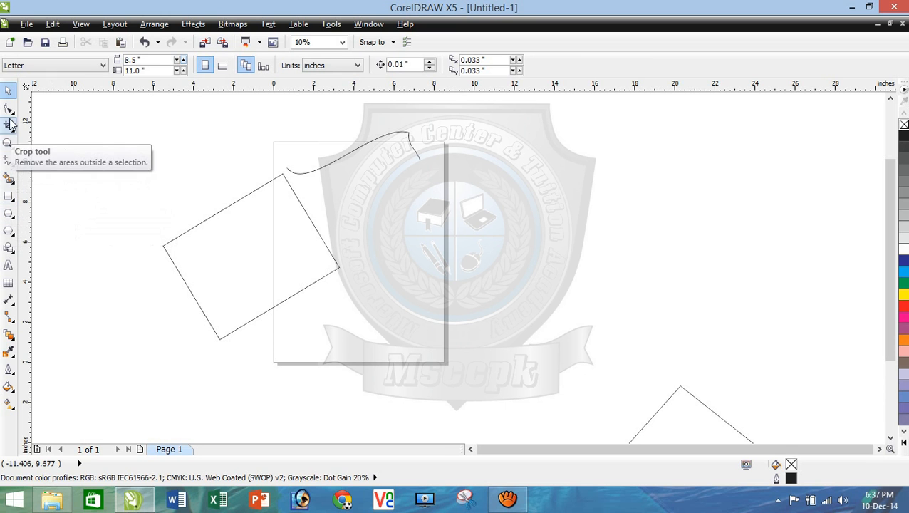
pyautogui.click(9, 196)
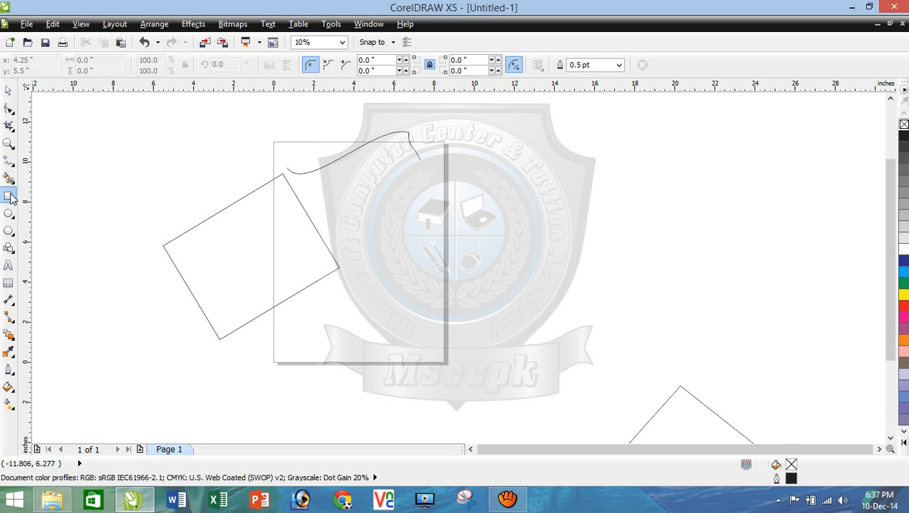
pyautogui.moveTo(343, 220)
pyautogui.mouseDown()
pyautogui.moveTo(478, 357)
pyautogui.moveTo(491, 327)
pyautogui.mouseUp()
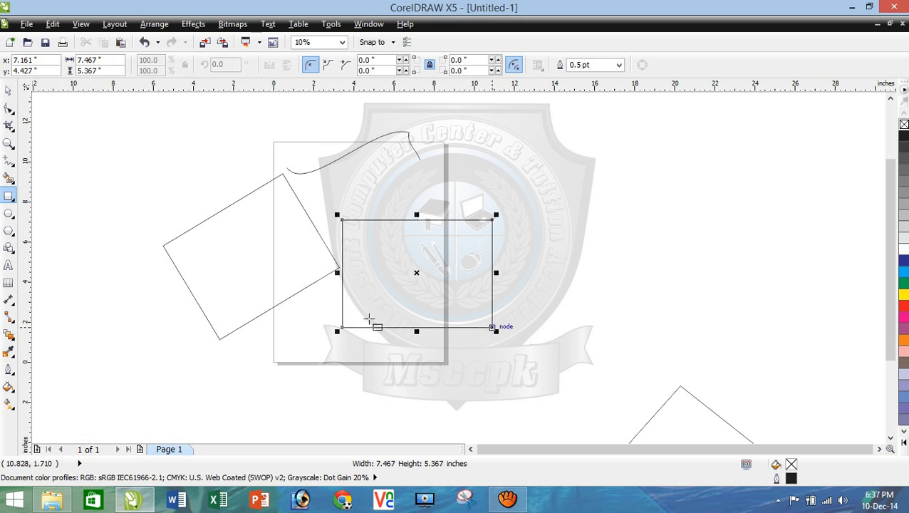
pyautogui.click(9, 108)
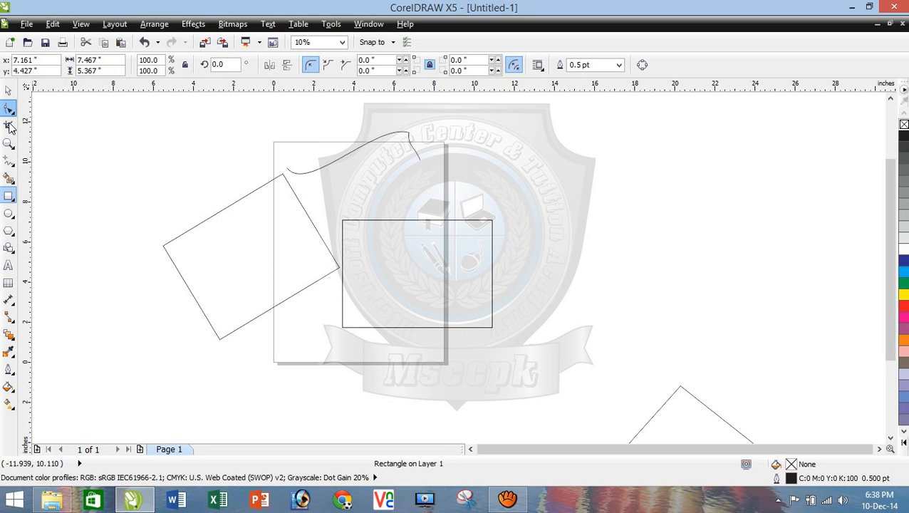
pyautogui.click(10, 114)
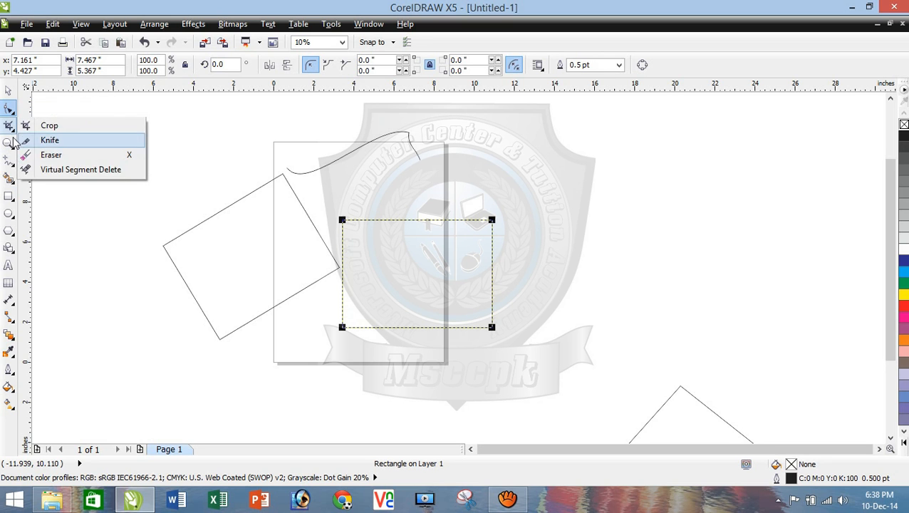
pyautogui.moveTo(8, 125)
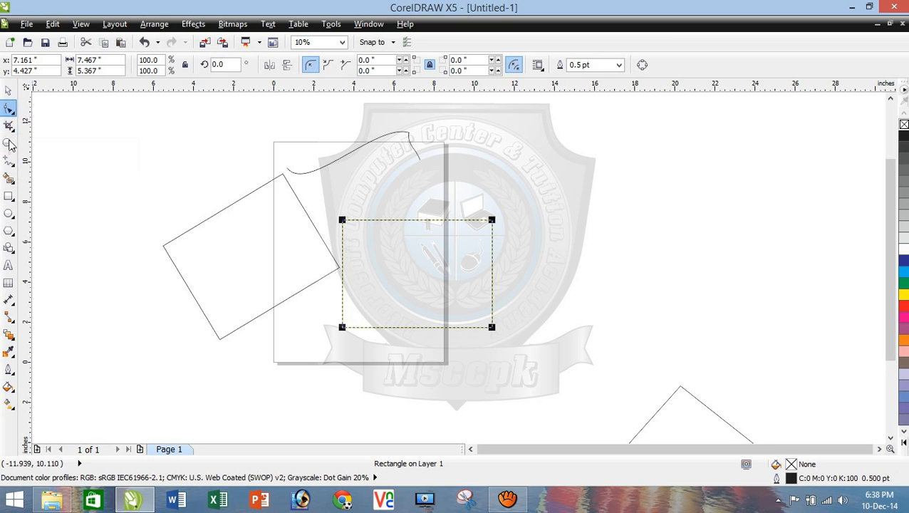
# Draw a Pen tool line from the new rectangle's lower-left corner through its upper-right corner to about (15.1, 10.5) inches.
pyautogui.click(9, 161)
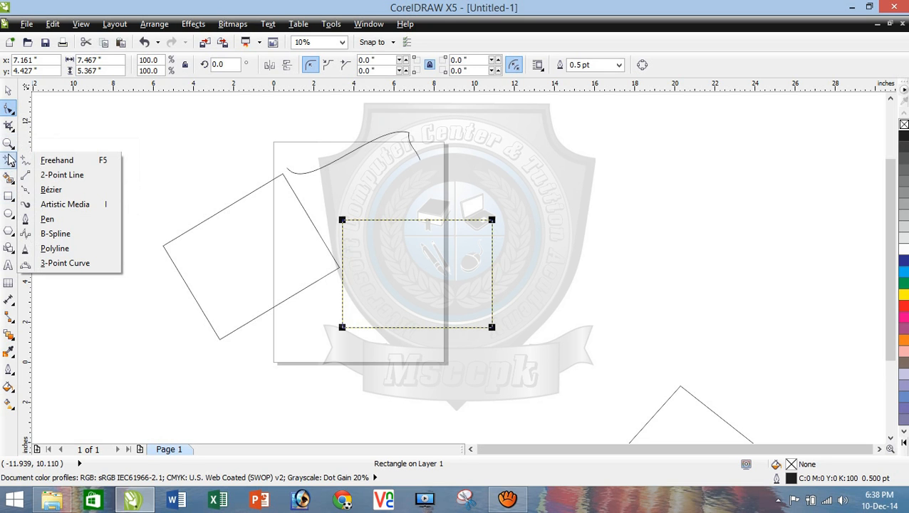
pyautogui.click(49, 219)
pyautogui.moveTo(341, 327); pyautogui.dragTo(445, 262)
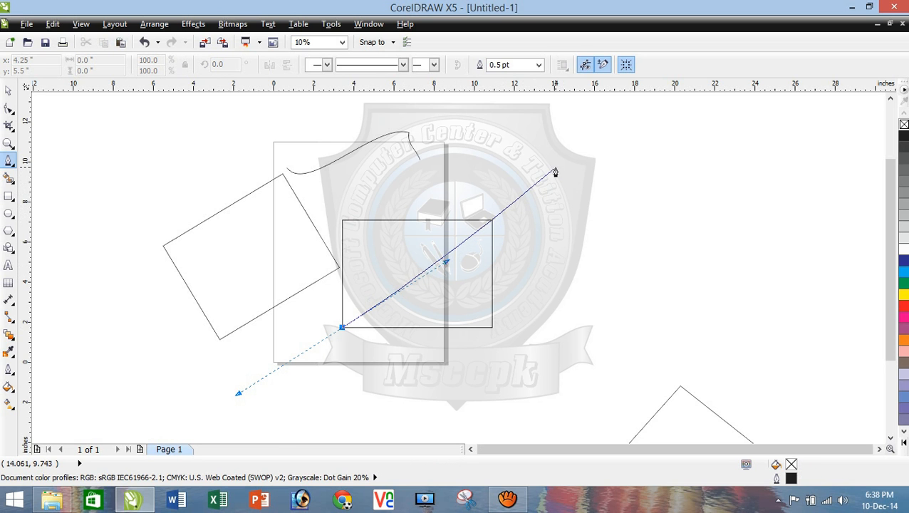
pyautogui.click(575, 156)
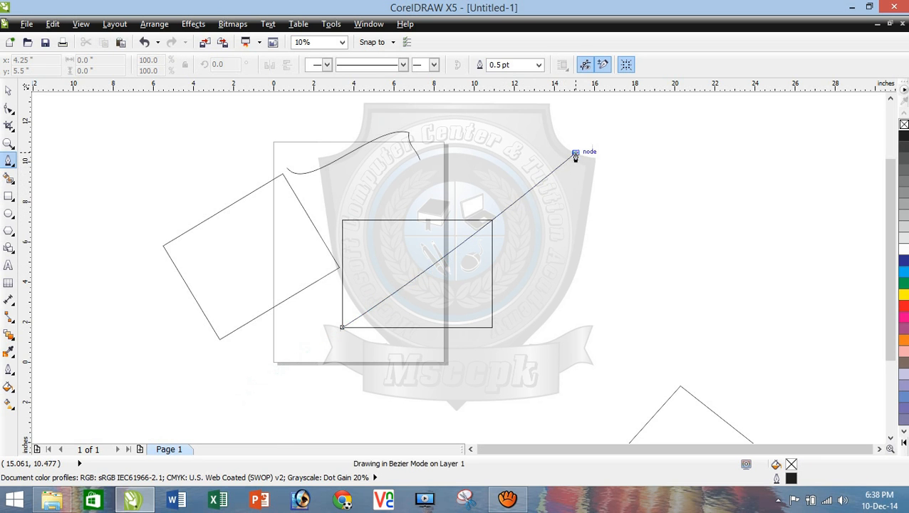
# Open the Dynamic Guides setup, try out the 30°, 60° and 120° guide angles, and discard the changes.
pyautogui.press('Escape')
pyautogui.click(80, 24)
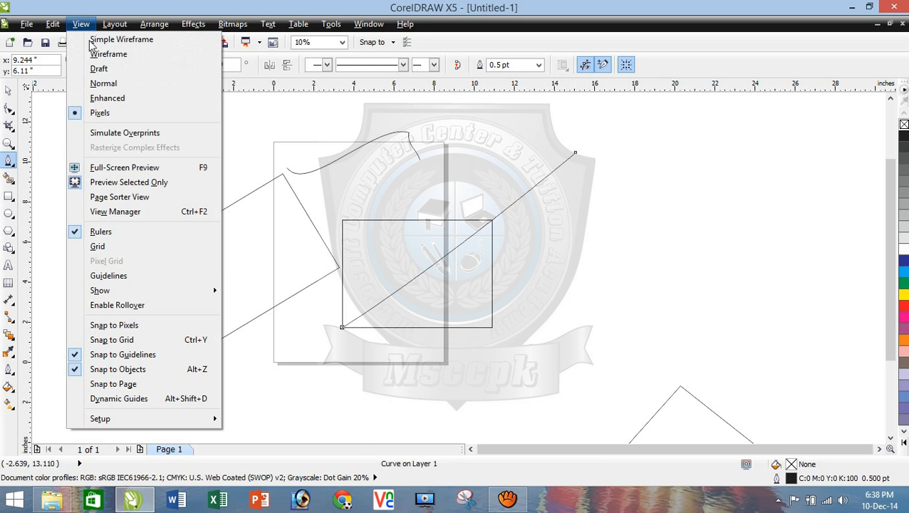
pyautogui.moveTo(150, 424)
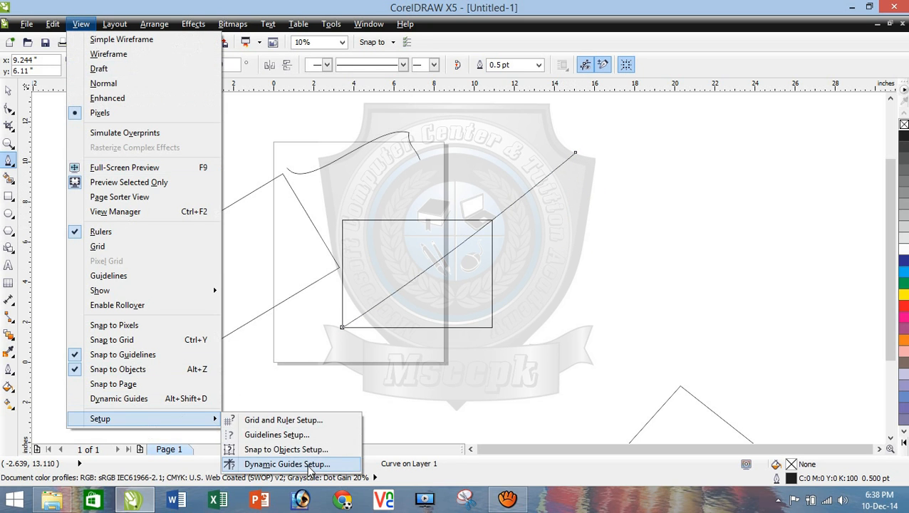
pyautogui.click(307, 467)
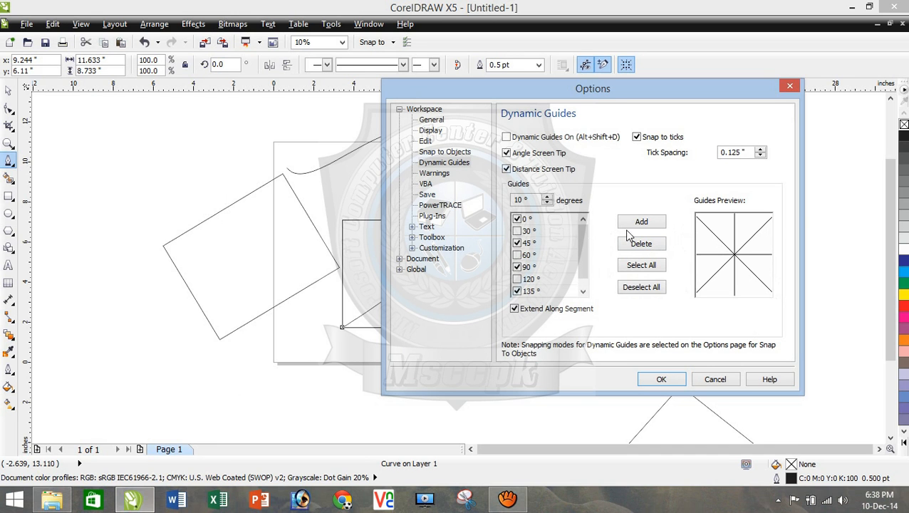
pyautogui.click(517, 231)
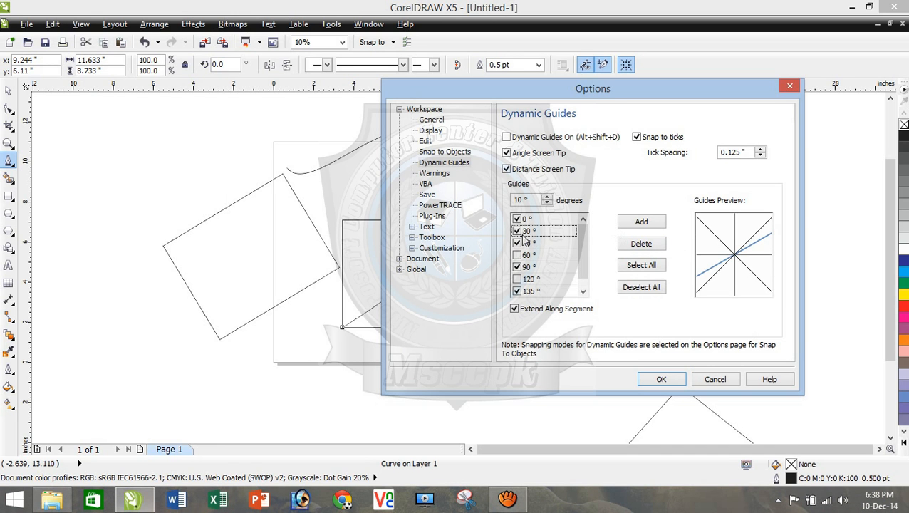
pyautogui.click(525, 255)
pyautogui.click(524, 255)
pyautogui.click(528, 279)
pyautogui.click(713, 381)
# Draw a looping three-node Pen tool curve across the page and rectangles, about 32.4 by 11.6 inches.
pyautogui.scroll(-1, 420, 305)
pyautogui.moveTo(239, 186); pyautogui.dragTo(616, 405)
pyautogui.moveTo(540, 263); pyautogui.dragTo(520, 345)
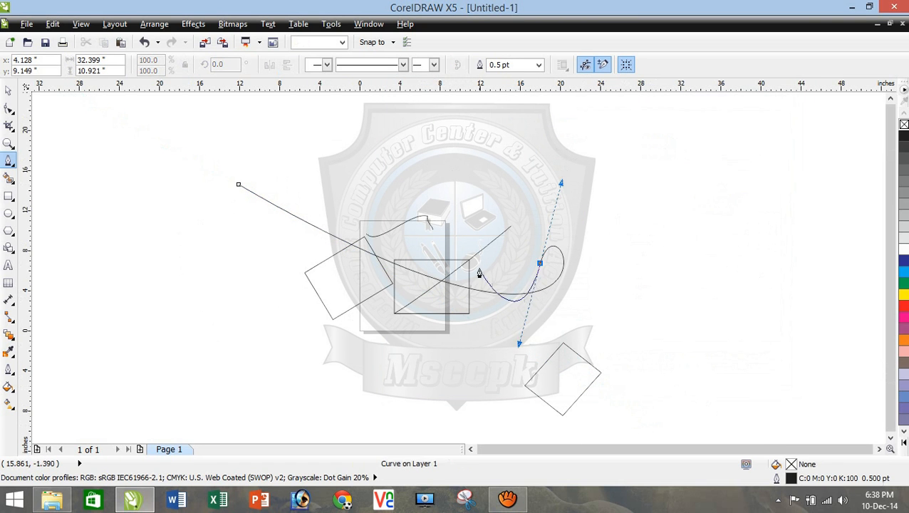
pyautogui.click(479, 268)
pyautogui.press('Escape')
# Select all six drawn objects on and around the page and delete them.
pyautogui.click(9, 91)
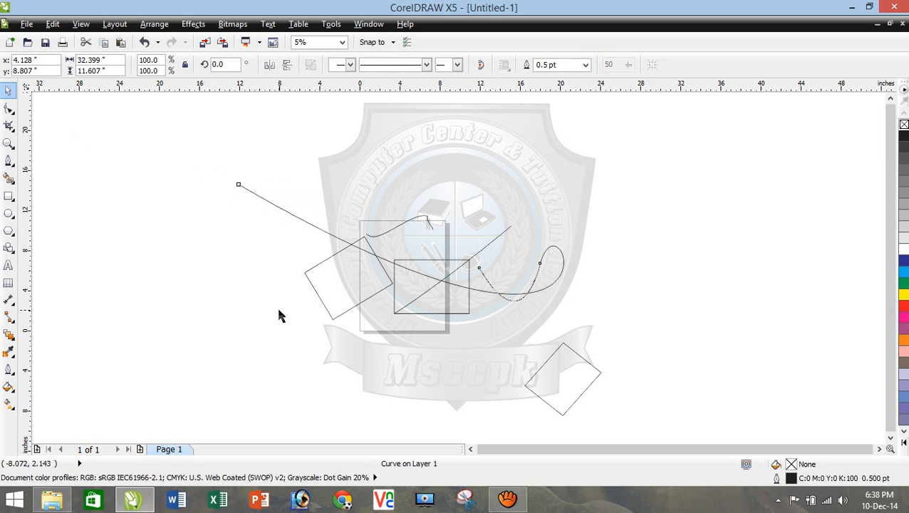
pyautogui.click(279, 309)
pyautogui.scroll(-3, 337, 306)
pyautogui.moveTo(468, 393); pyautogui.dragTo(244, 227)
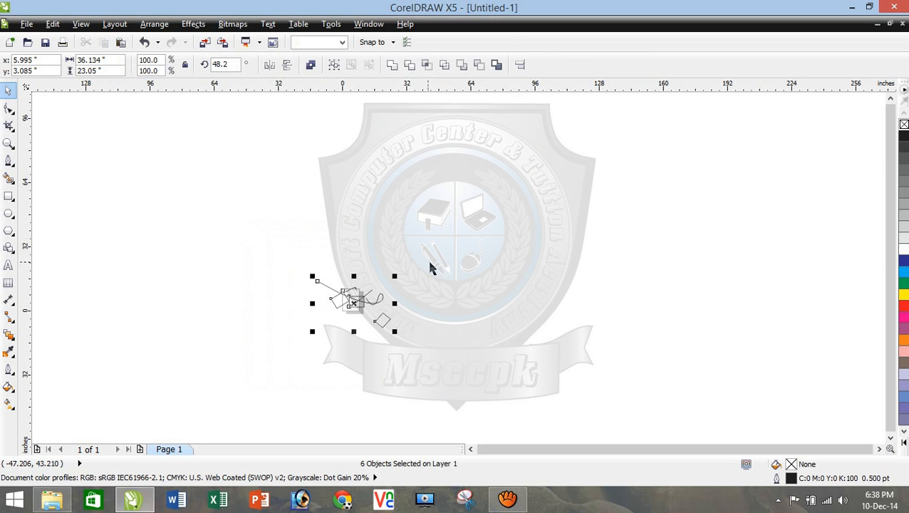
pyautogui.click(356, 339)
pyautogui.scroll(3, 349, 308)
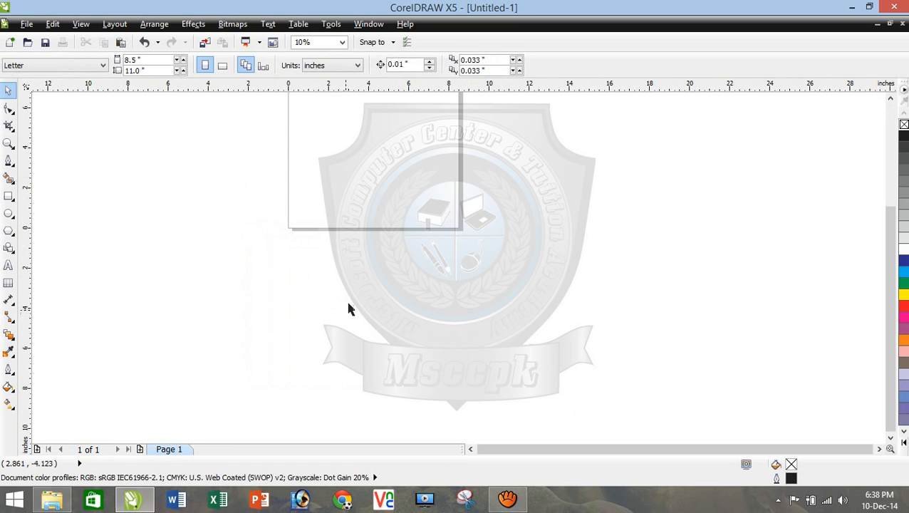
pyautogui.scroll(-1, 361, 278)
pyautogui.scroll(1, 348, 152)
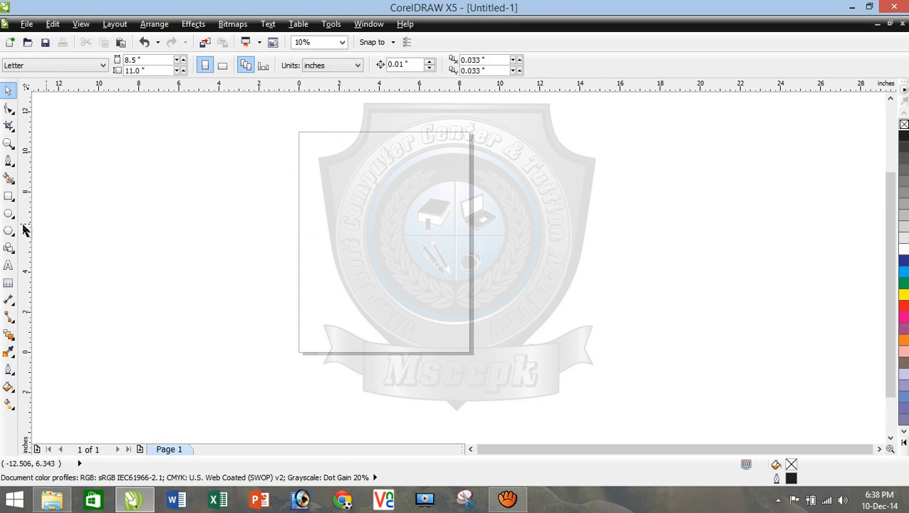
# Draw a paragraph text frame about 6.1 by 3.3 inches on the page and enter "wsadsad".
pyautogui.click(9, 266)
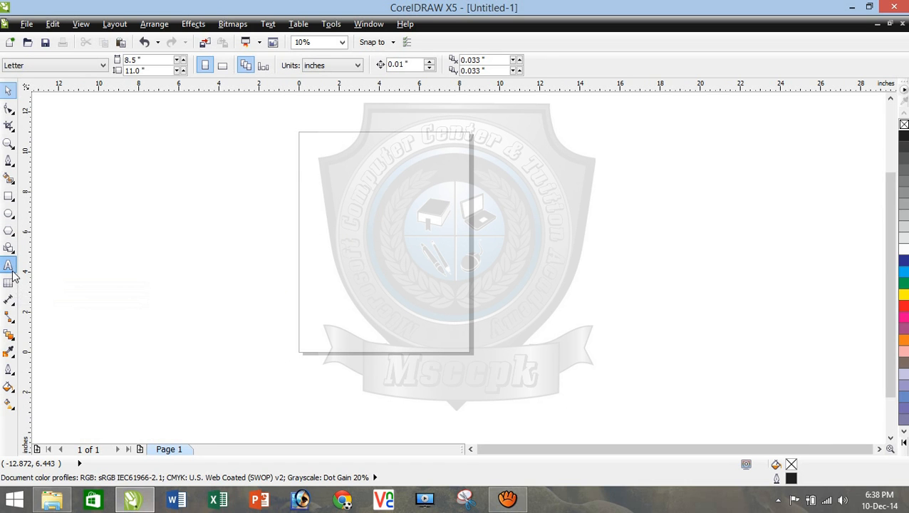
pyautogui.moveTo(324, 202); pyautogui.dragTo(444, 267)
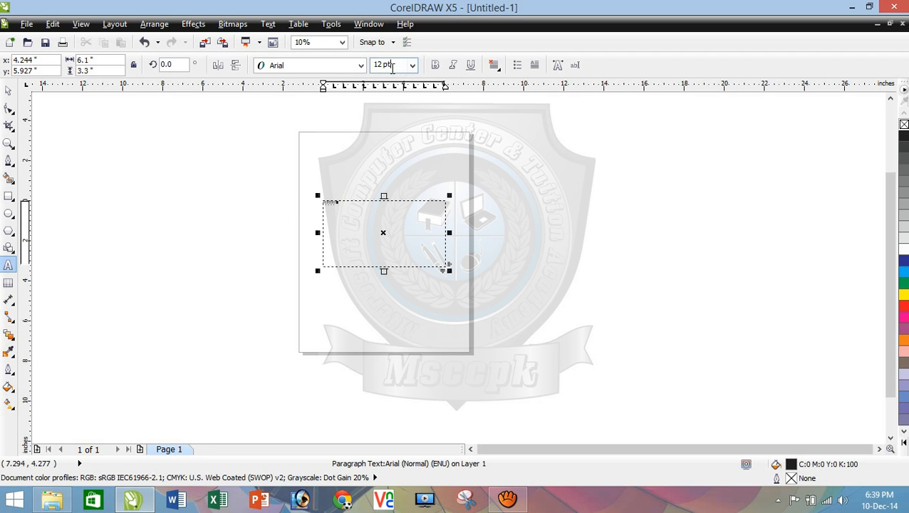
pyautogui.write('72')
pyautogui.press('Return')
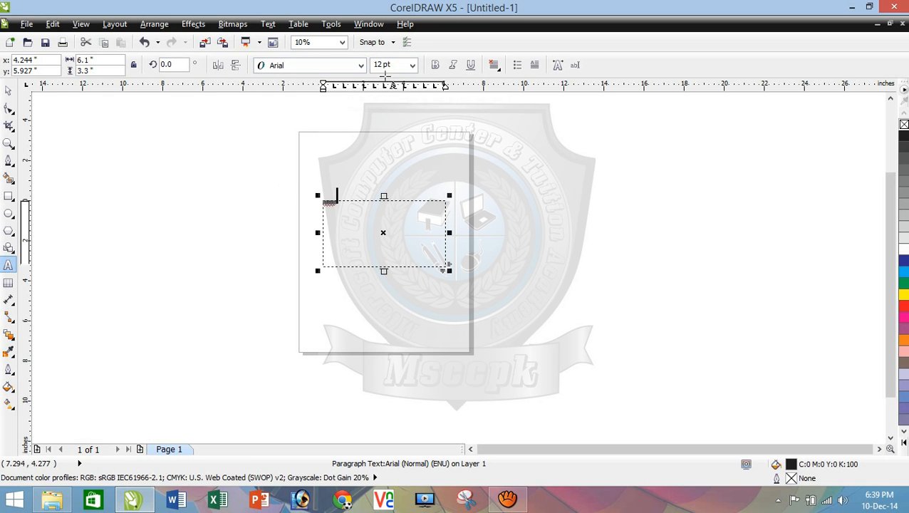
# Set the paragraph text to 100 pt and delete the text frame.
pyautogui.click(411, 65)
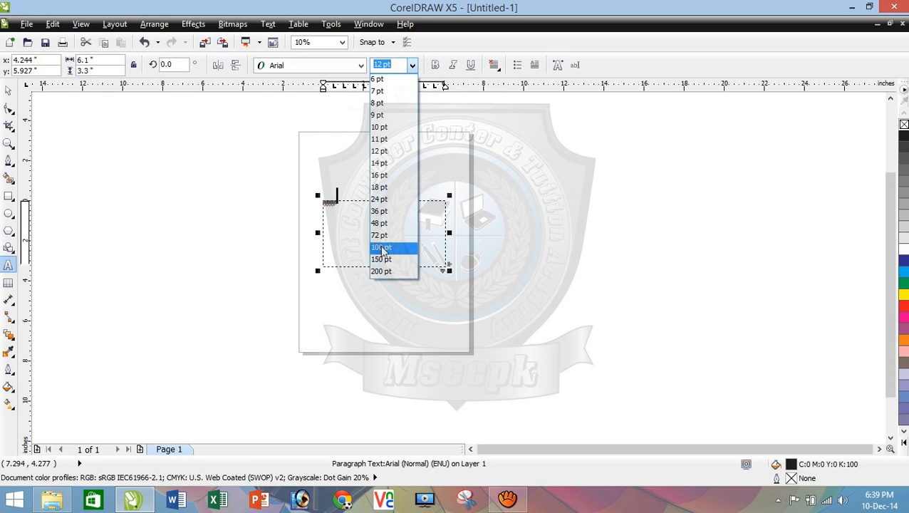
pyautogui.click(393, 235)
pyautogui.click(251, 195)
pyautogui.click(9, 91)
pyautogui.click(369, 268)
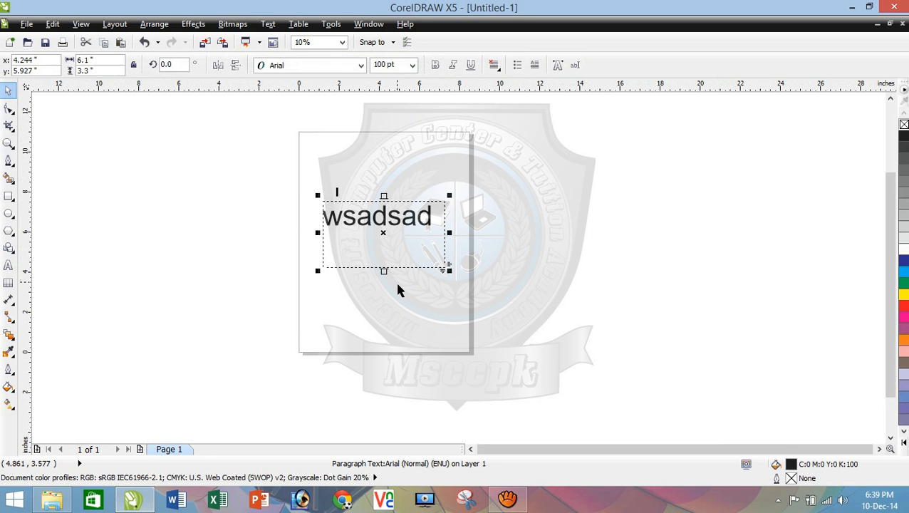
pyautogui.press('Delete')
# Add the artistic text "kfsdkfdfks" in the lower half of the page and select it as an object.
pyautogui.click(8, 265)
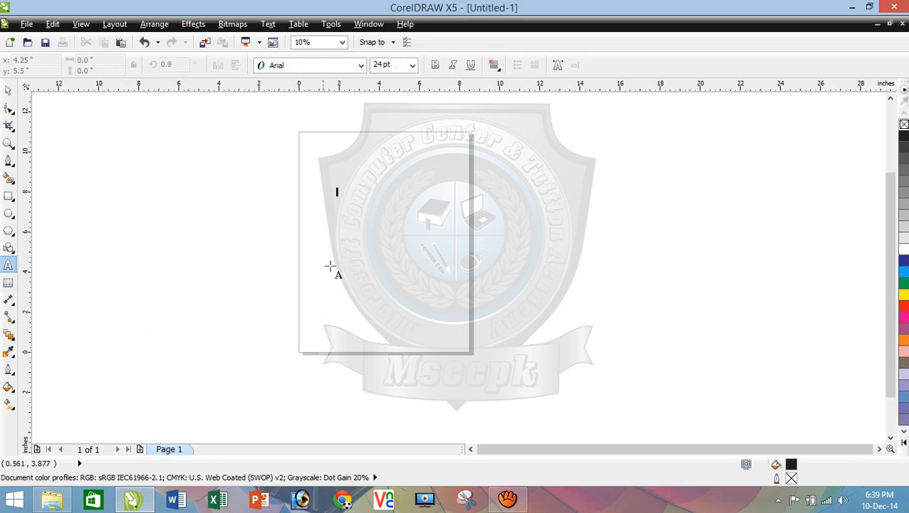
pyautogui.click(341, 279)
pyautogui.write('kfsdkfdfks')
pyautogui.press('Escape')
pyautogui.click(8, 90)
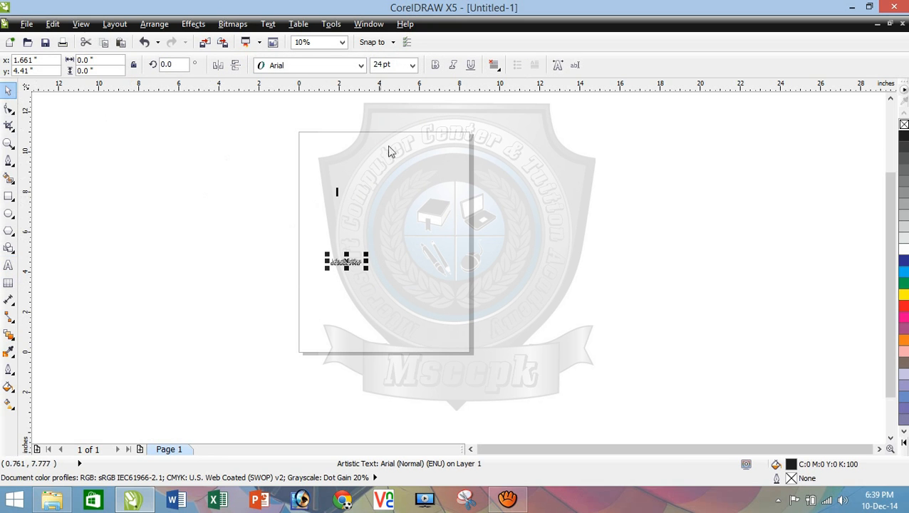
# Set the artistic text's size to 48 pt and its font to Bauhaus 93.
pyautogui.click(413, 65)
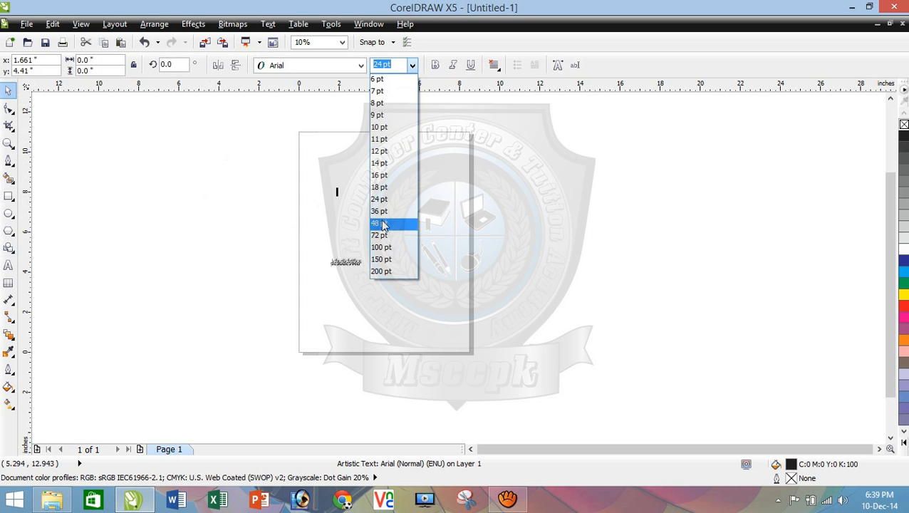
pyautogui.click(406, 223)
pyautogui.scroll(3, 360, 225)
pyautogui.scroll(-2, 365, 235)
pyautogui.click(346, 231)
pyautogui.click(369, 282)
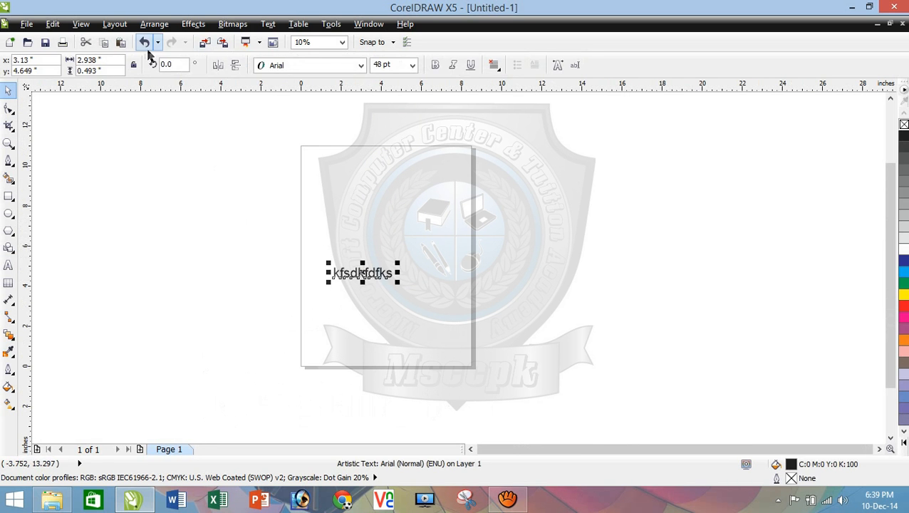
pyautogui.click(362, 66)
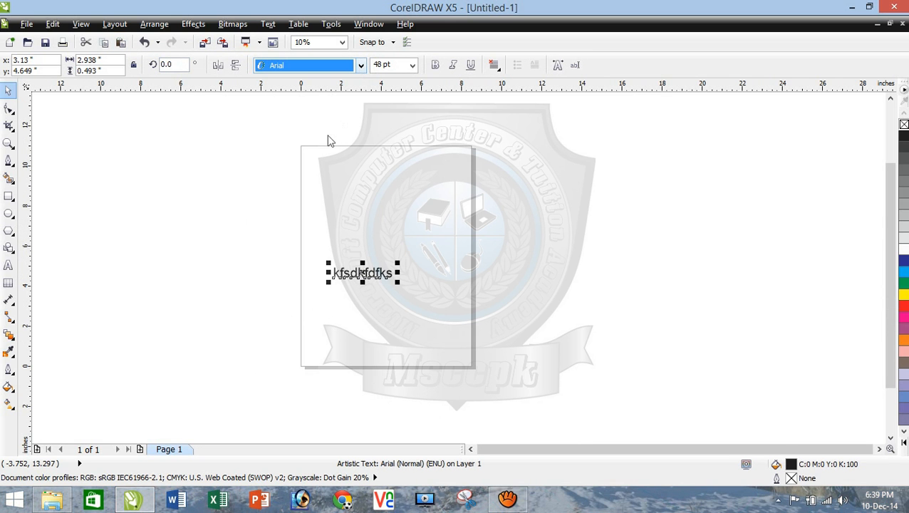
pyautogui.click(335, 282)
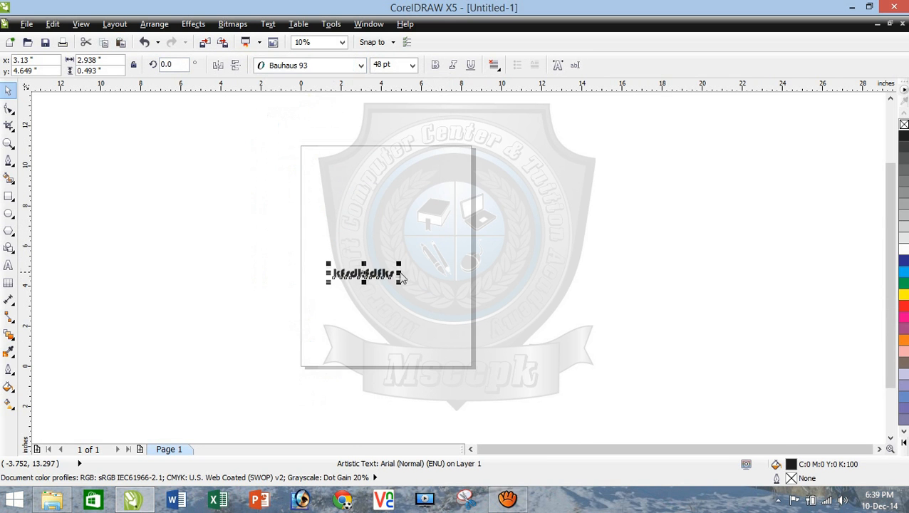
# Scale the artistic text up to about 84.6 pt and set its size to 14 pt.
pyautogui.moveTo(400, 264); pyautogui.dragTo(455, 223)
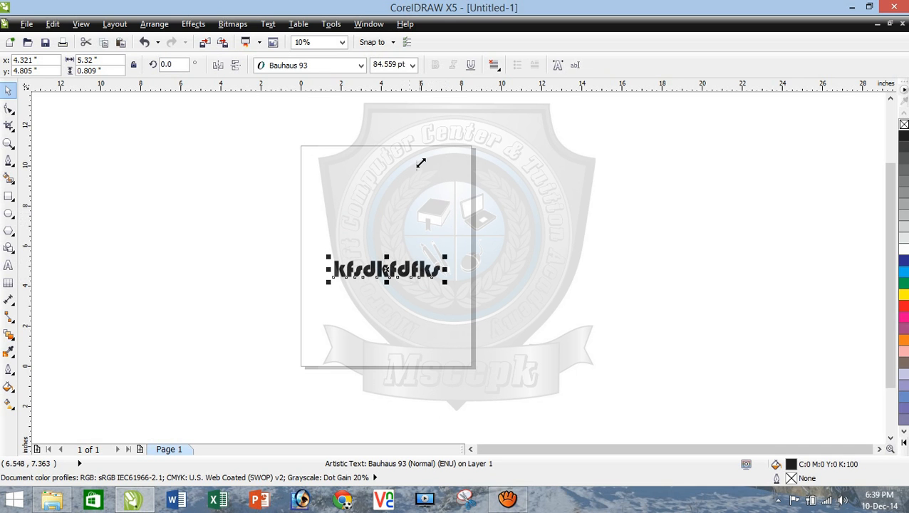
pyautogui.click(411, 64)
pyautogui.click(381, 163)
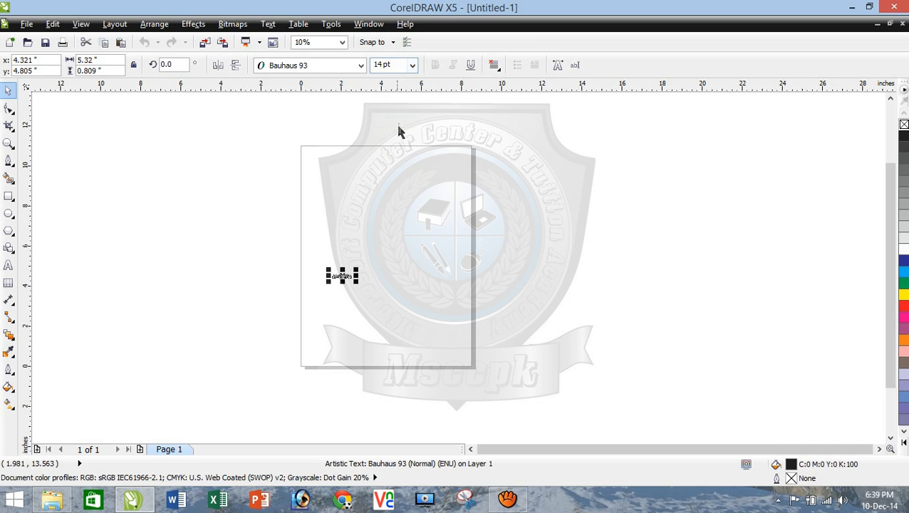
# Set the artistic text to 48 pt and scale it proportionally to about 94.6 pt, roughly 6 inches wide.
pyautogui.click(411, 65)
pyautogui.click(398, 224)
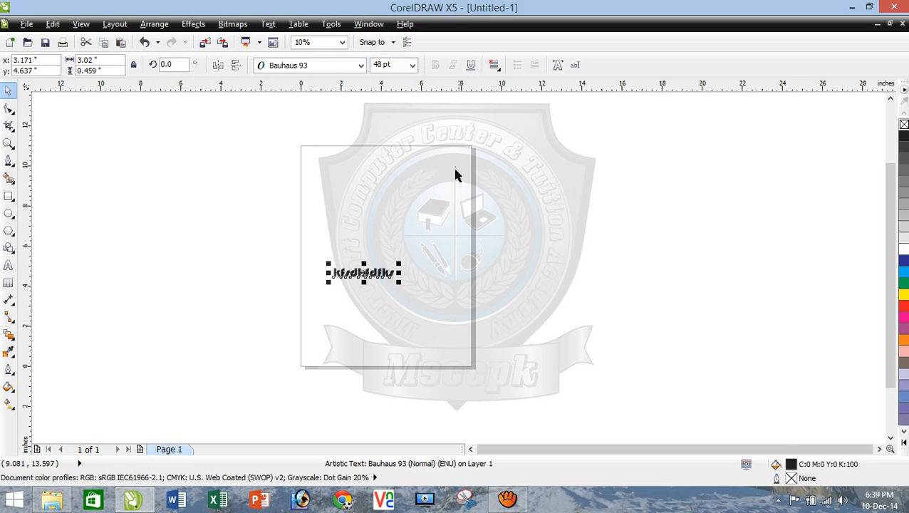
pyautogui.moveTo(400, 283); pyautogui.dragTo(463, 346)
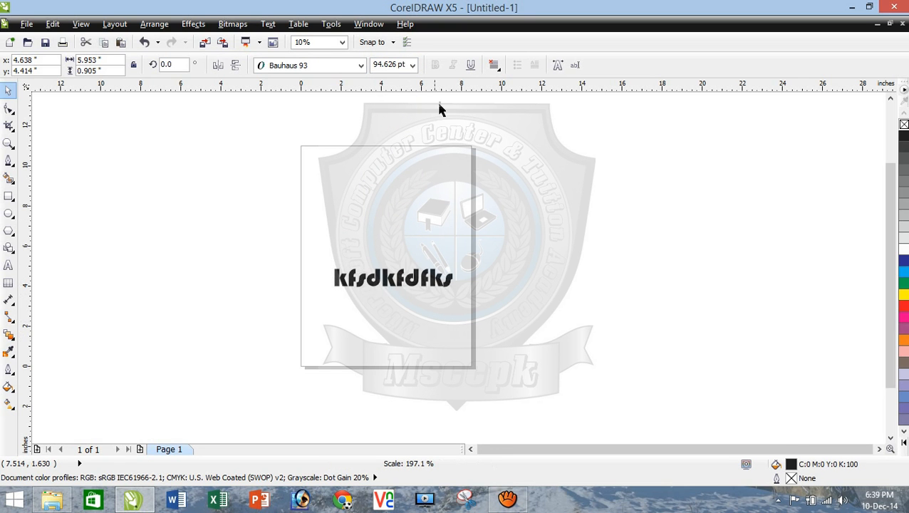
# Set the artistic text's font to Arial and apply bold, italic and underline.
pyautogui.click(360, 64)
pyautogui.click(299, 87)
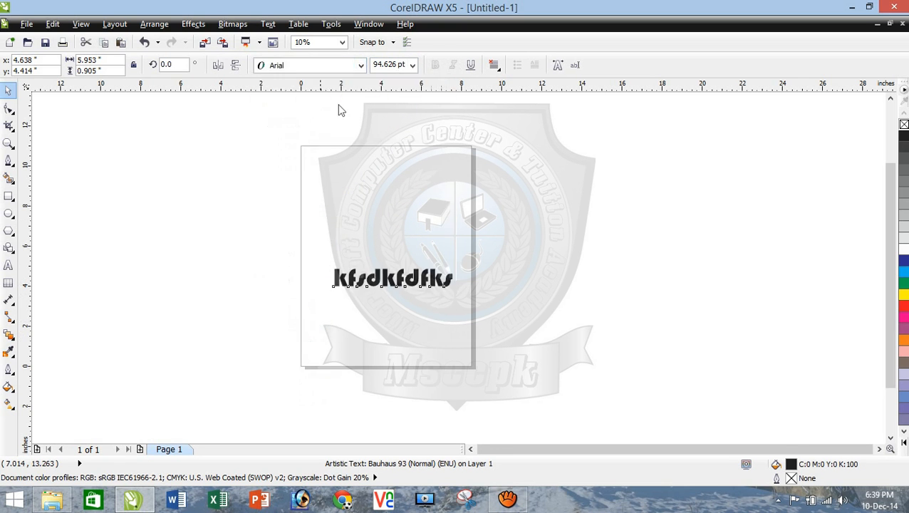
pyautogui.click(437, 66)
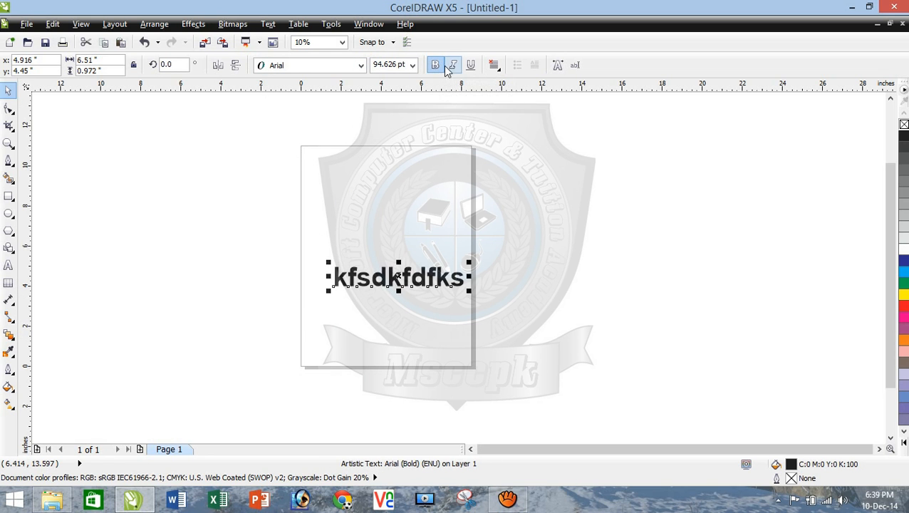
pyautogui.click(453, 65)
pyautogui.click(470, 65)
# Try out two horizontal alignment options on the artistic text.
pyautogui.click(493, 65)
pyautogui.click(516, 94)
pyautogui.click(496, 67)
pyautogui.click(507, 83)
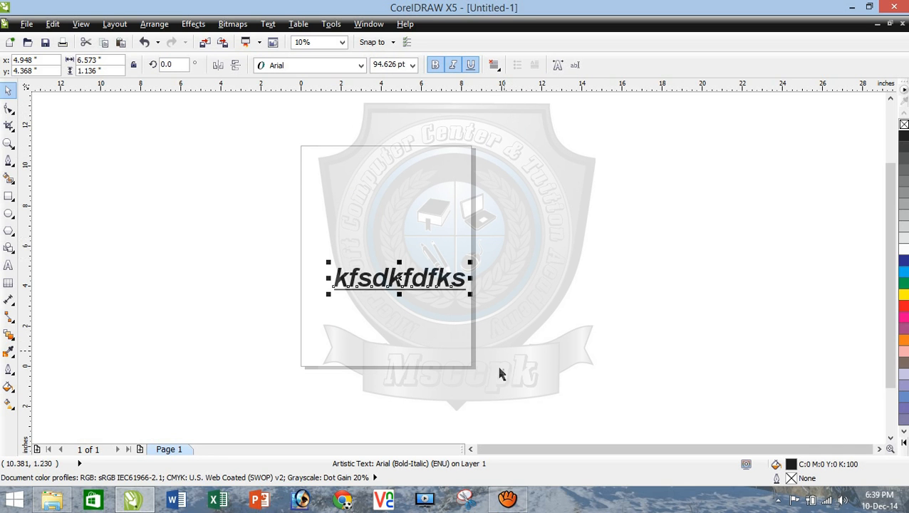
pyautogui.click(507, 498)
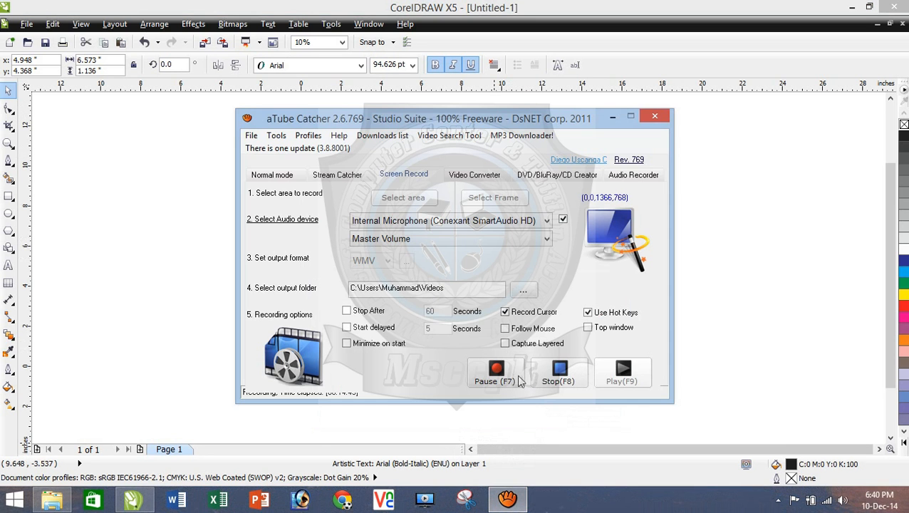
pyautogui.click(519, 381)
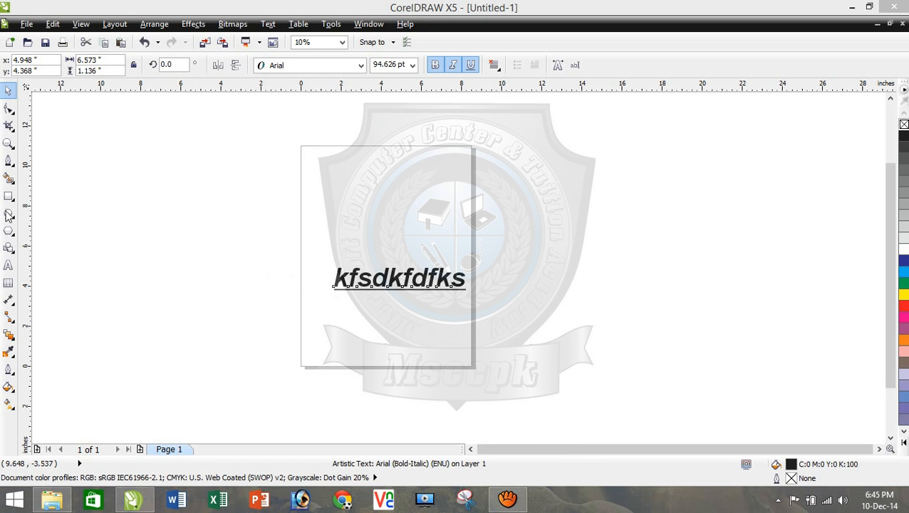
# Draw a table about 6.3 by 3.5 inches above the text and set it to 5 rows and 7 columns.
pyautogui.click(8, 282)
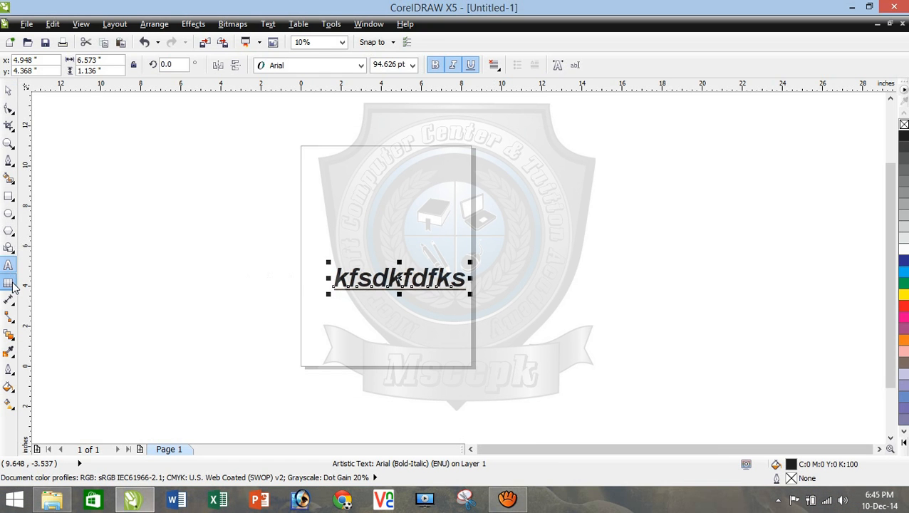
pyautogui.moveTo(322, 155); pyautogui.dragTo(447, 224)
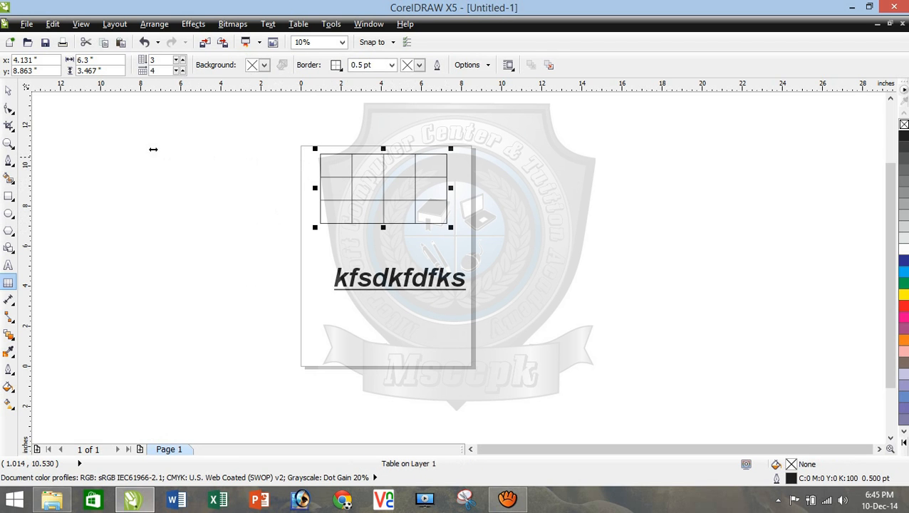
pyautogui.click(182, 60)
pyautogui.click(183, 59)
pyautogui.click(182, 71)
pyautogui.click(183, 70)
pyautogui.click(182, 70)
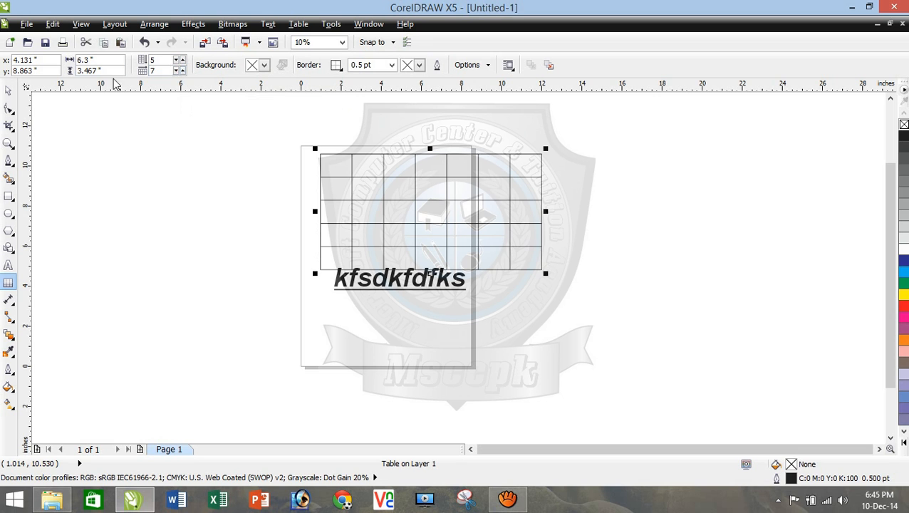
# Fill the table's background with yellow and choose its top border for editing.
pyautogui.click(262, 66)
pyautogui.click(254, 112)
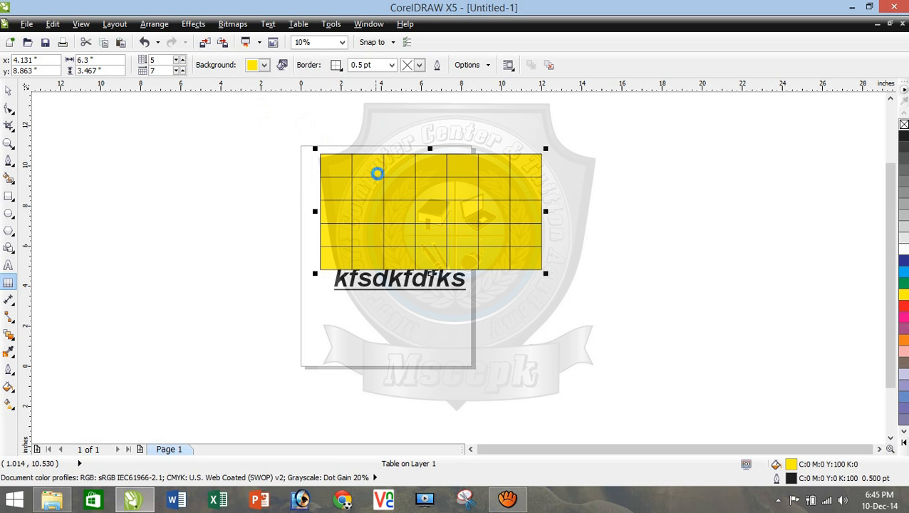
pyautogui.click(335, 64)
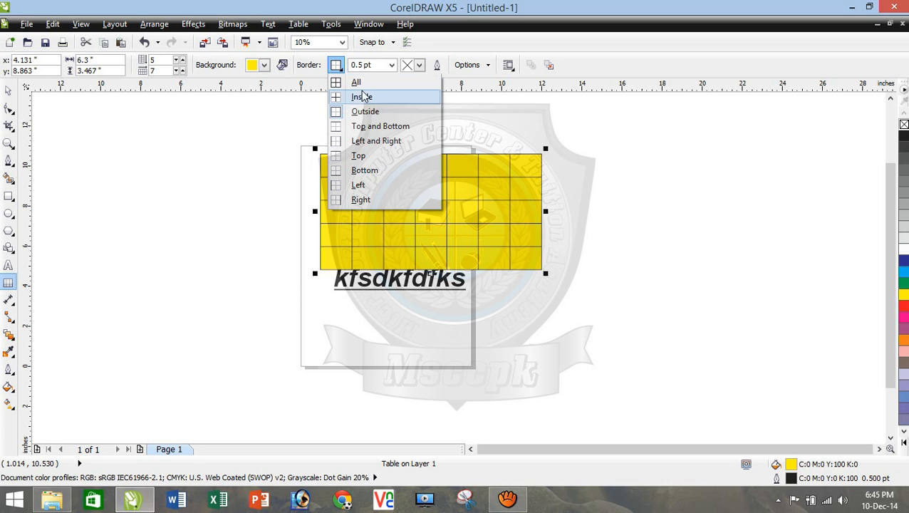
pyautogui.click(365, 156)
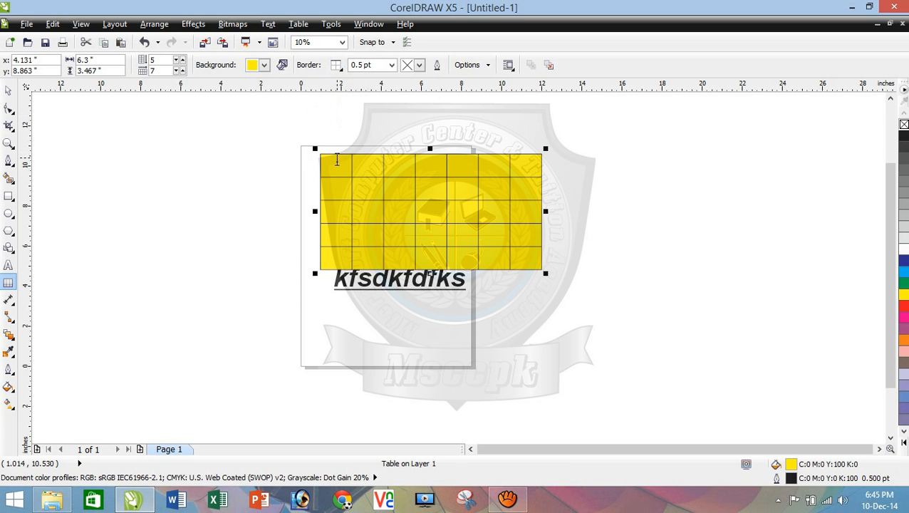
# Select the yellow table, try out different choices of which borders to edit, including All, and deselect the table.
pyautogui.click(8, 91)
pyautogui.click(403, 198)
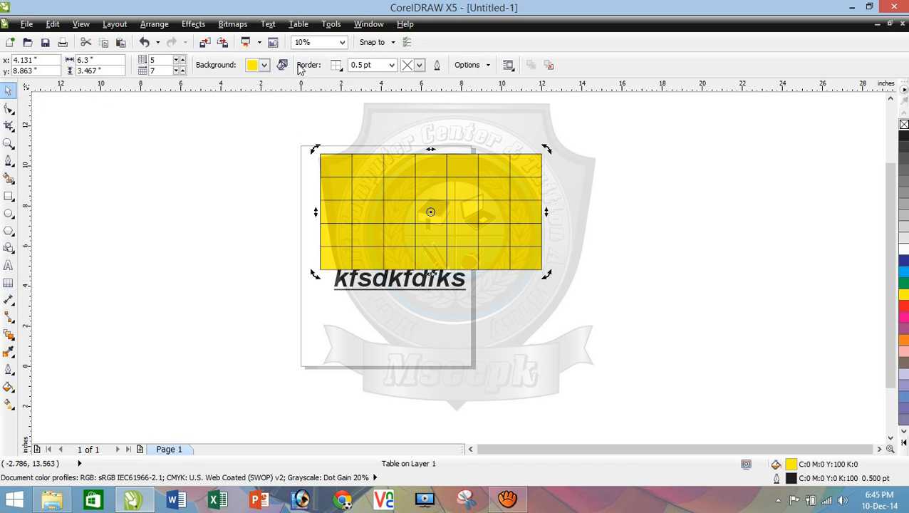
pyautogui.click(336, 66)
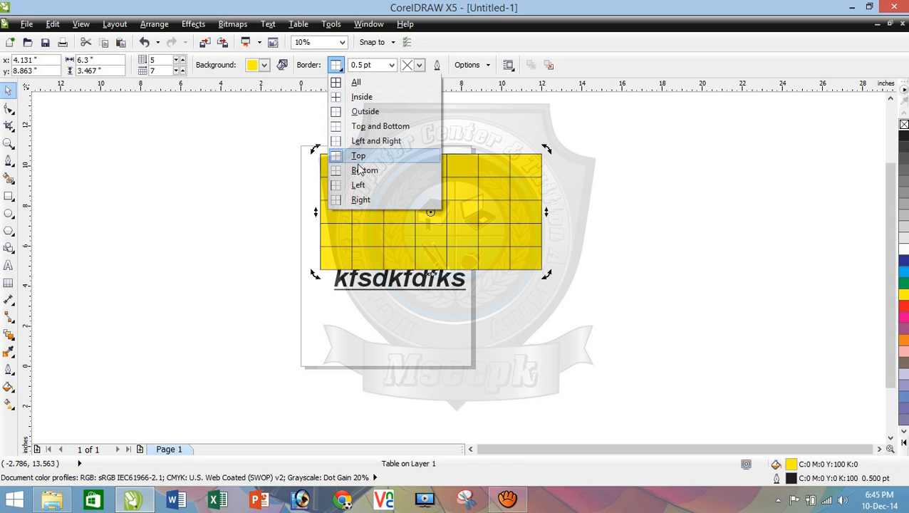
pyautogui.click(359, 97)
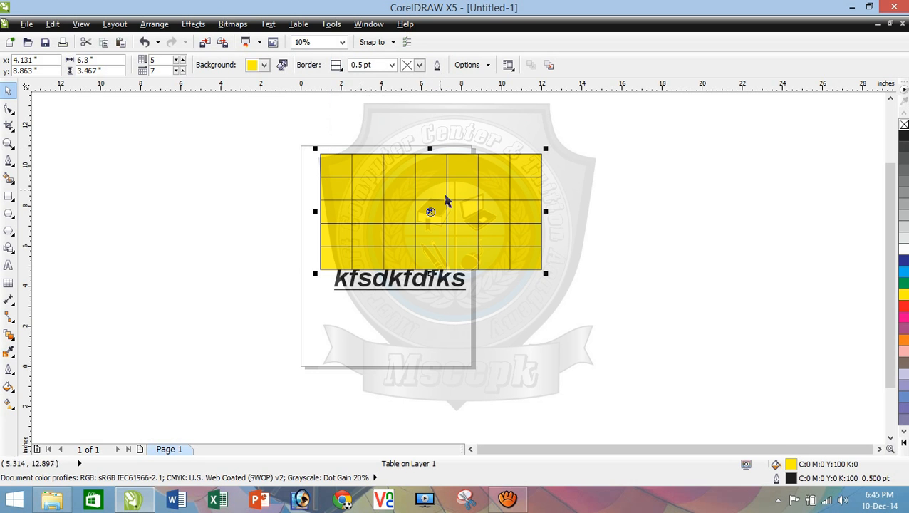
pyautogui.click(336, 65)
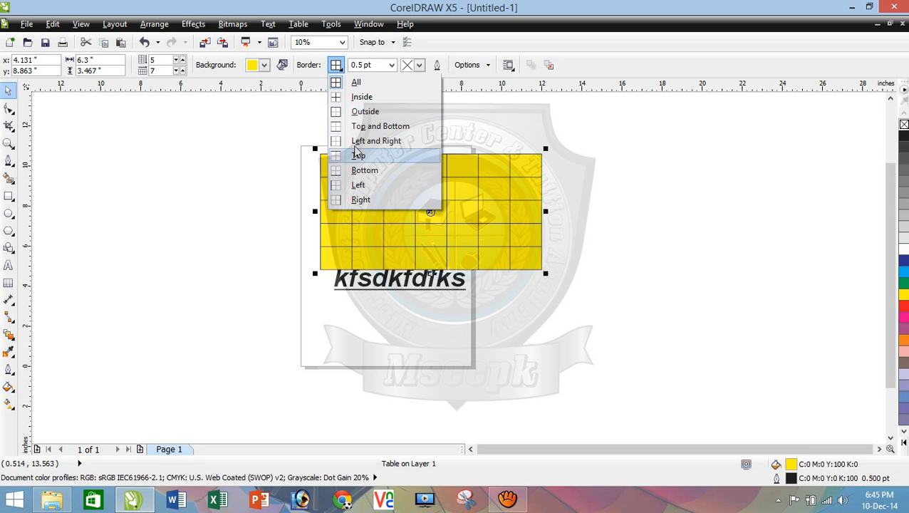
pyautogui.click(370, 134)
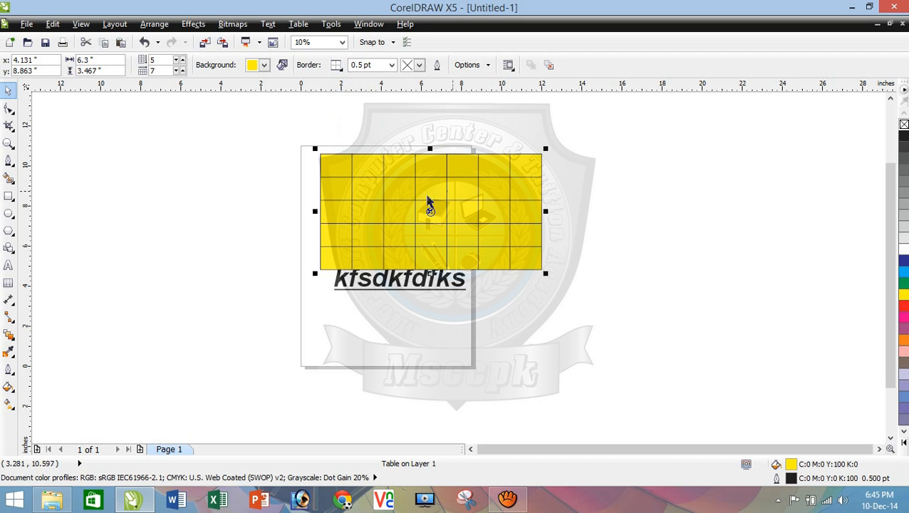
pyautogui.click(248, 189)
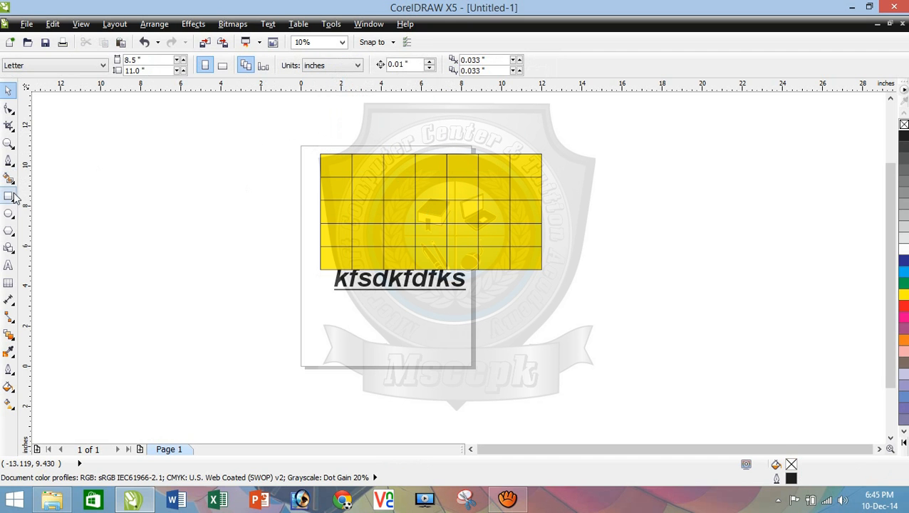
# Draw a table about 5.2 by 4.5 inches left of the page and colour its inside borders yellow.
pyautogui.click(8, 282)
pyautogui.moveTo(171, 220); pyautogui.dragTo(276, 310)
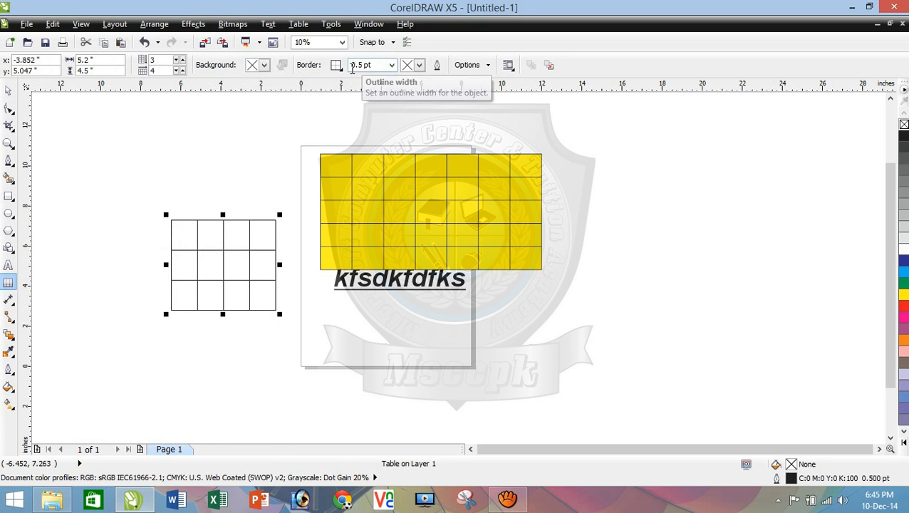
pyautogui.click(336, 65)
pyautogui.click(360, 96)
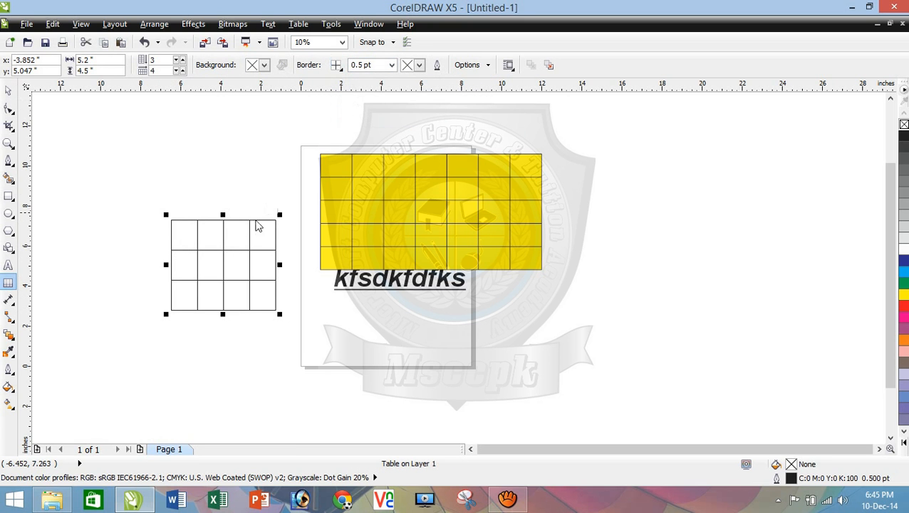
pyautogui.click(418, 65)
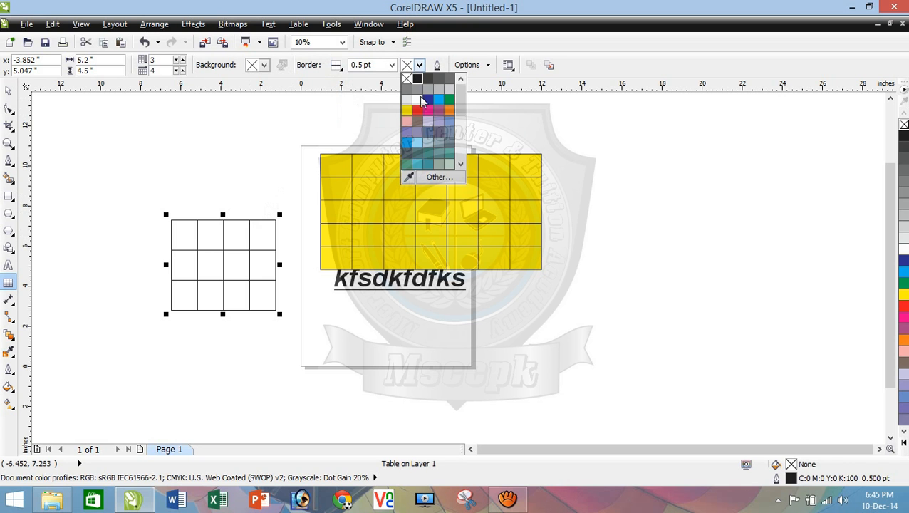
pyautogui.click(408, 111)
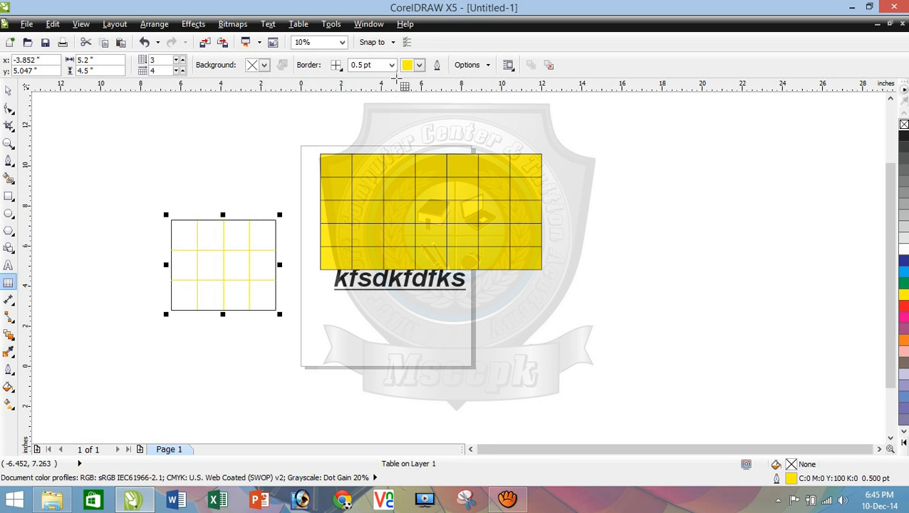
# Recolour the new table's inside borders magenta and look at the Outline Pen settings without changing them.
pyautogui.click(419, 65)
pyautogui.click(425, 112)
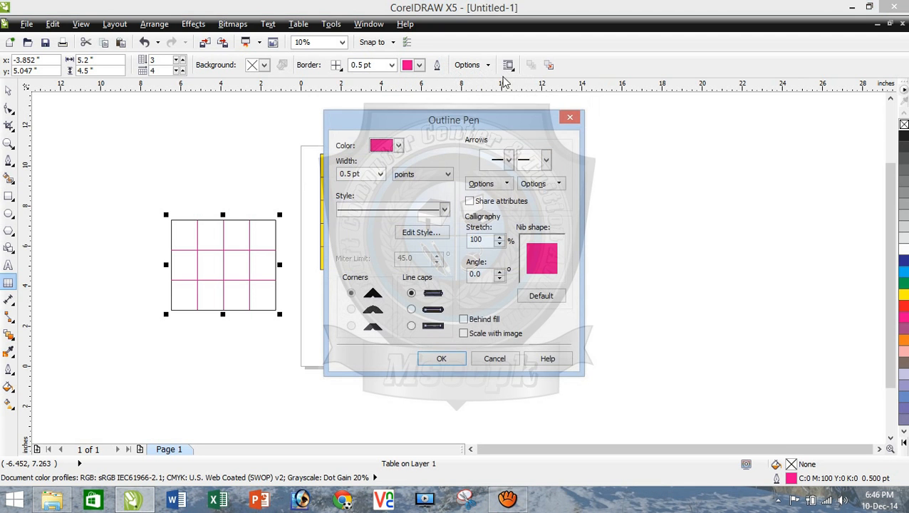
pyautogui.click(572, 118)
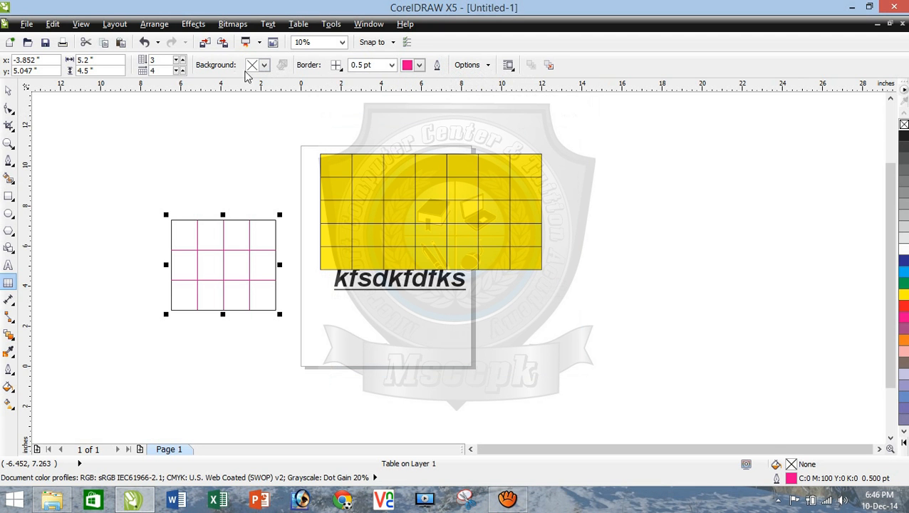
# Widen the yellow table's second column and merge the six cells in rows 2 and 3 of columns 4 to 6.
pyautogui.click(380, 168)
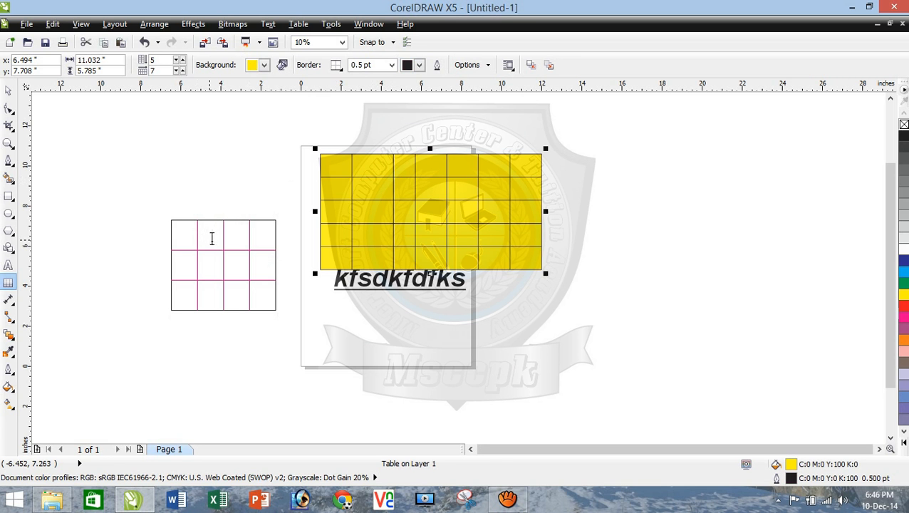
pyautogui.moveTo(211, 238); pyautogui.dragTo(244, 257)
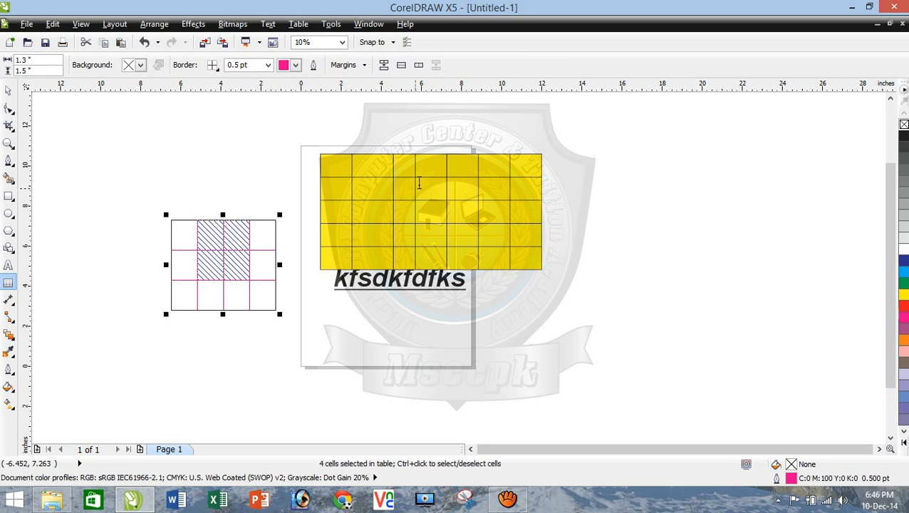
pyautogui.moveTo(430, 182); pyautogui.dragTo(480, 217)
pyautogui.rightClick(462, 200)
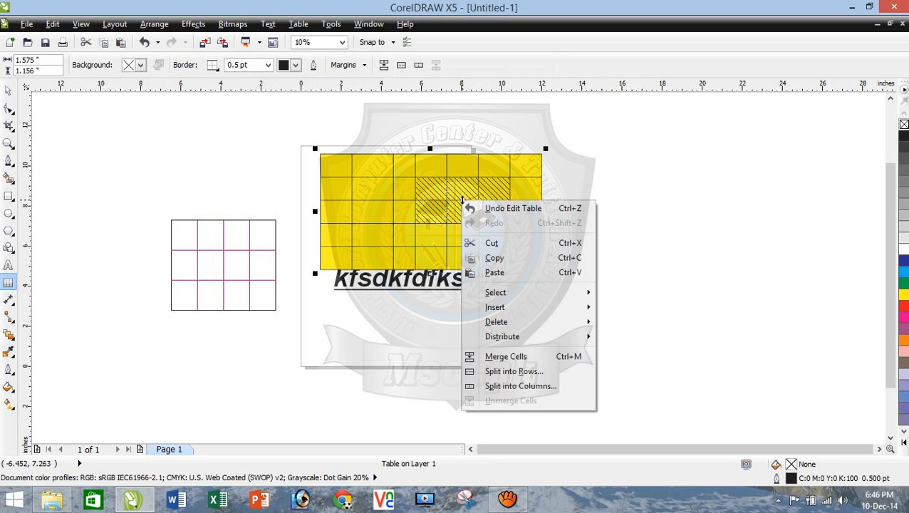
pyautogui.click(447, 201)
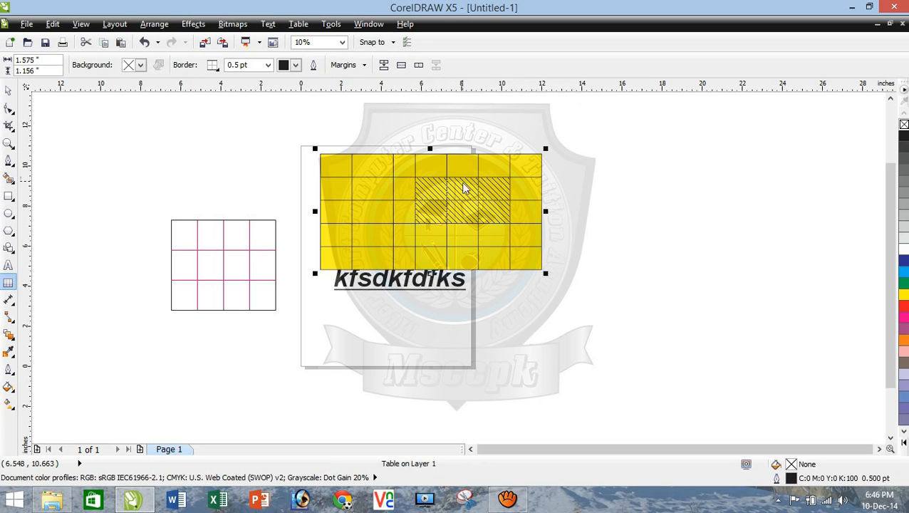
pyautogui.rightClick(459, 200)
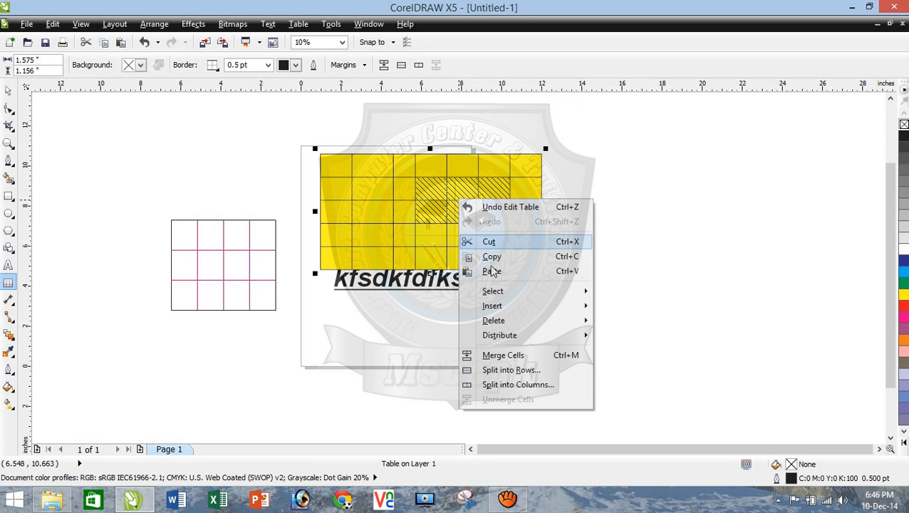
pyautogui.click(515, 357)
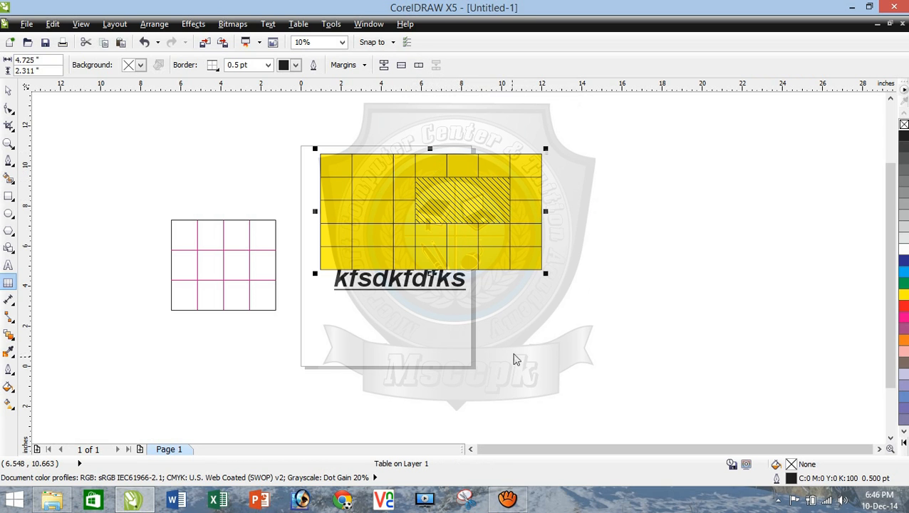
pyautogui.click(419, 193)
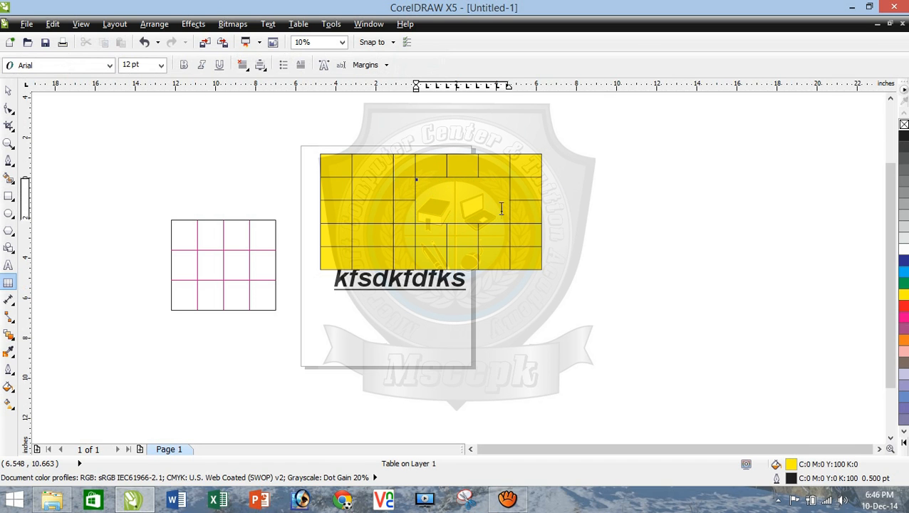
# Merge the top two cells of the yellow table's second column.
pyautogui.moveTo(361, 168); pyautogui.dragTo(364, 189)
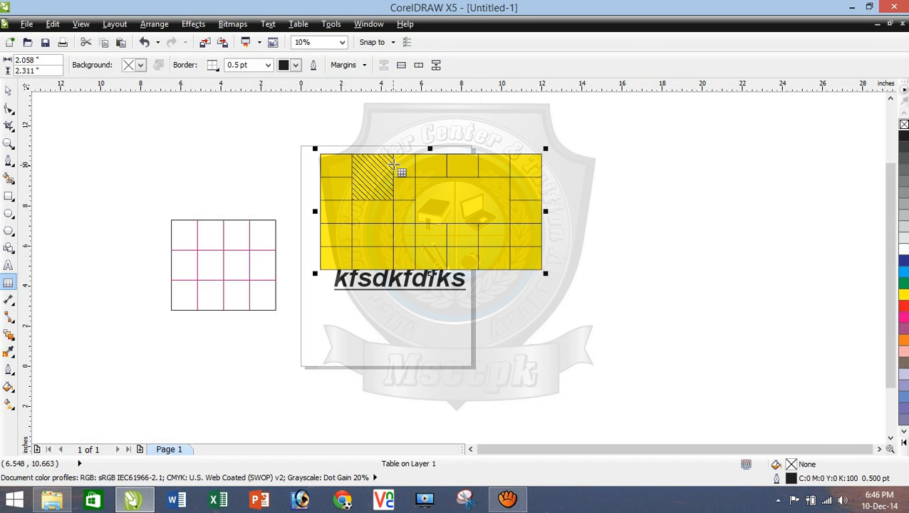
pyautogui.click(436, 174)
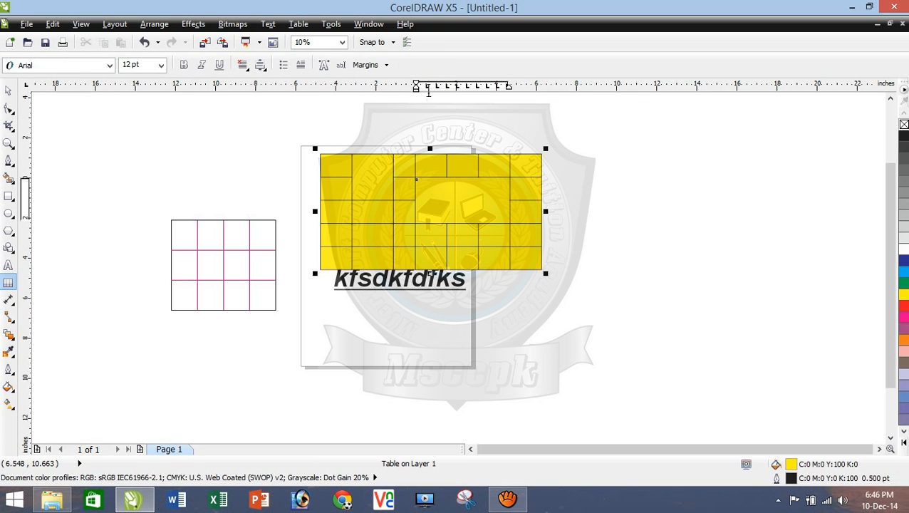
pyautogui.click(430, 194)
# Split the four cells in columns 4 and 5 below the large merged cell into two rows each.
pyautogui.moveTo(424, 235); pyautogui.dragTo(467, 260)
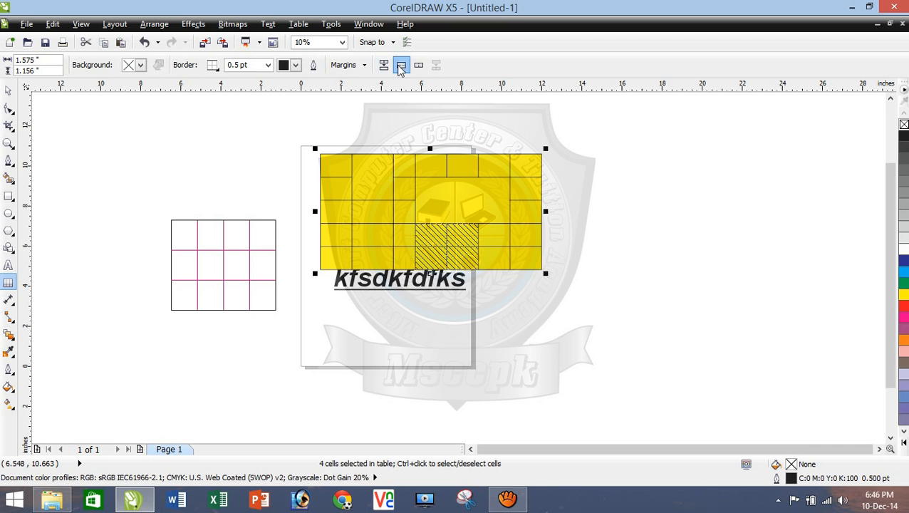
pyautogui.click(401, 64)
pyautogui.click(436, 262)
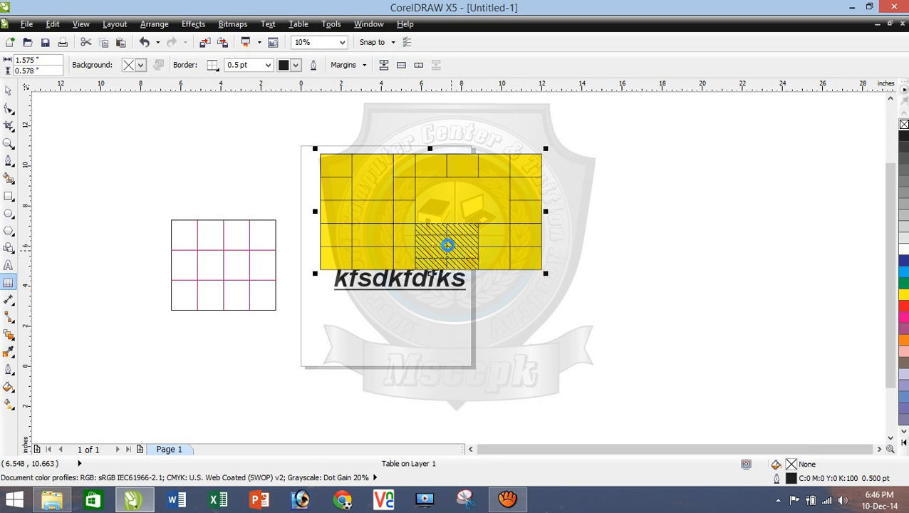
# Split the four cells at the yellow table's lower-right corner into two columns each, and unmerge the resulting cells.
pyautogui.moveTo(493, 235); pyautogui.dragTo(511, 247)
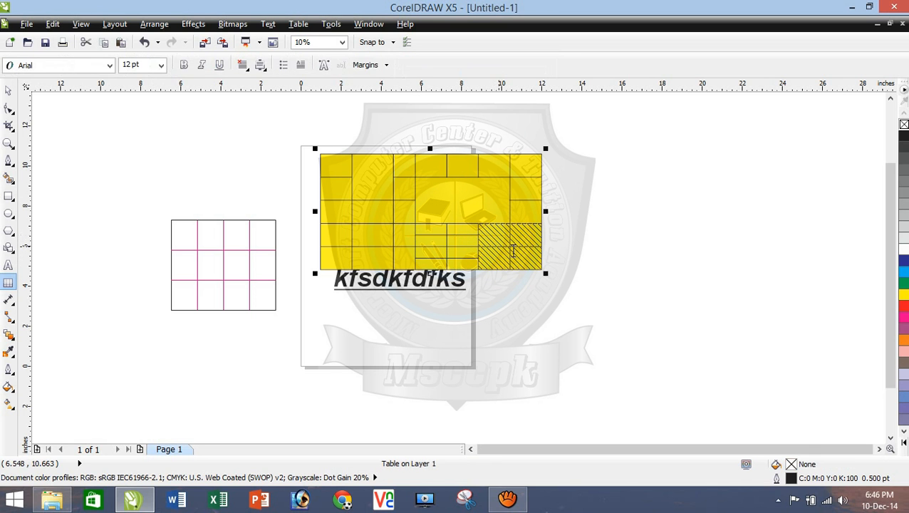
pyautogui.click(418, 64)
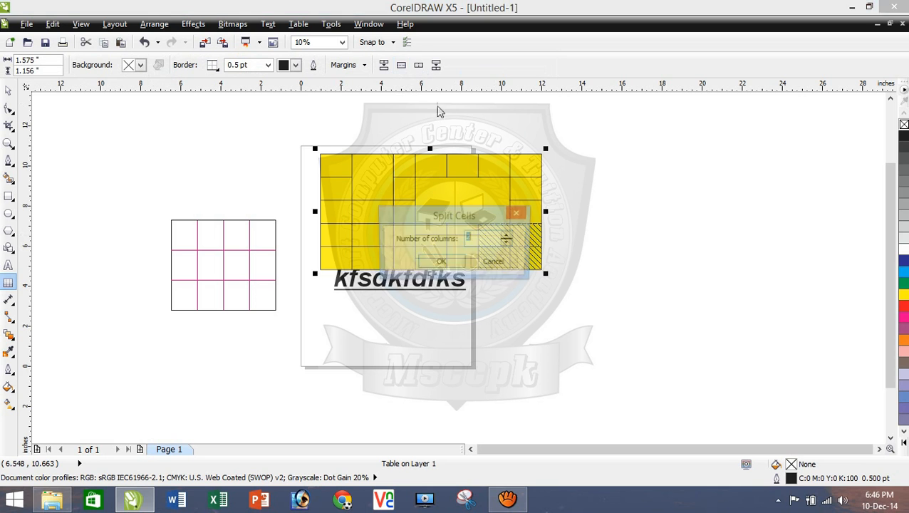
pyautogui.click(442, 263)
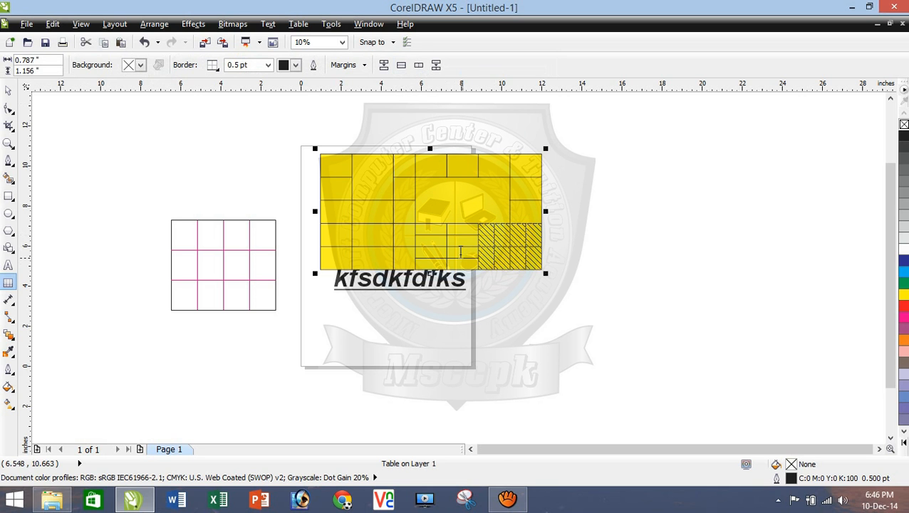
pyautogui.click(436, 65)
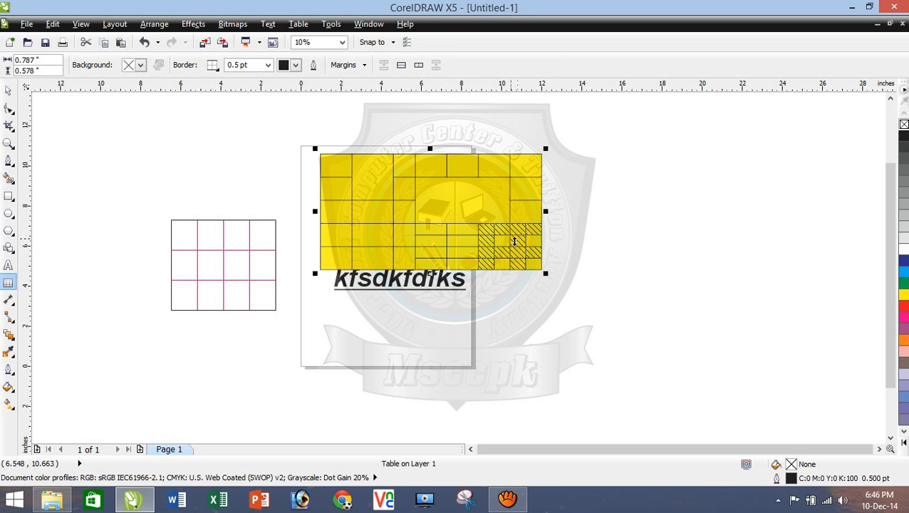
pyautogui.click(420, 202)
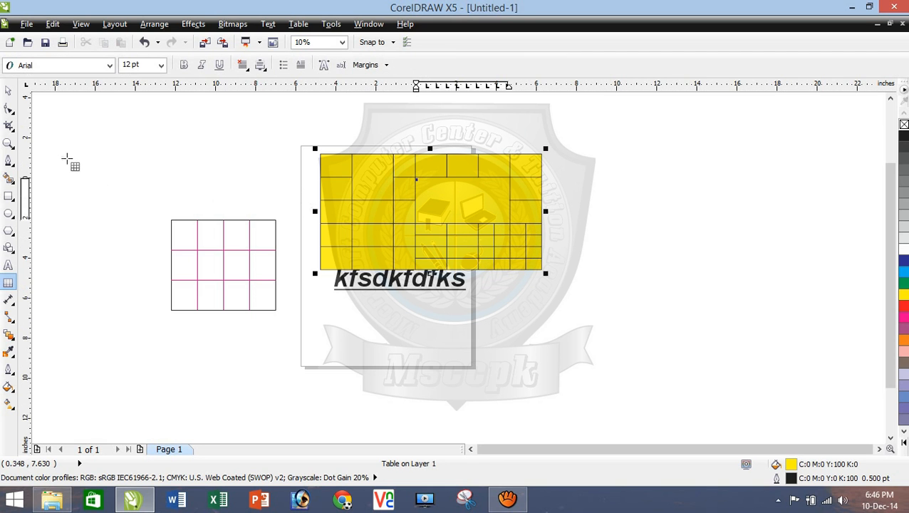
# Select both tables and the artistic text together and delete them from the drawing.
pyautogui.click(7, 91)
pyautogui.click(225, 207)
pyautogui.scroll(-1, 225, 207)
pyautogui.moveTo(156, 142)
pyautogui.mouseDown()
pyautogui.moveTo(300, 252)
pyautogui.moveTo(505, 308)
pyautogui.moveTo(495, 310)
pyautogui.mouseUp()
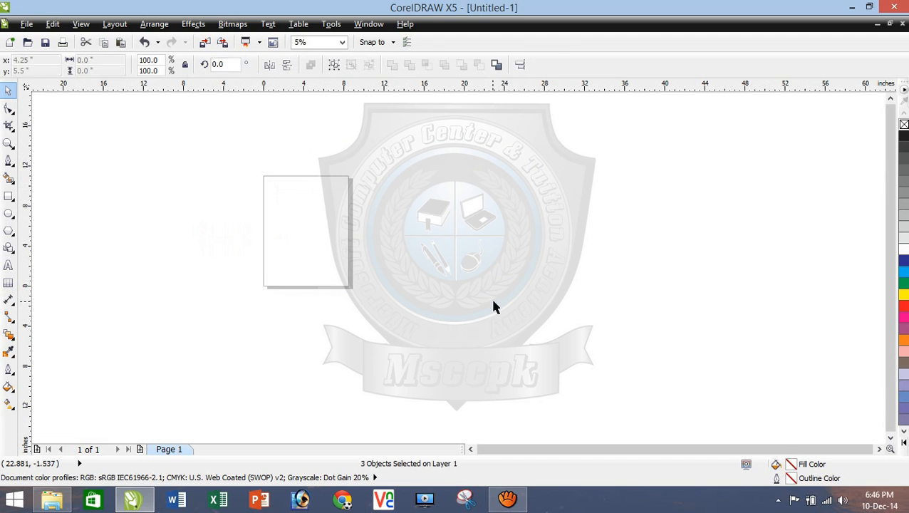